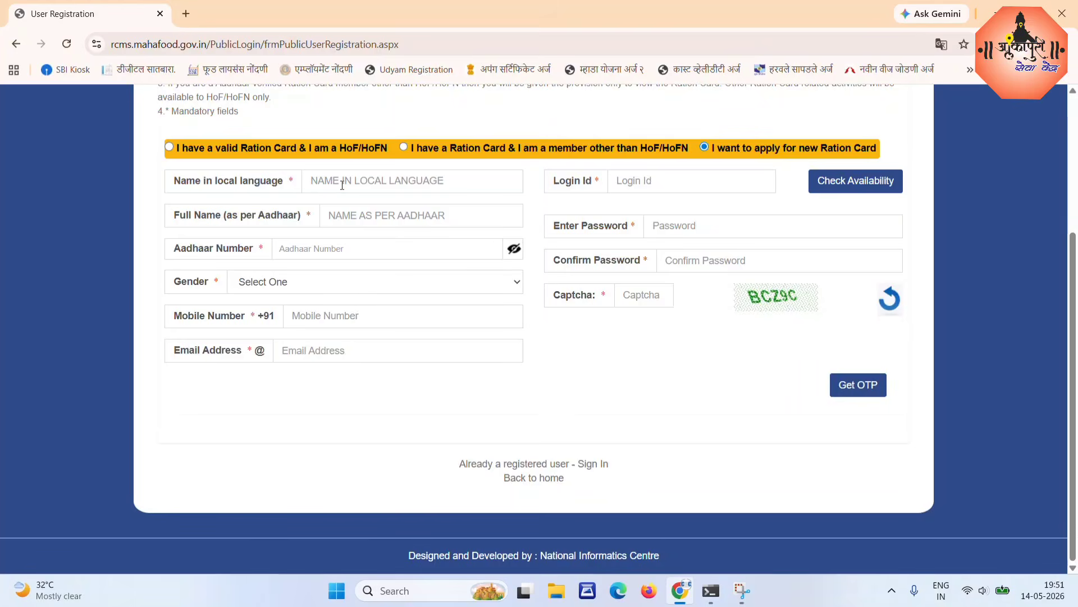
Enter the applicant's names, Aadhaar number, mobile and e-mail, with gender set to FEMALE.
click(342, 184)
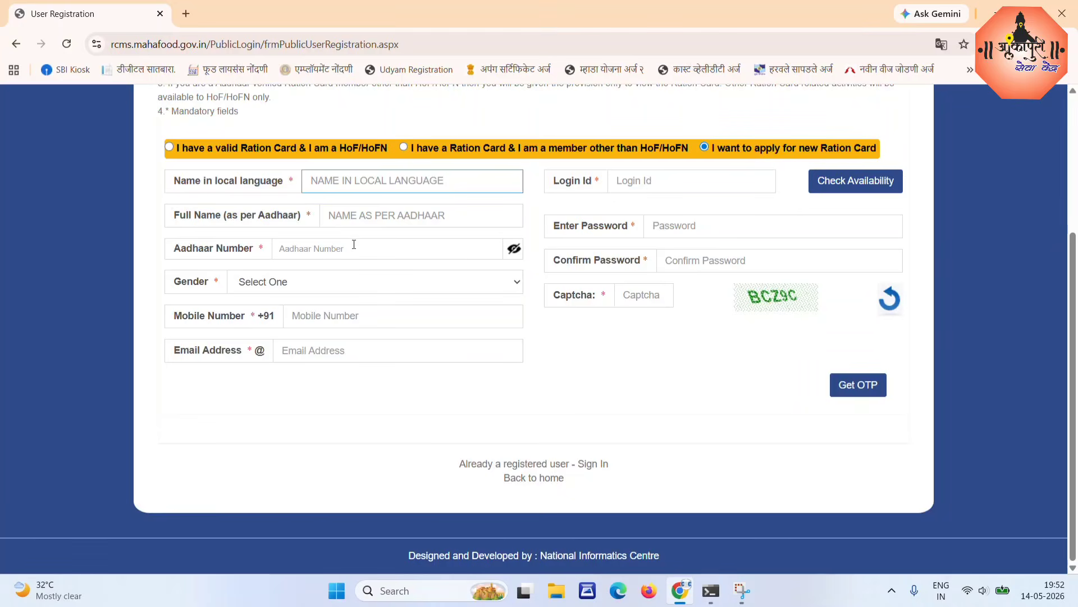
click(373, 215)
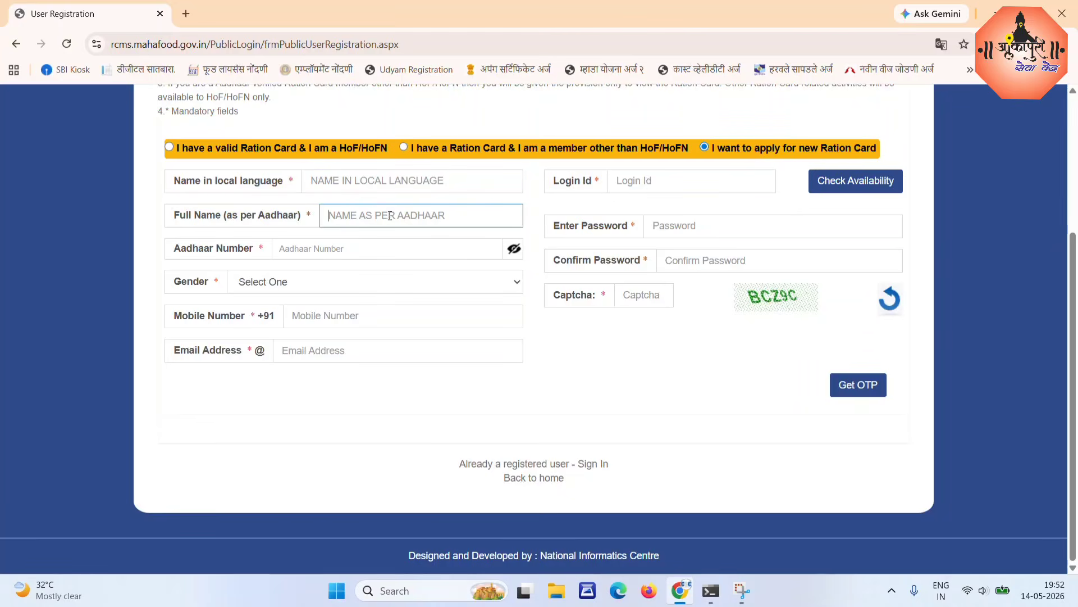
click(296, 251)
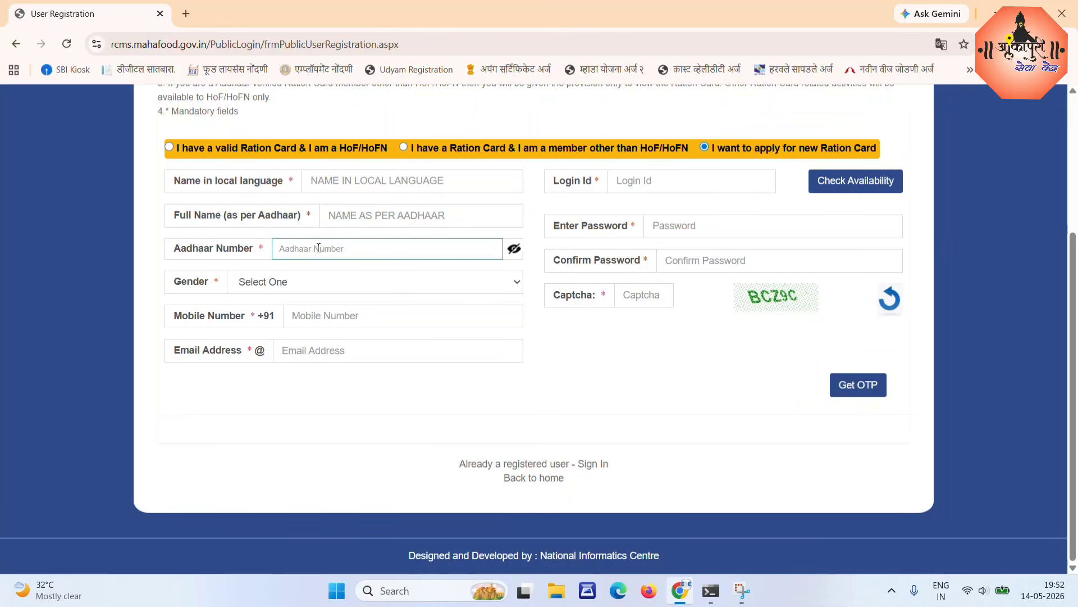
click(275, 288)
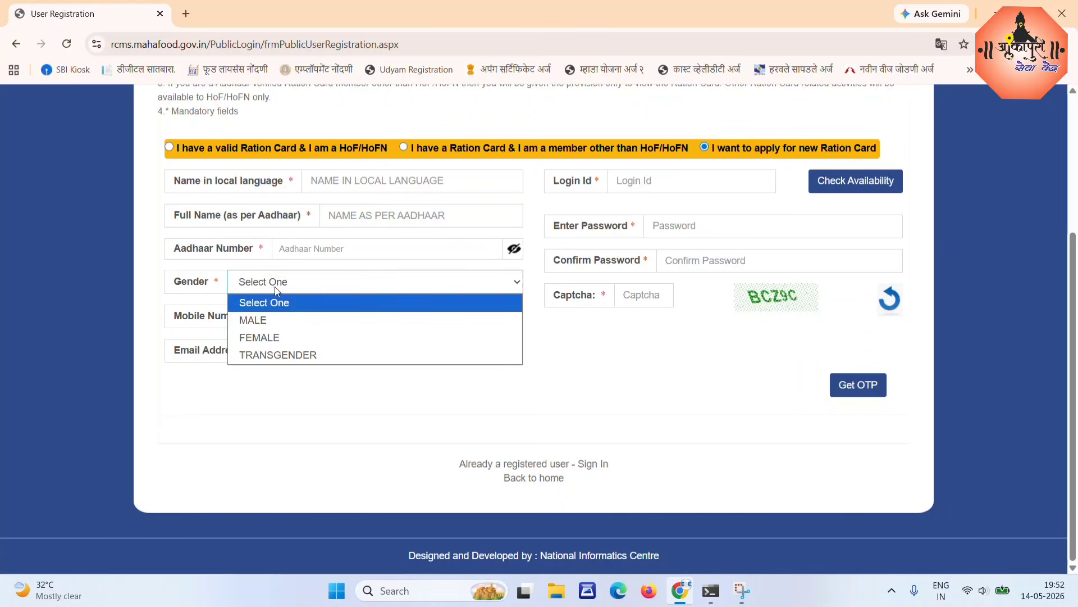
click(253, 336)
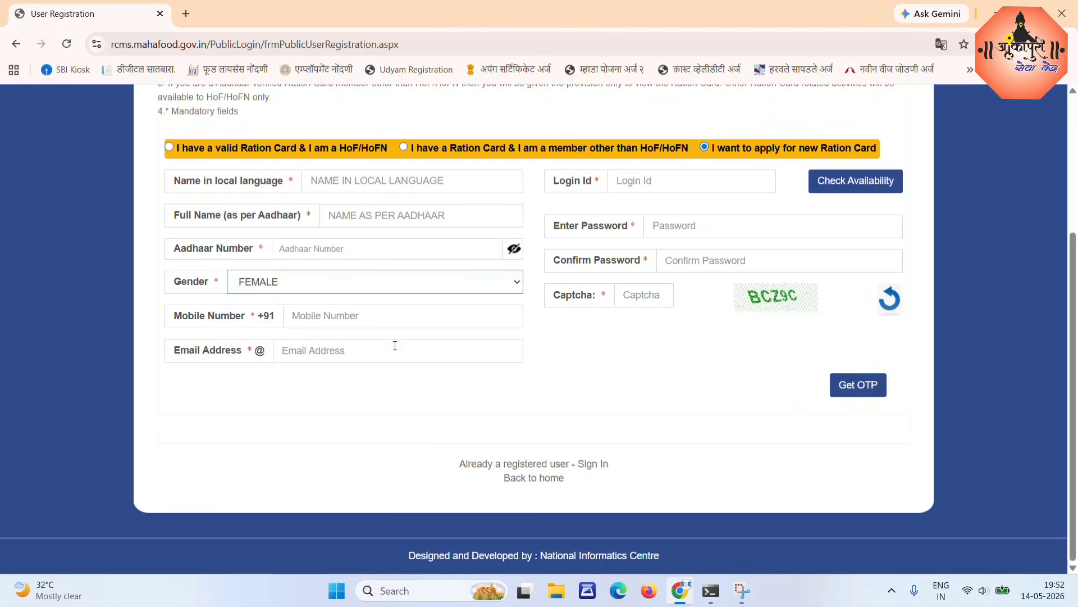
click(344, 315)
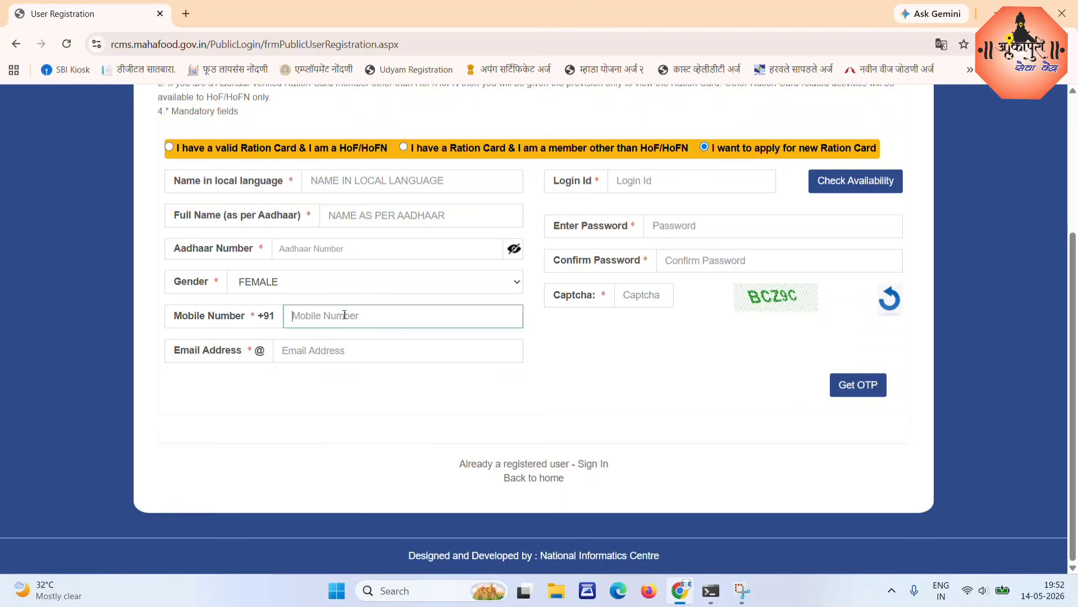
click(313, 351)
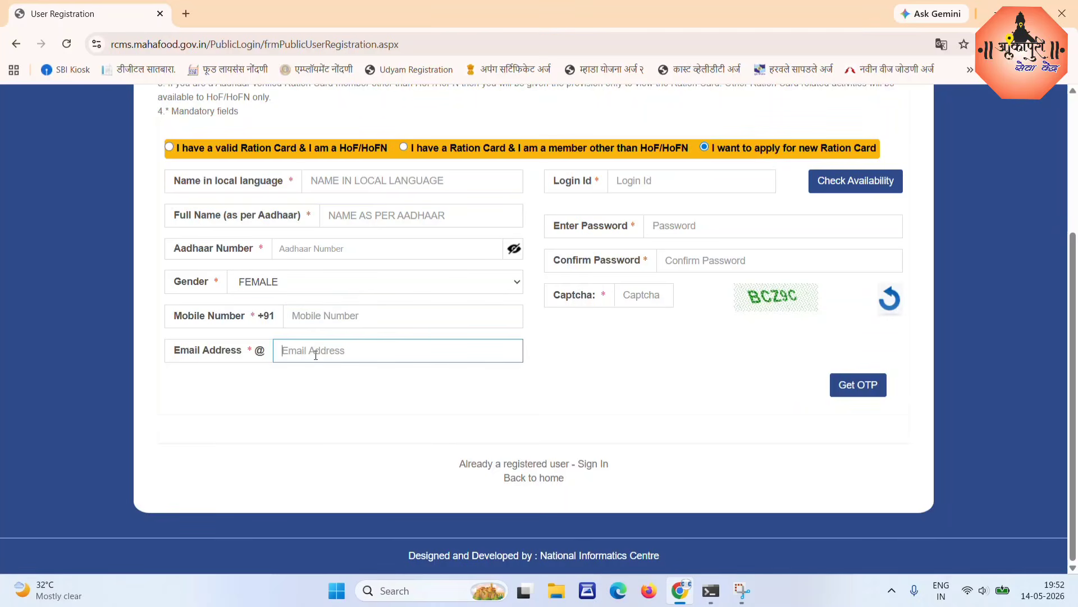
Enter a login ID, confirm it is available, then fill in the password, confirmation and captcha.
click(648, 180)
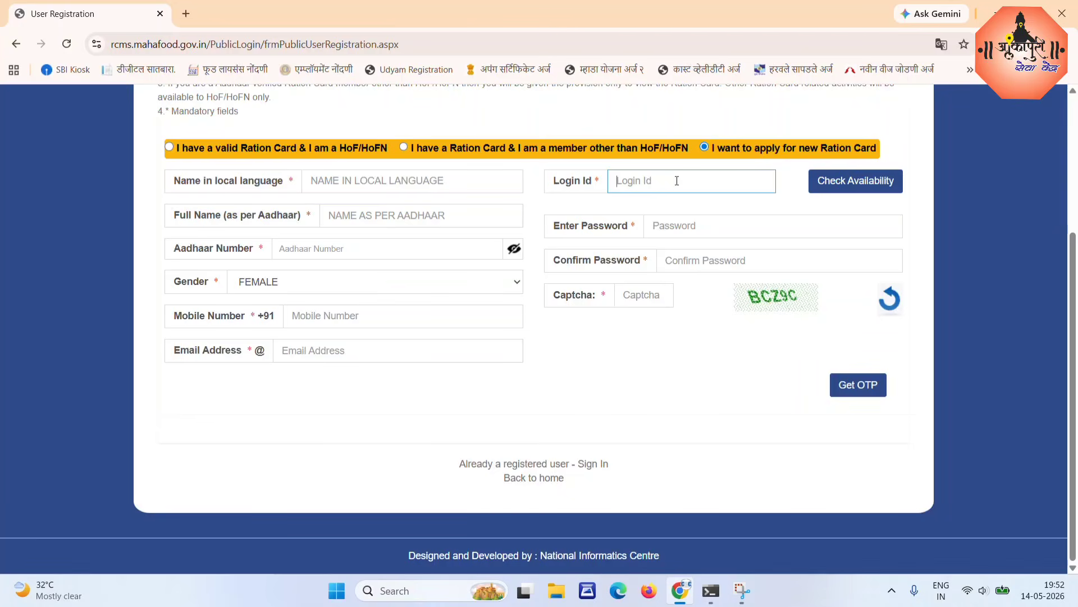
click(838, 185)
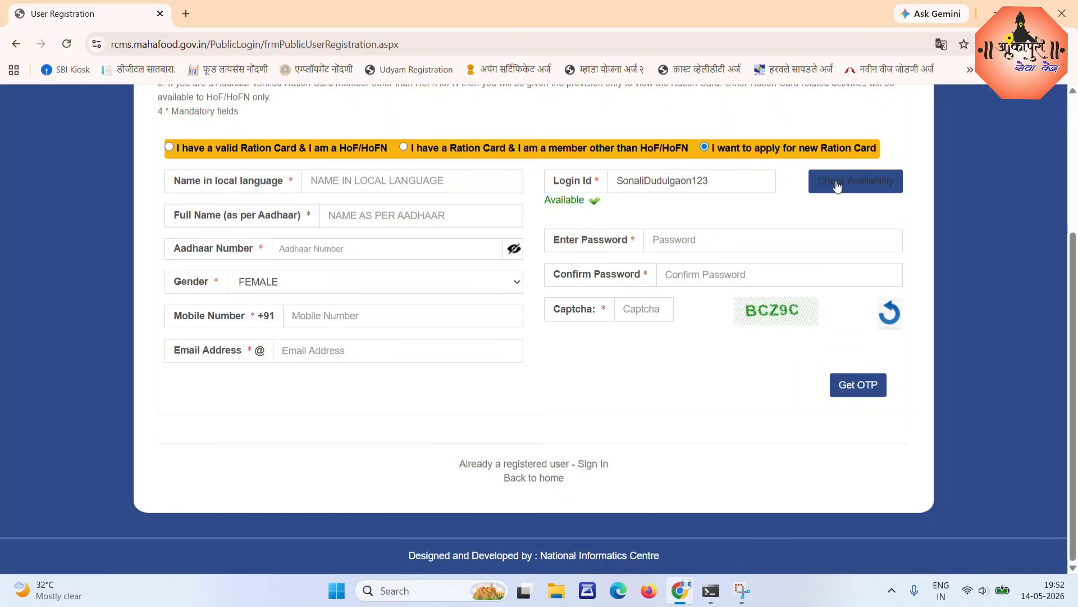
click(681, 238)
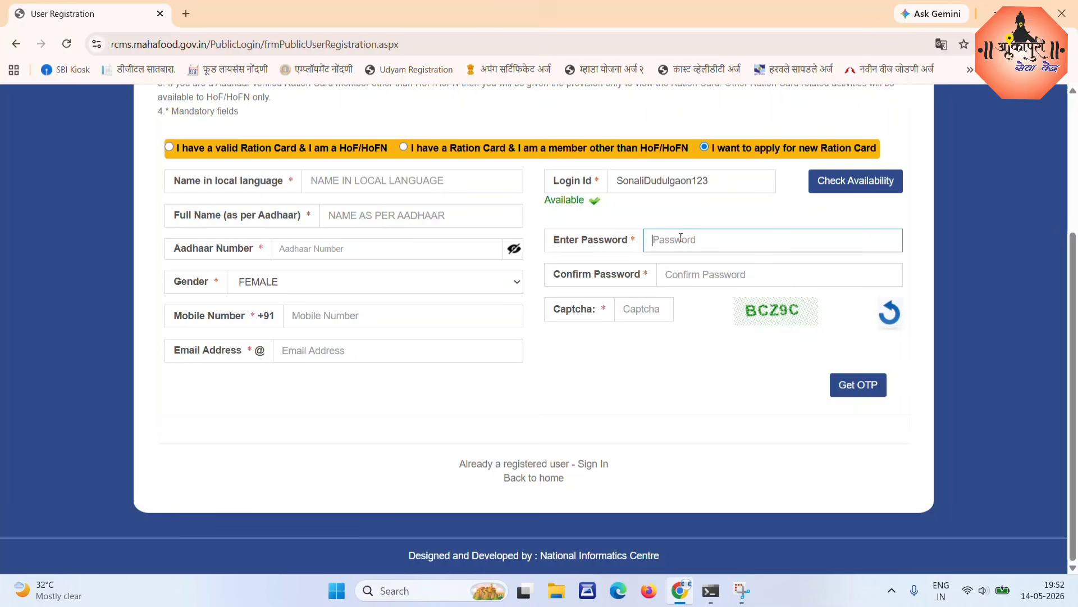
click(682, 273)
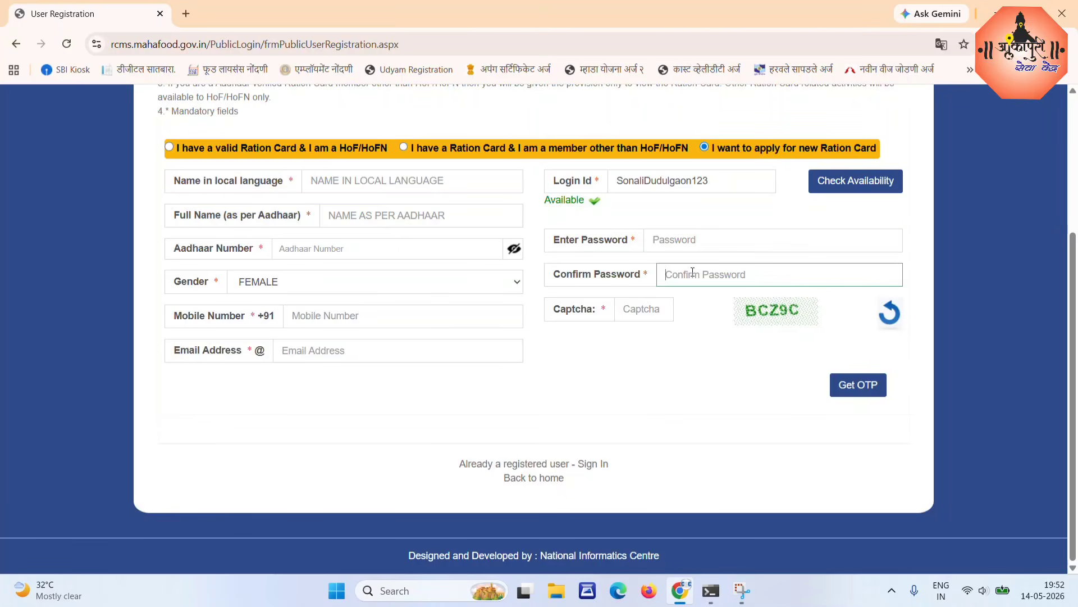
click(643, 313)
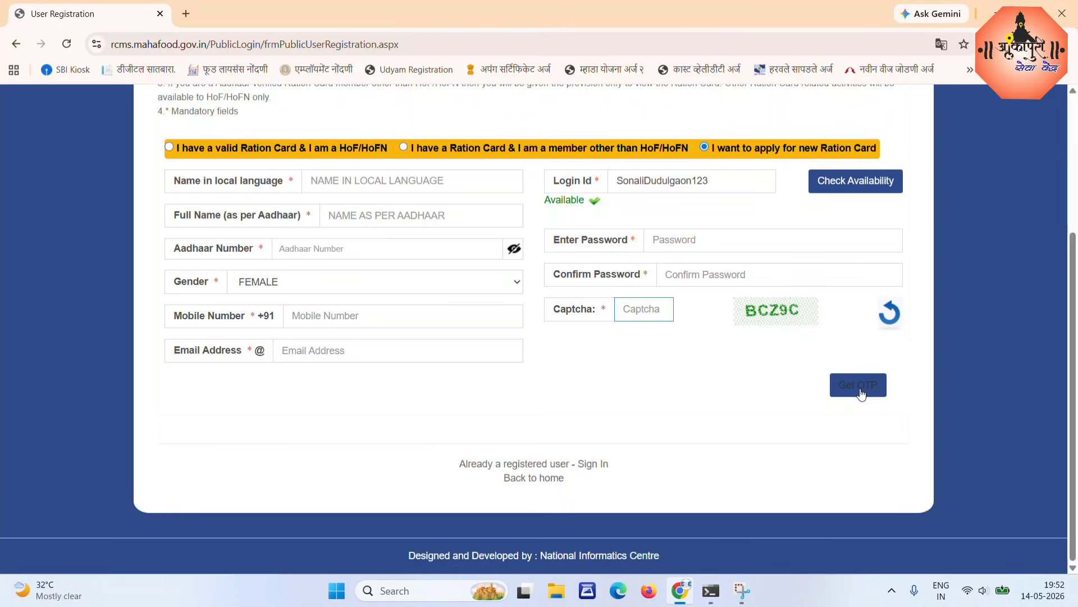
Send a registration OTP to the Aadhaar-linked mobile, then enter and verify the received code.
click(858, 385)
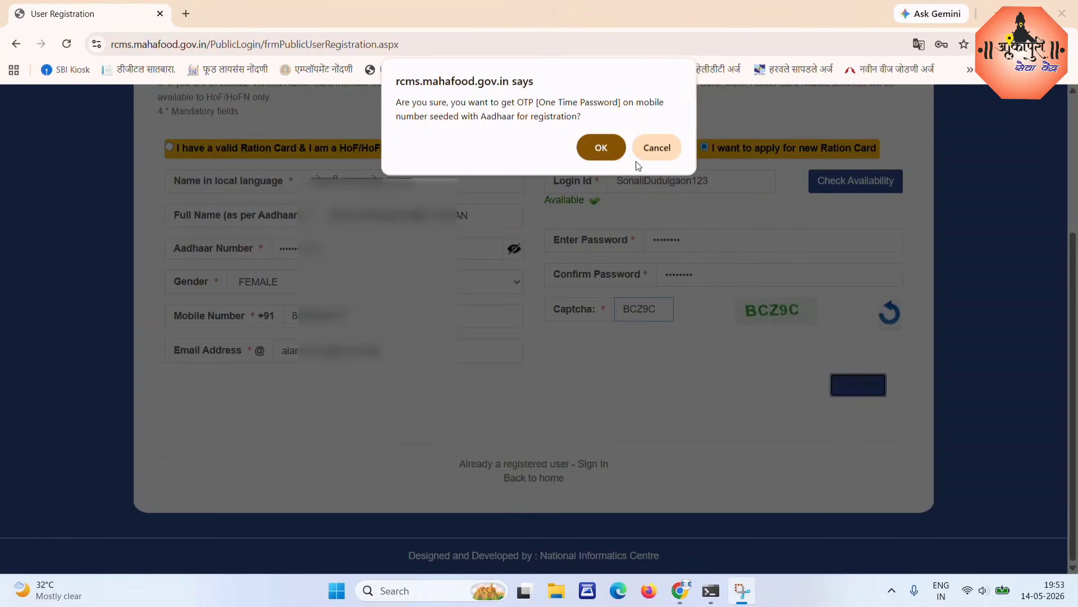
click(608, 146)
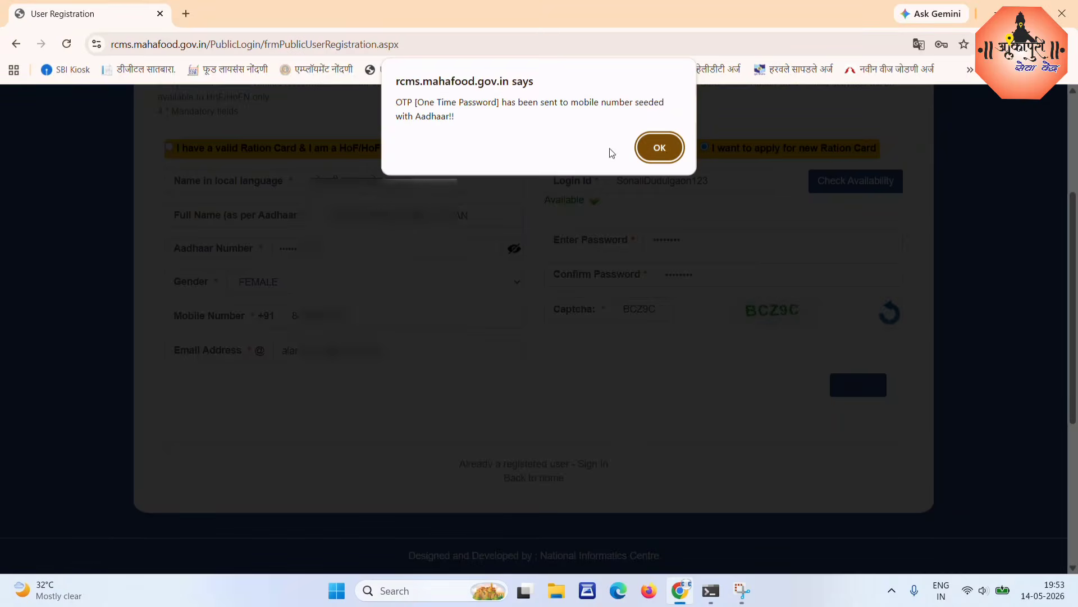
click(658, 146)
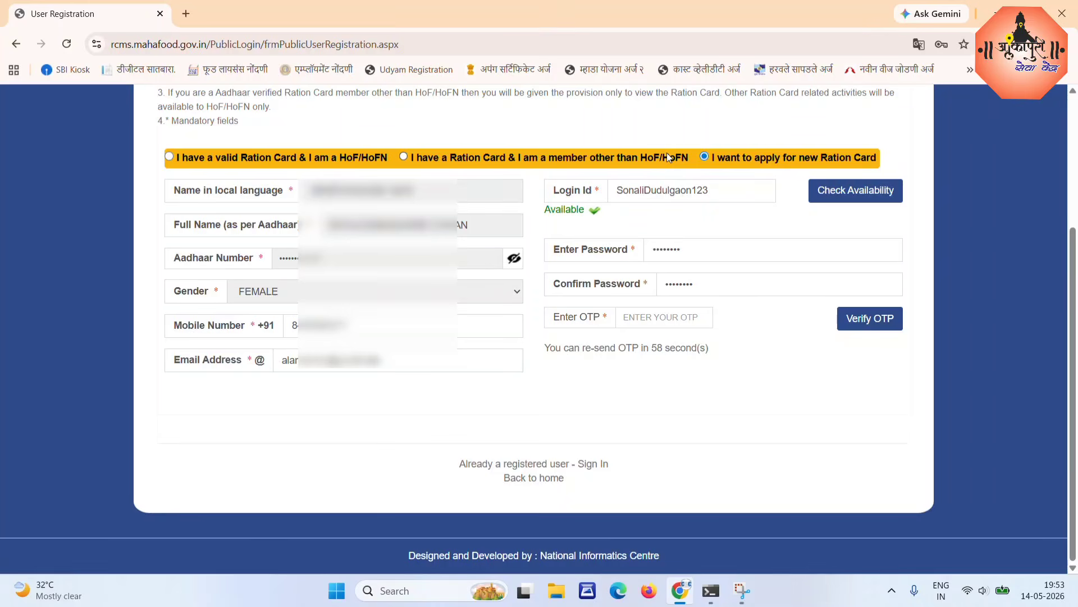
click(656, 321)
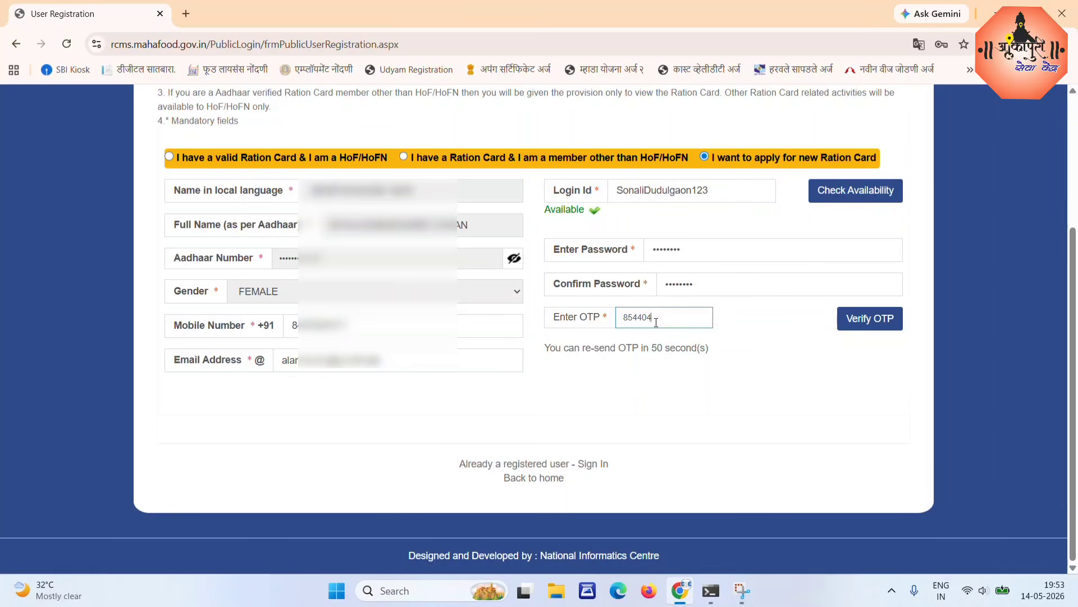
click(869, 325)
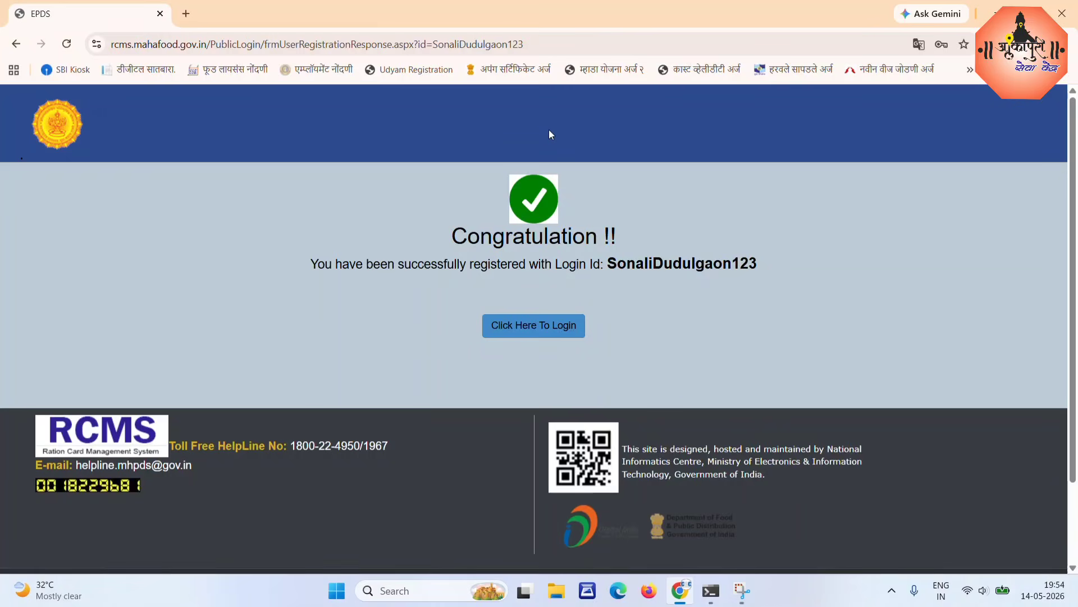
Log in as a registered user with the Aadhaar number, captcha and sign-in OTP.
click(554, 327)
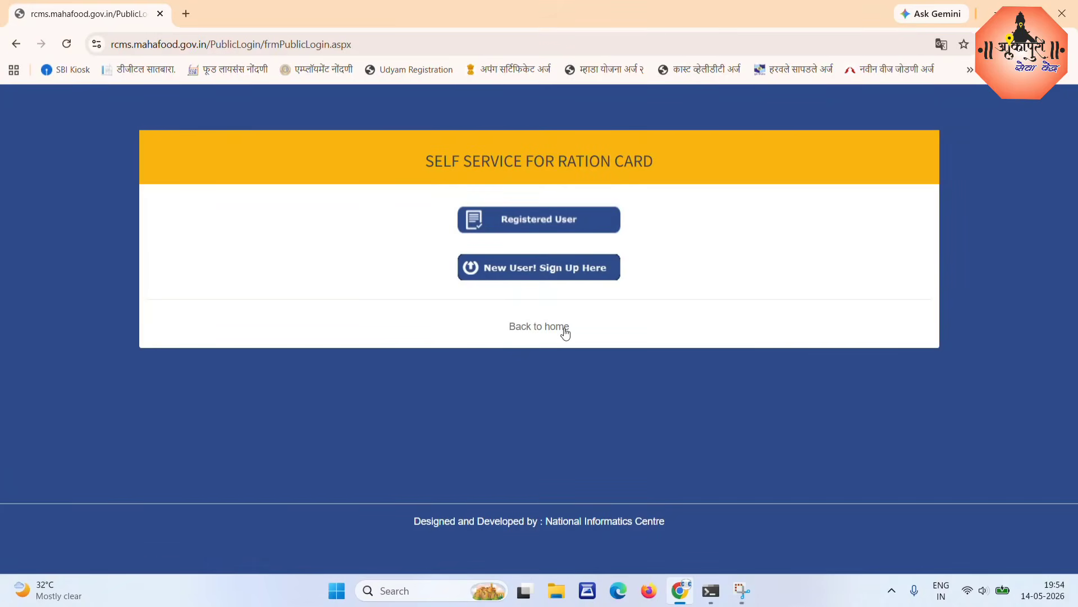
click(509, 220)
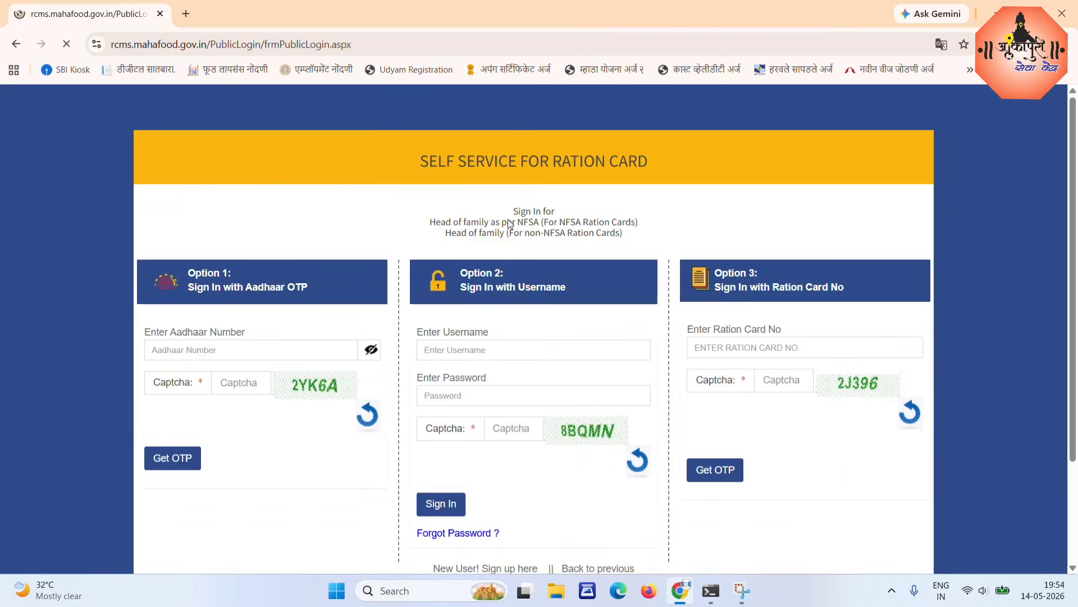
click(206, 351)
text(••••)
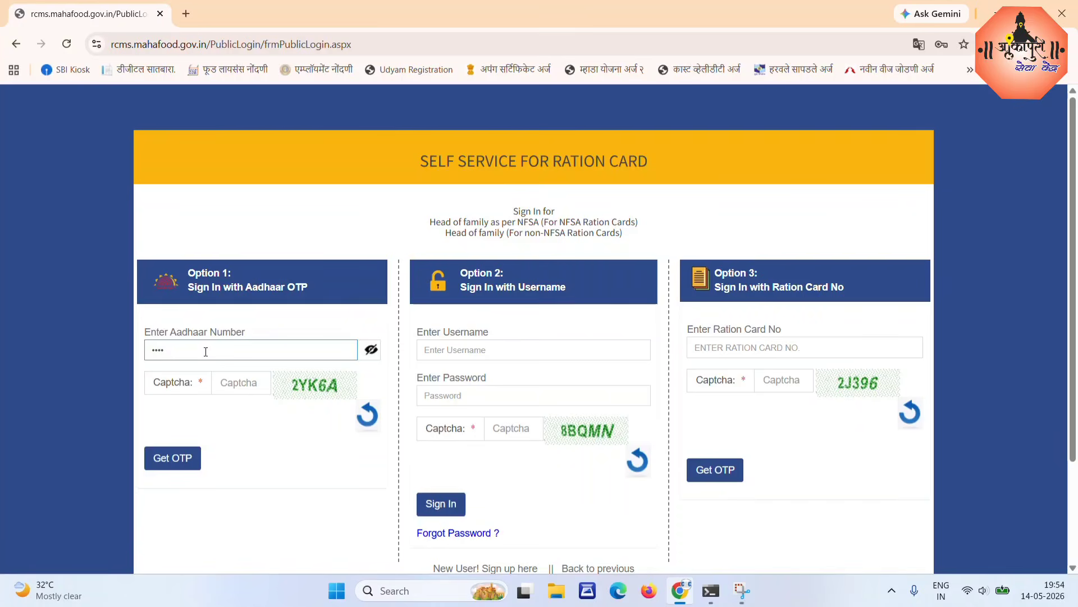
text(••••••••)
click(235, 382)
text(2)
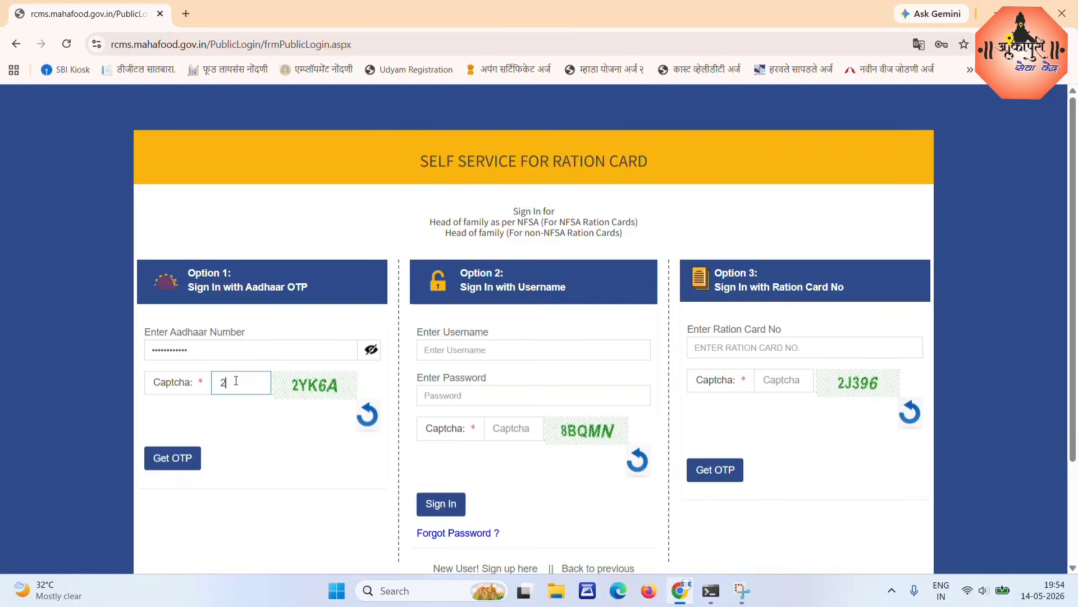
text(YK6A)
click(178, 459)
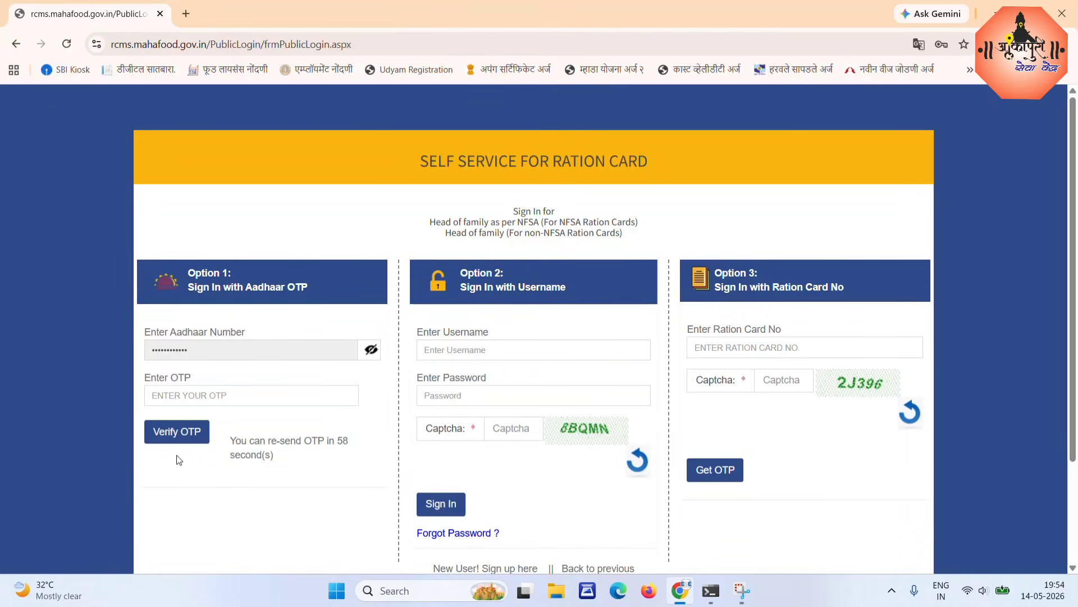
click(228, 396)
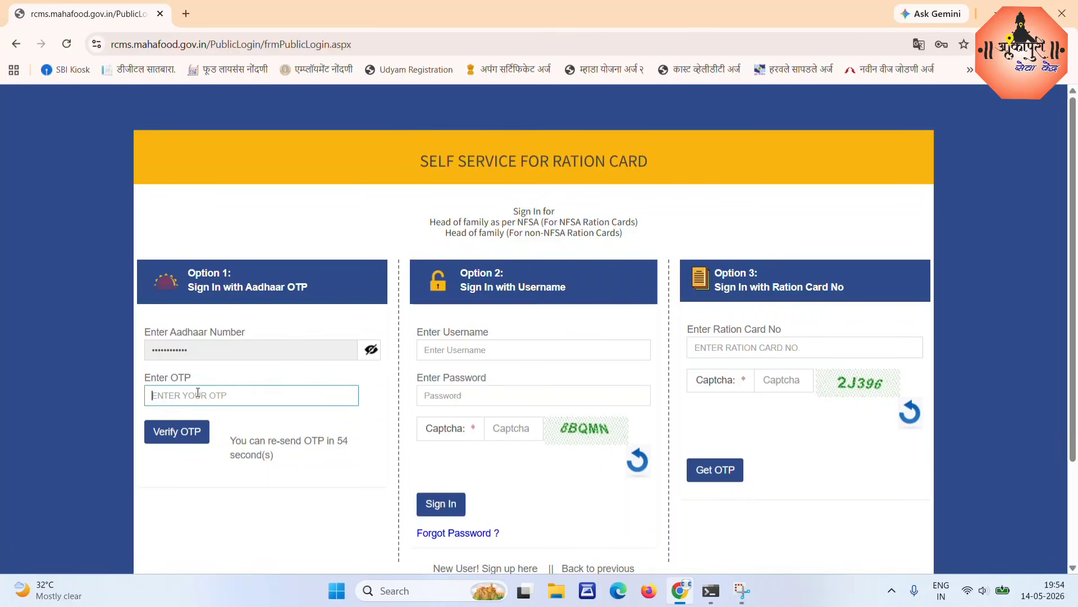
text(••••••)
click(173, 436)
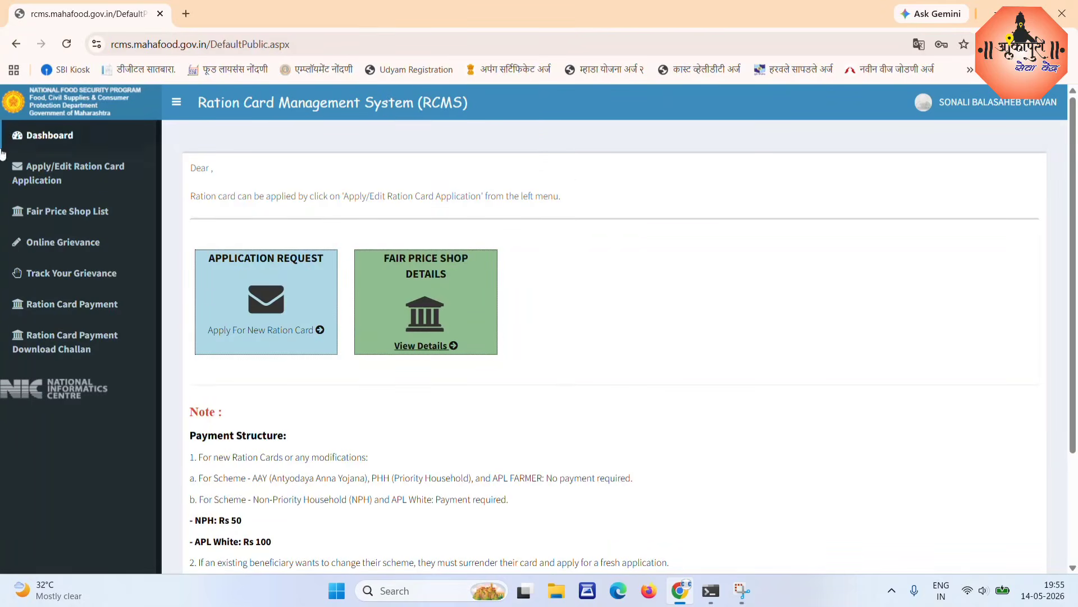
Start an application for Pune [521], Pune City [04194], Pune (M Corp.), then add the head of family.
click(41, 168)
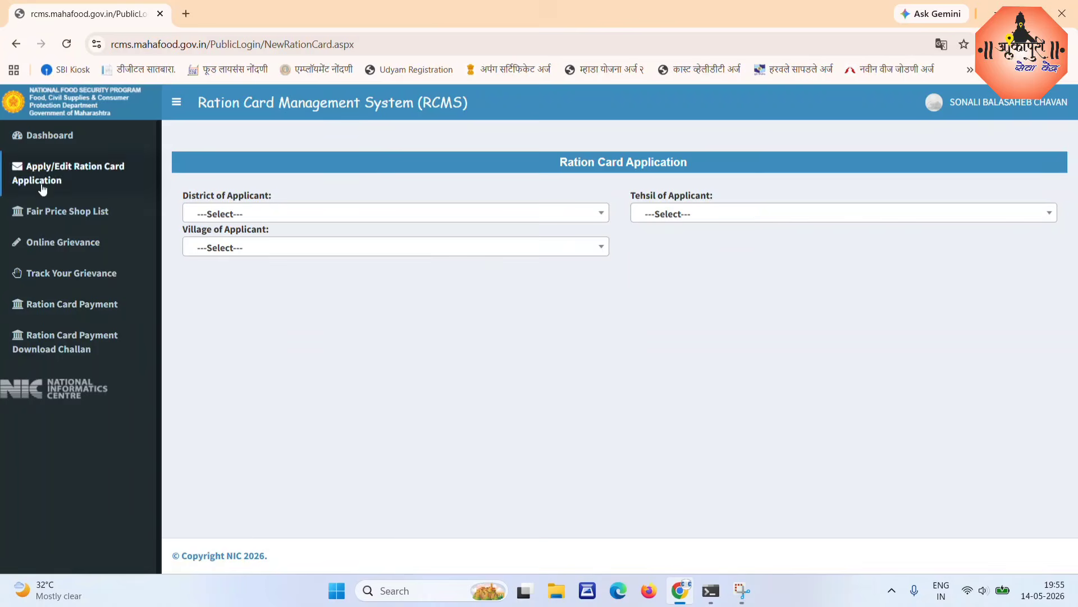
click(279, 218)
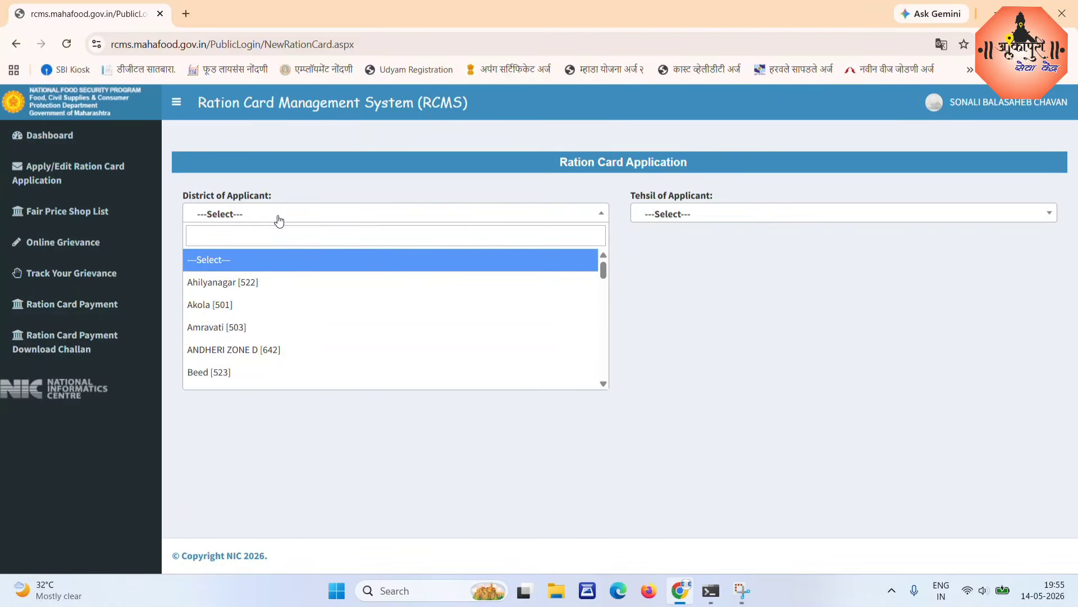
text(pune)
key(Return)
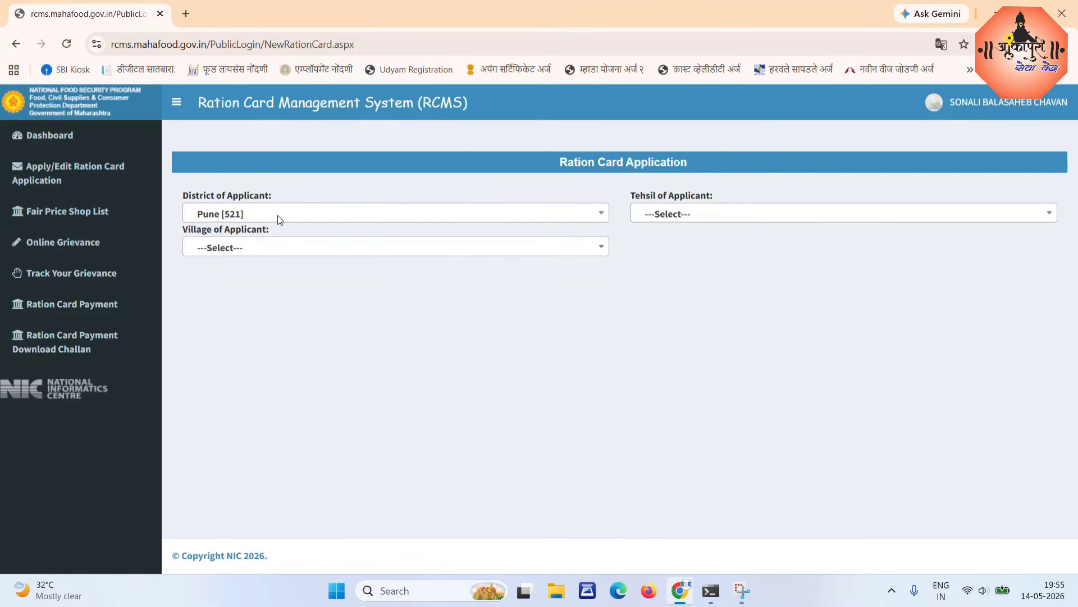
click(704, 219)
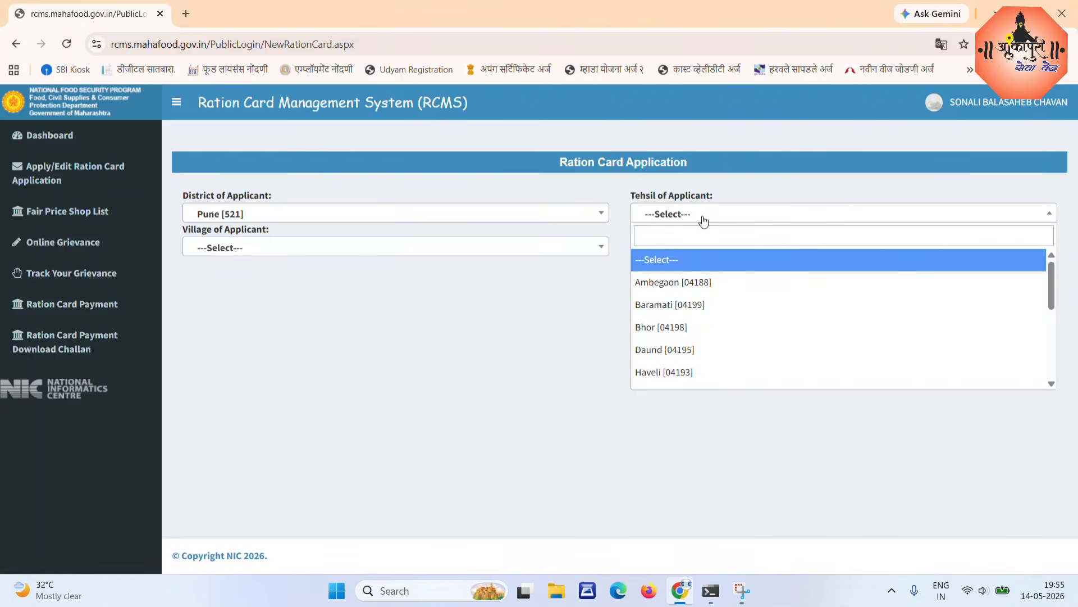
text(pun)
key(Return)
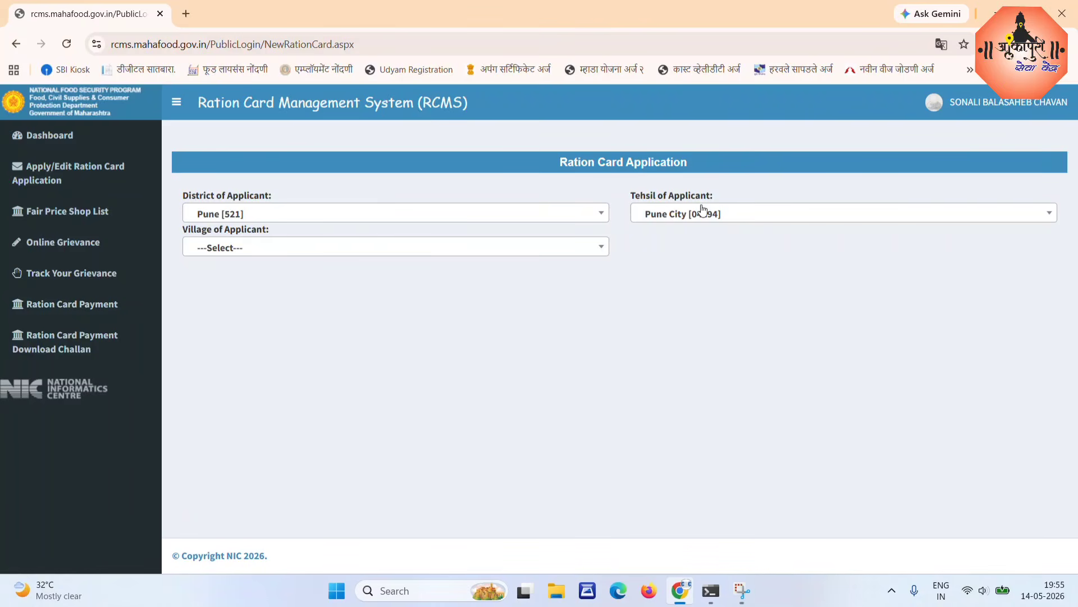
click(248, 250)
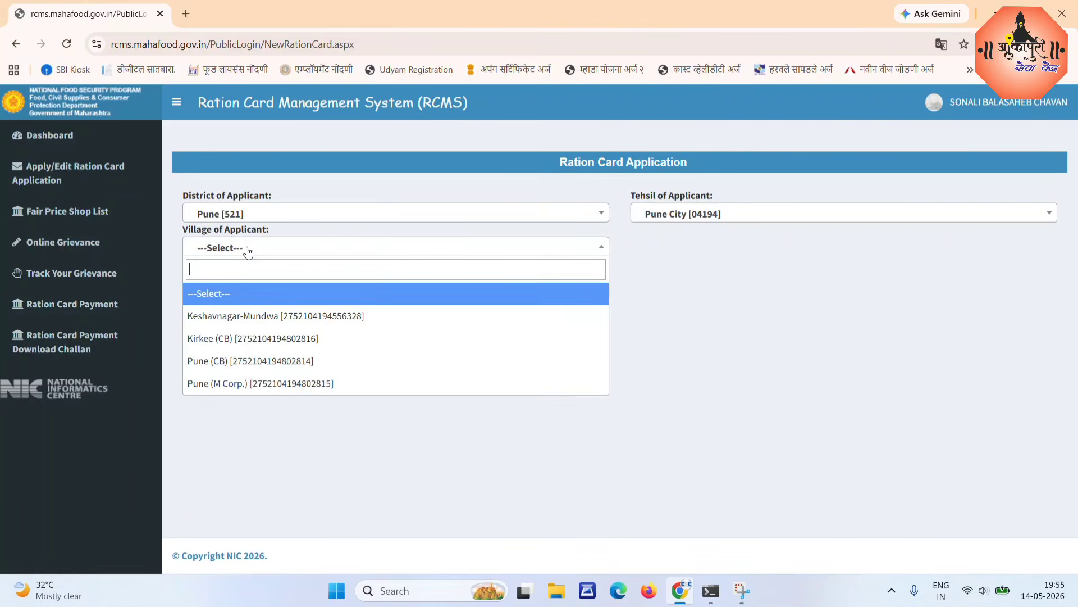
click(233, 382)
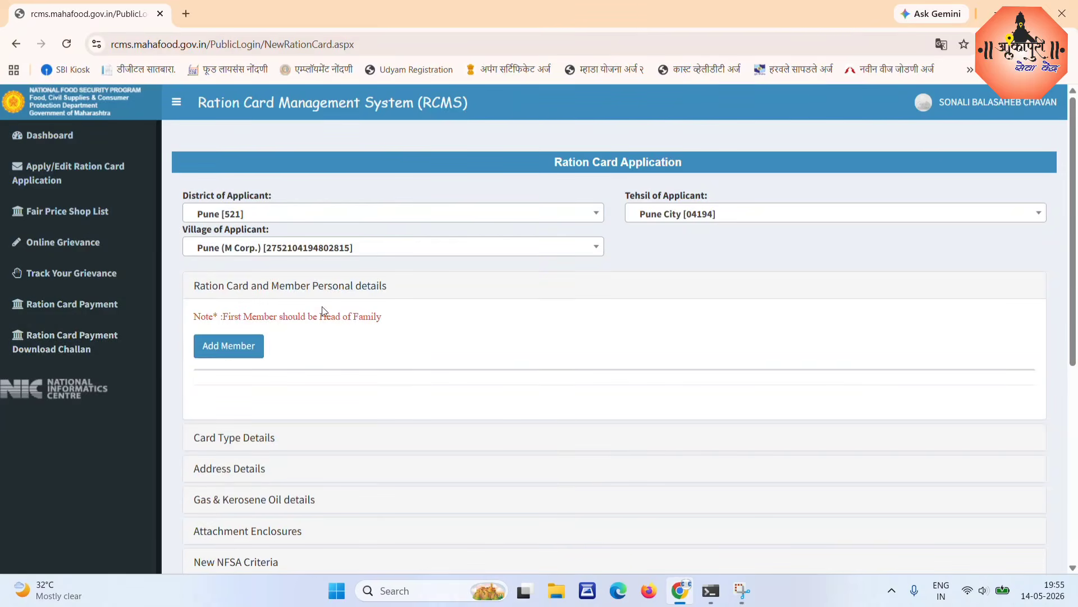
click(240, 351)
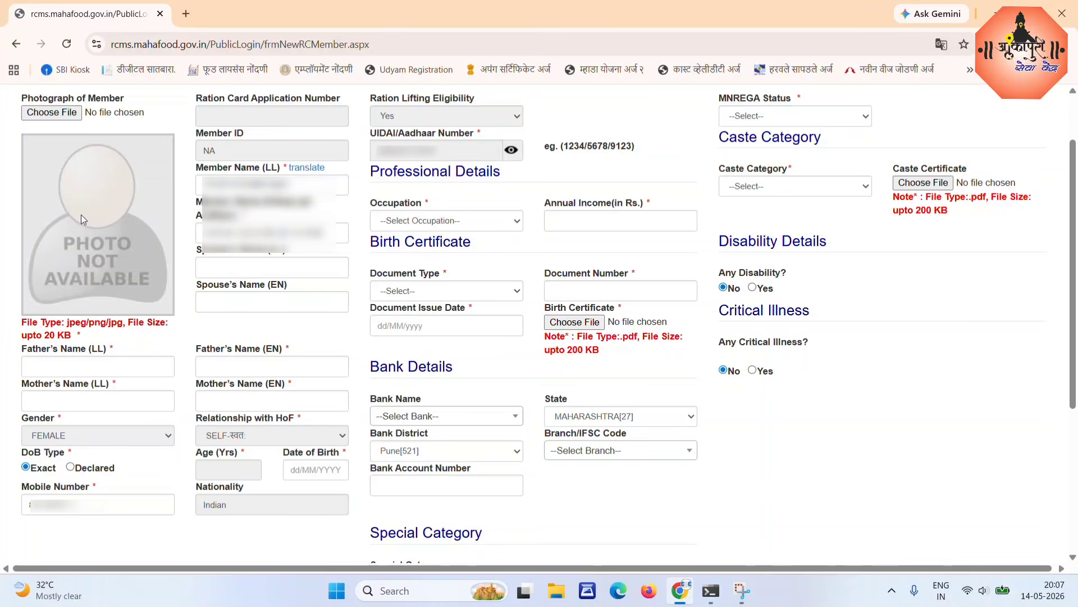
Fill in the parents' and spouse's names and the birth date 22/06/1990.
click(57, 368)
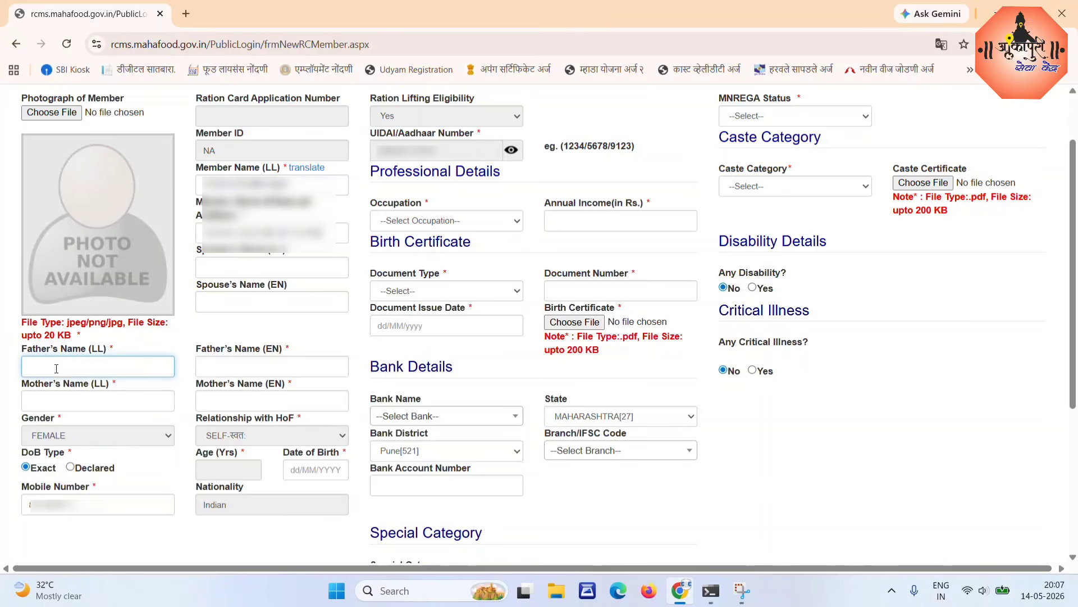
click(238, 371)
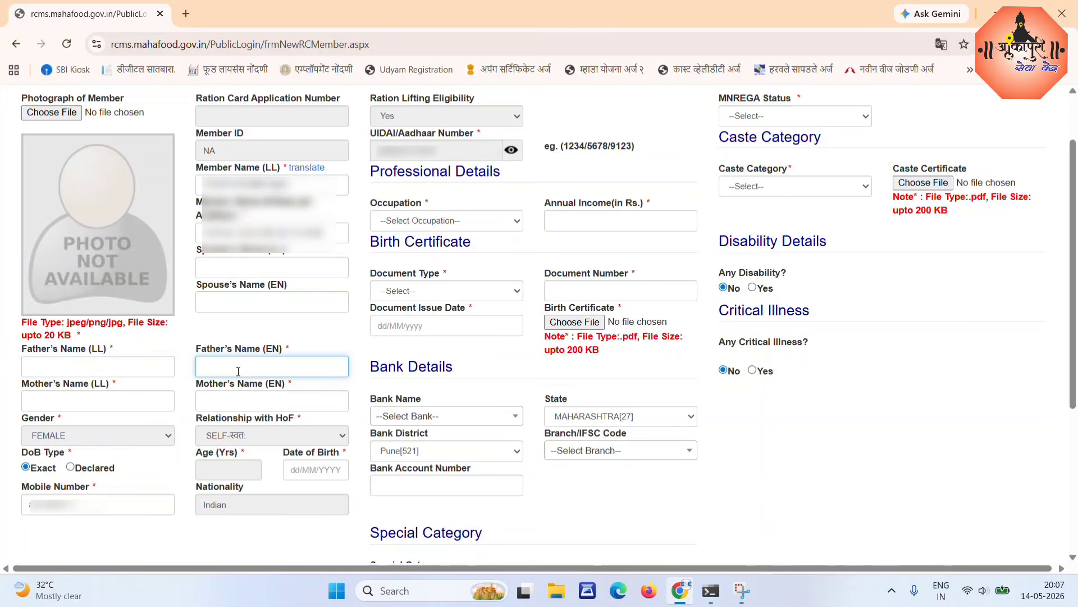
click(59, 405)
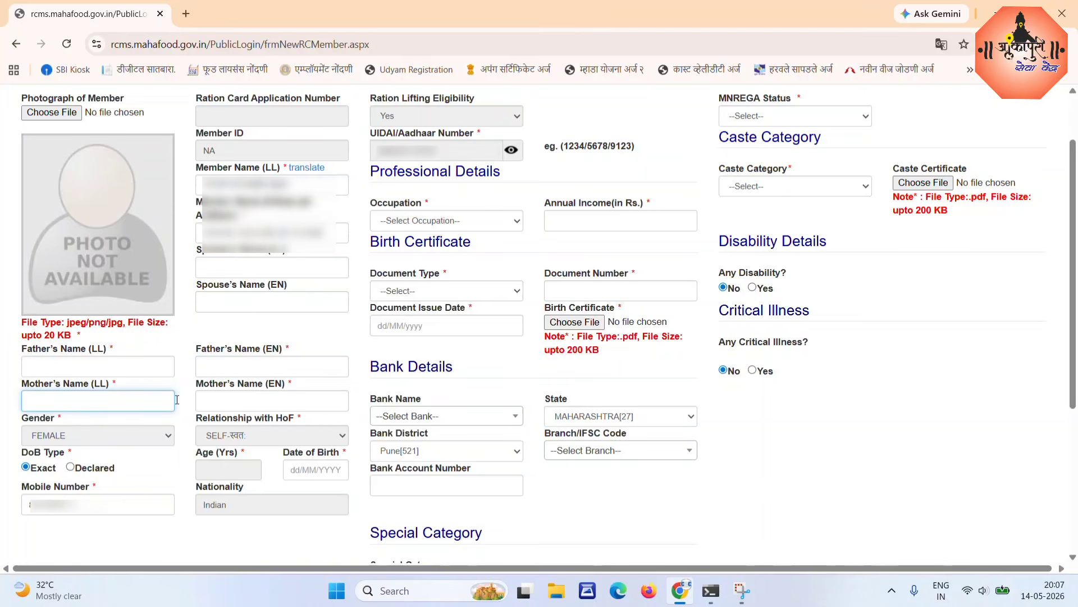
click(231, 401)
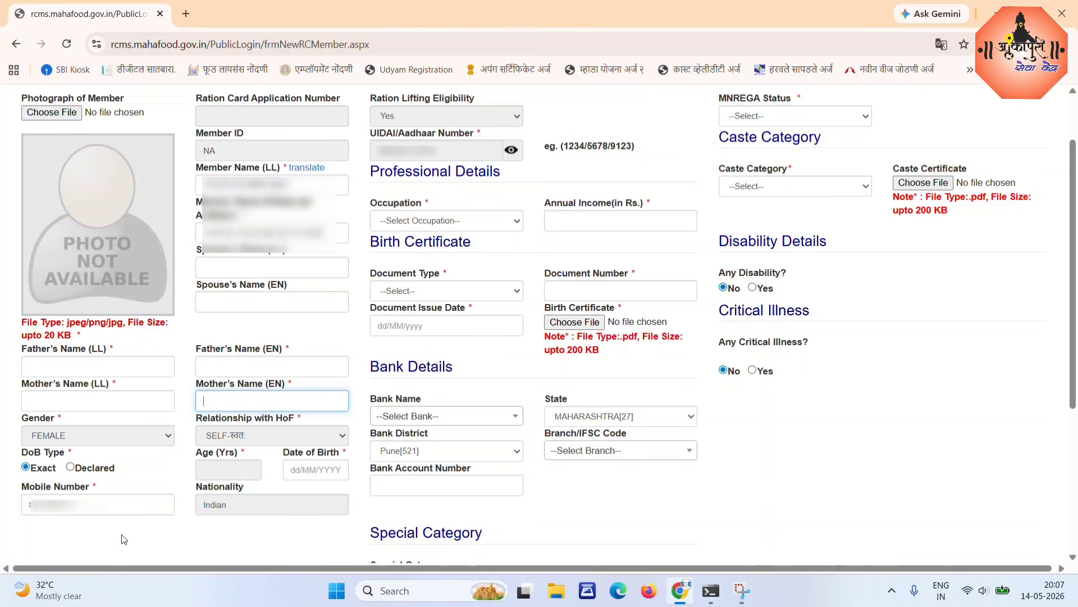
click(296, 474)
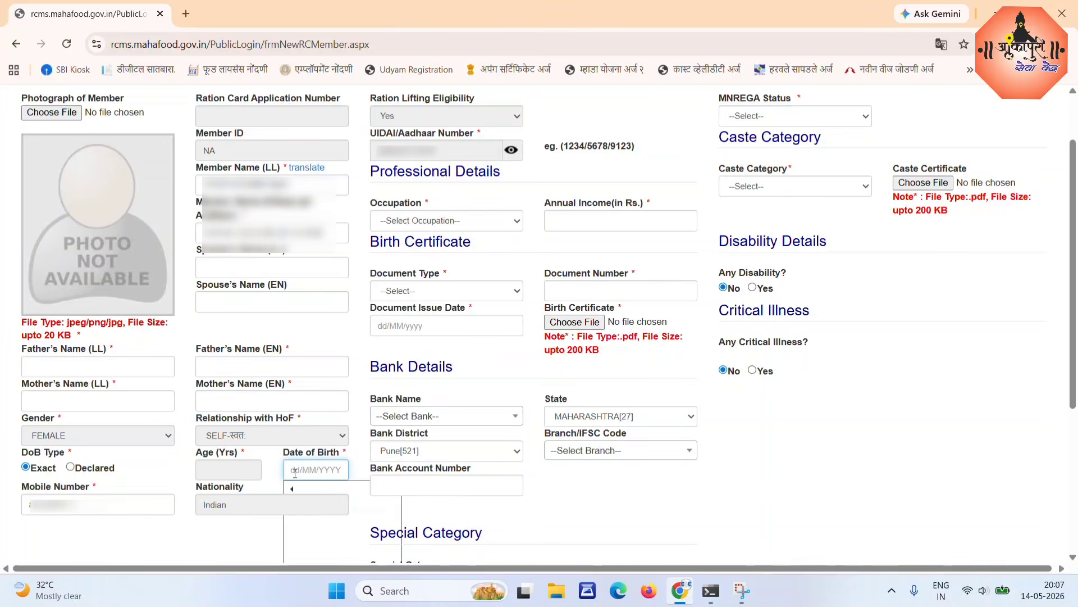
key(Tab)
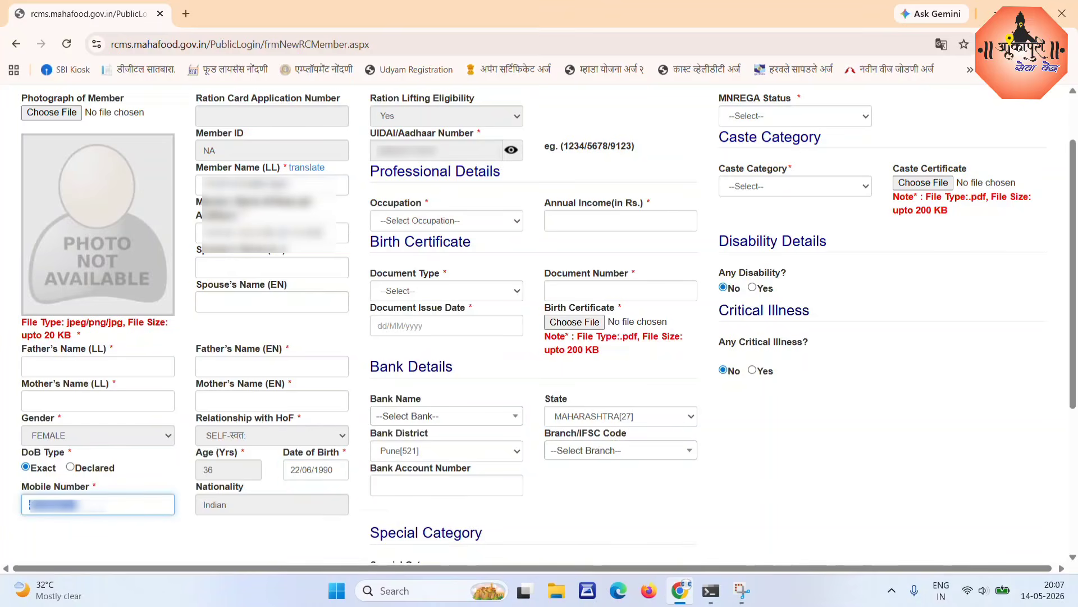
click(225, 269)
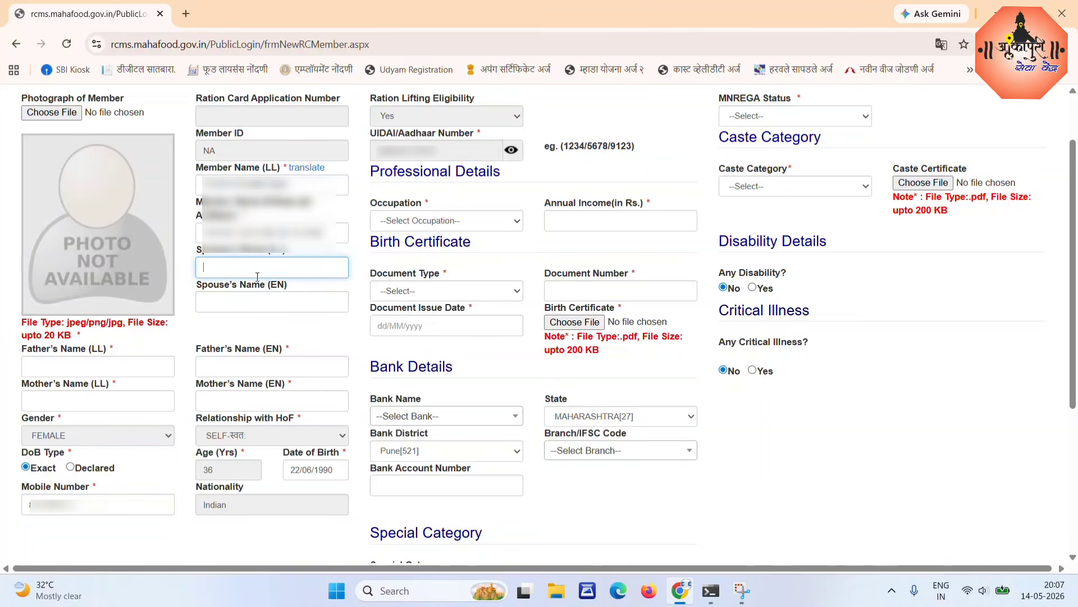
click(228, 298)
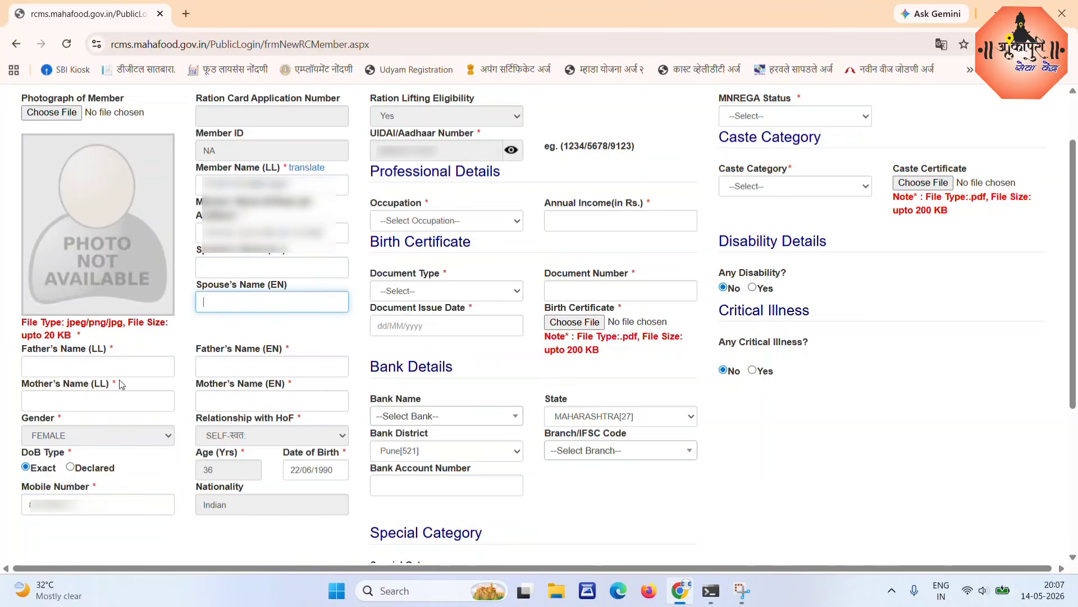
Set occupation HOUSE WIFE, income 00, birth document type Others, and issue date 22/06/1990.
click(456, 221)
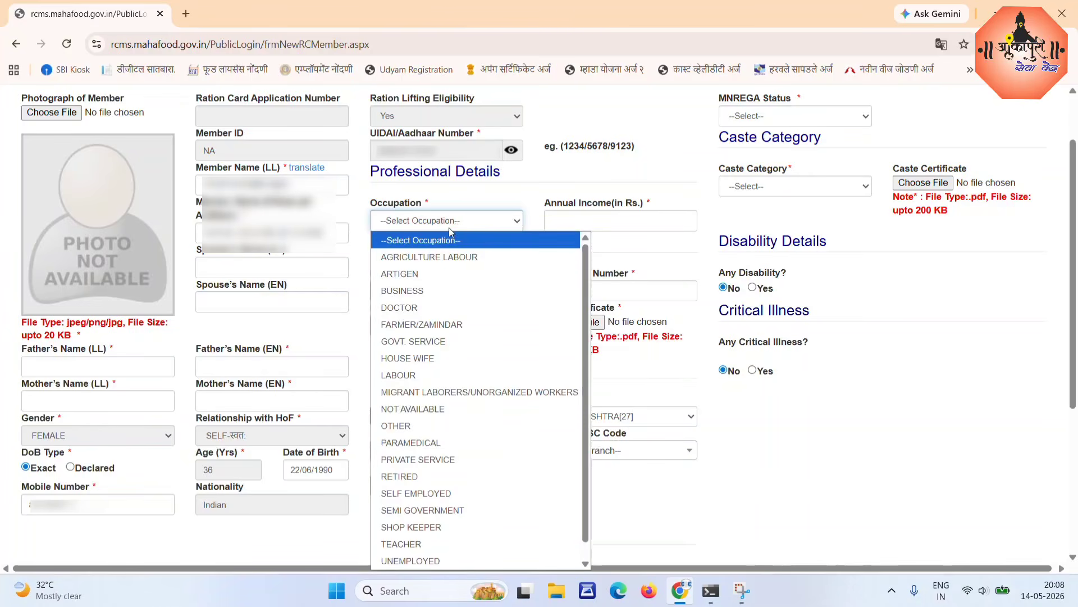
click(427, 358)
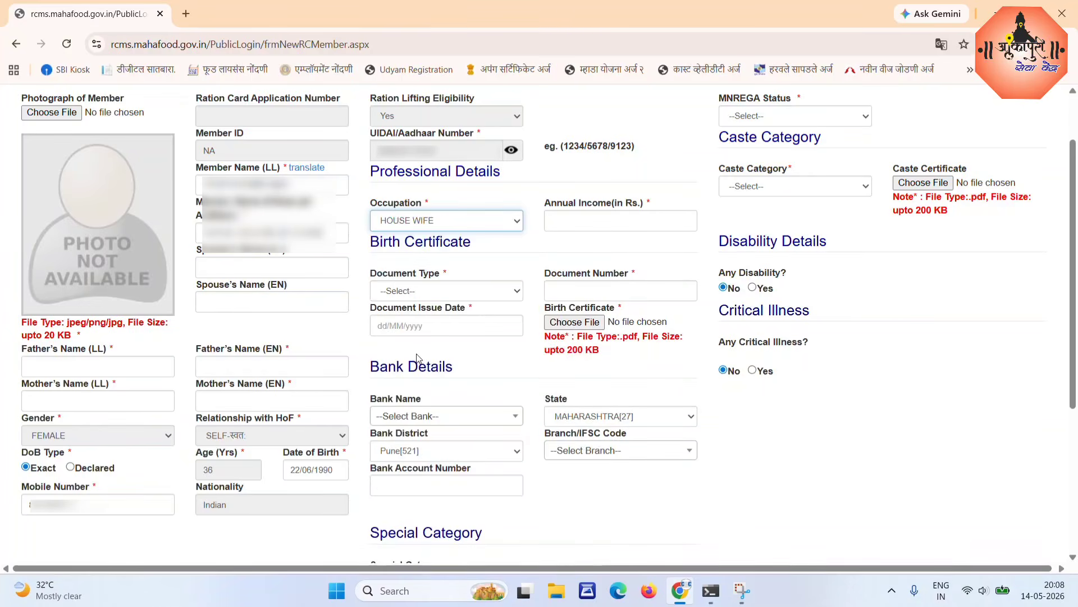
click(579, 224)
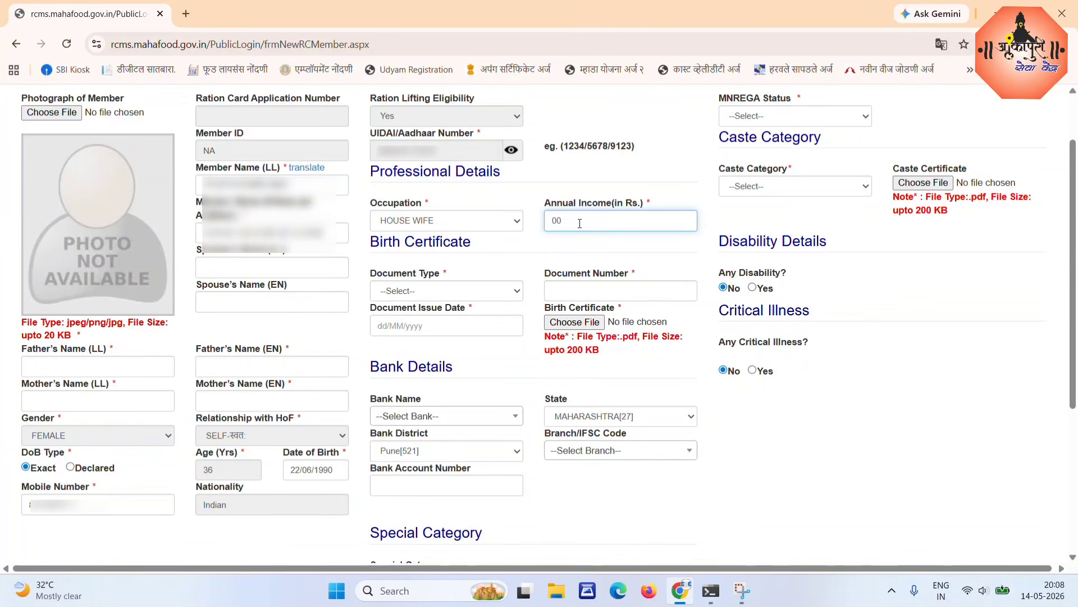
click(392, 290)
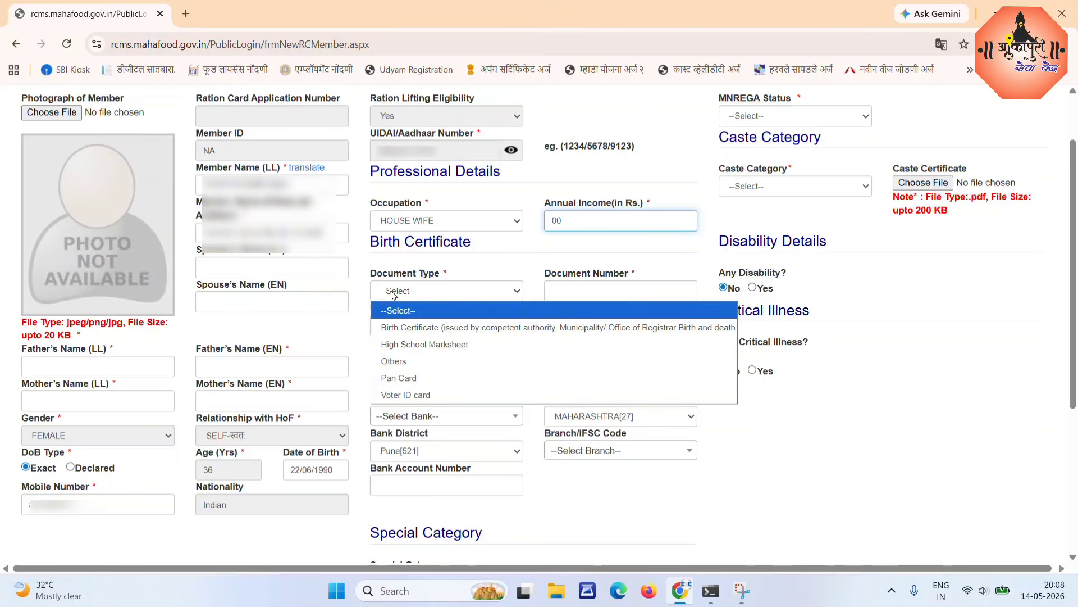
click(404, 361)
click(555, 290)
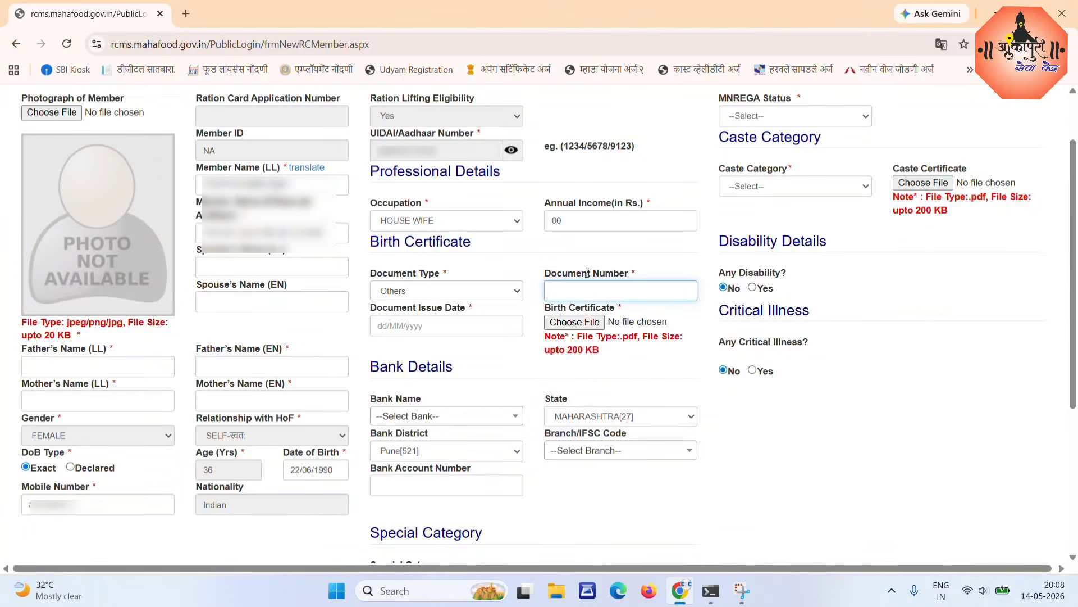
click(384, 329)
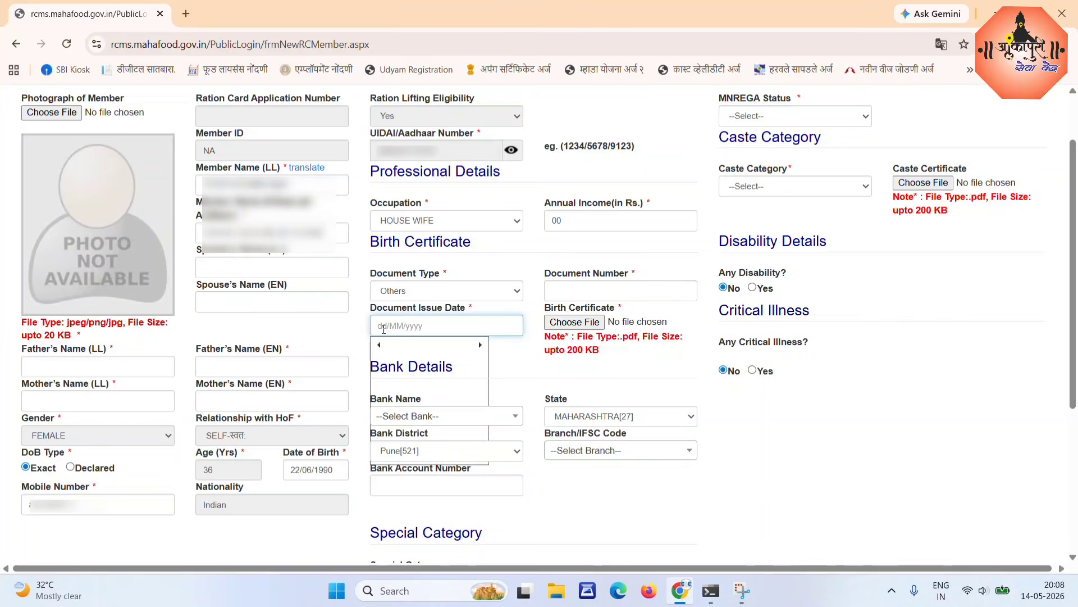
text(220)
key(BackSpace)
text(06/1990)
key(Tab)
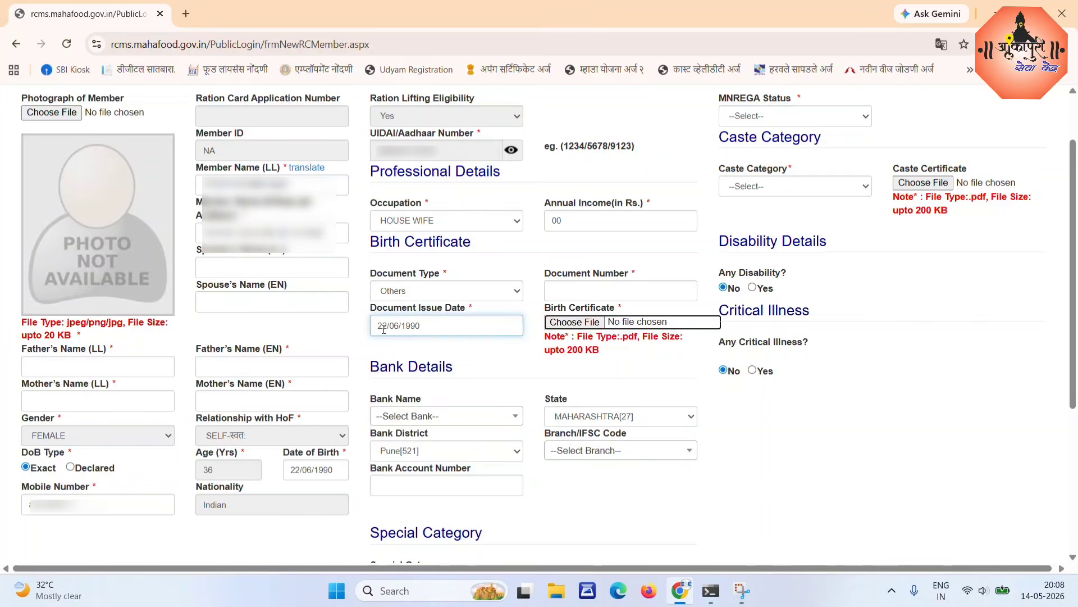
Upload the member's Aadhaar PDF (171 kb) from the Ration Application folder as the birth certificate.
click(577, 325)
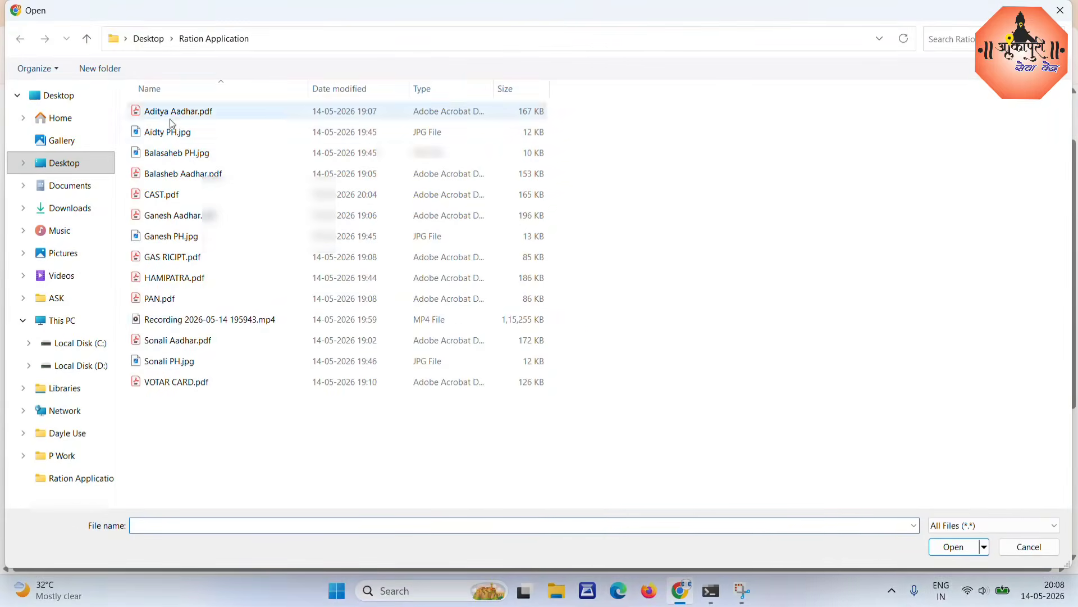
click(168, 339)
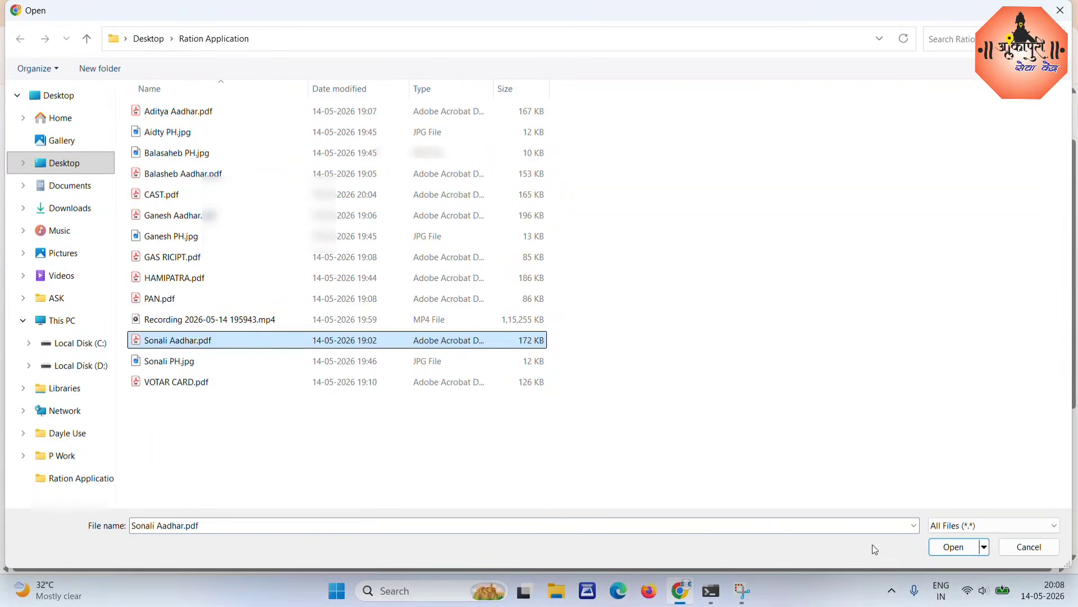
click(944, 541)
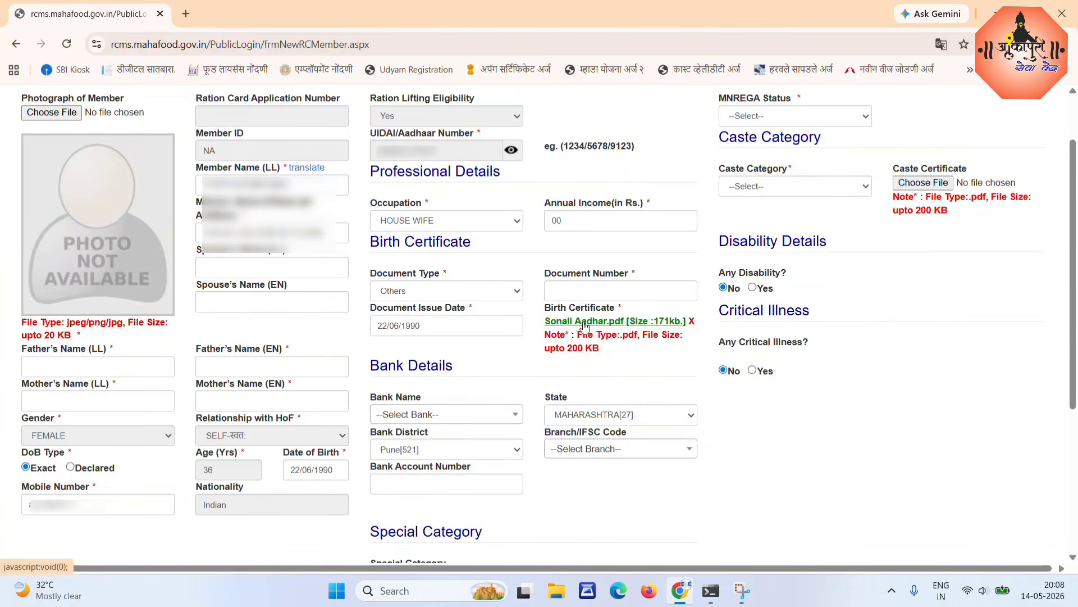
Choose MNREGA status No and caste category SC, uploading CAST.pdf as the caste certificate.
click(763, 117)
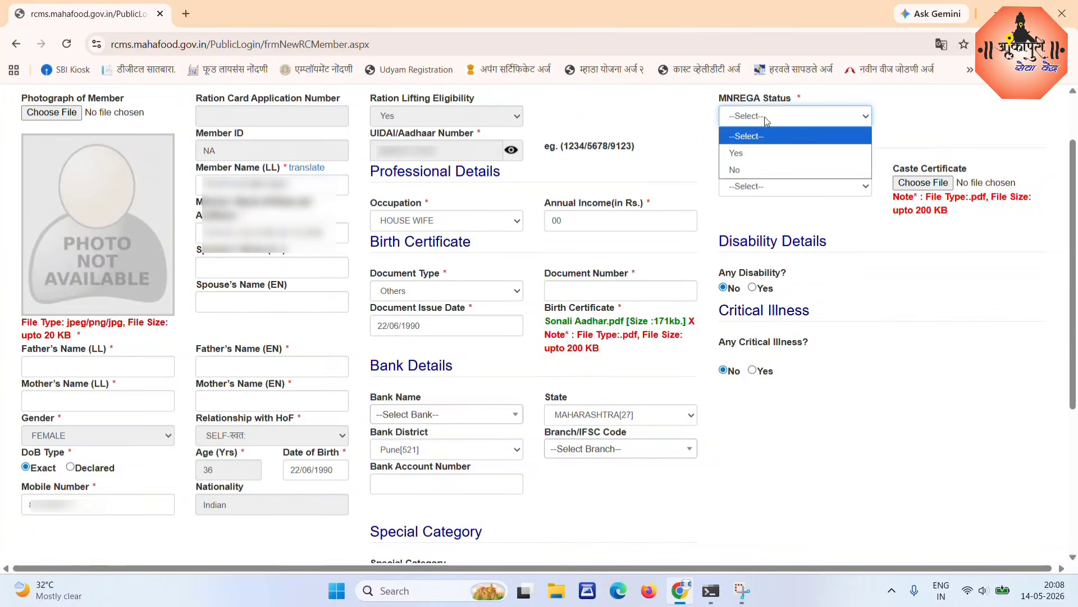
click(745, 171)
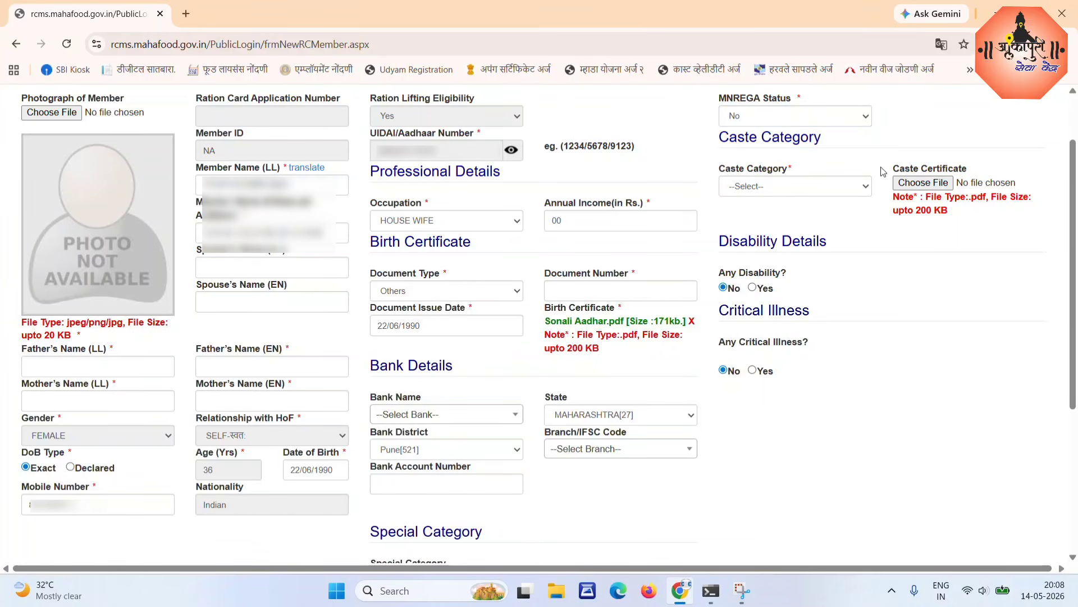
click(782, 187)
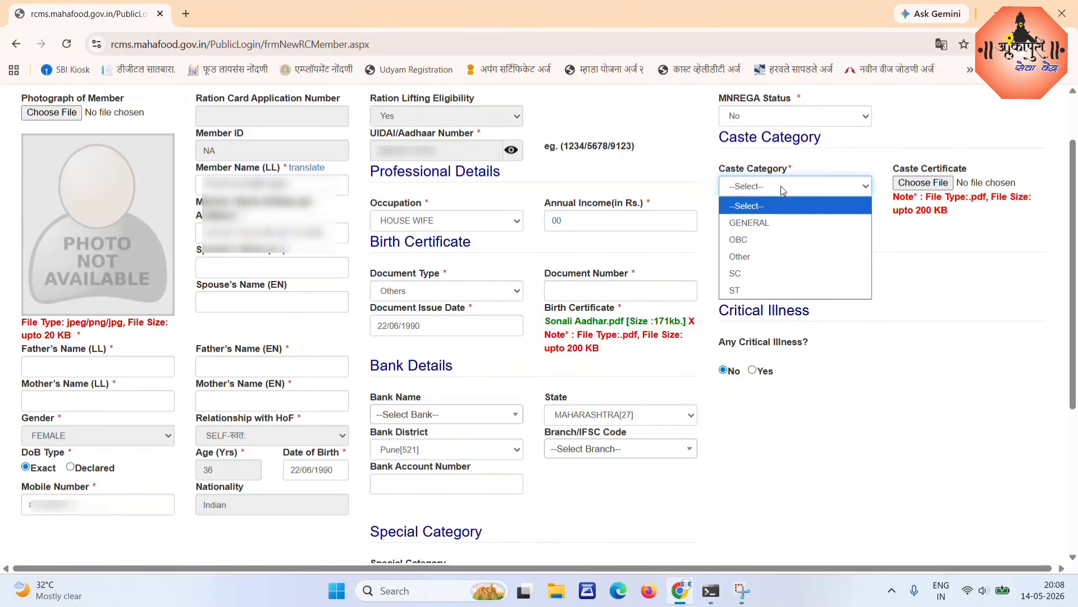
click(751, 273)
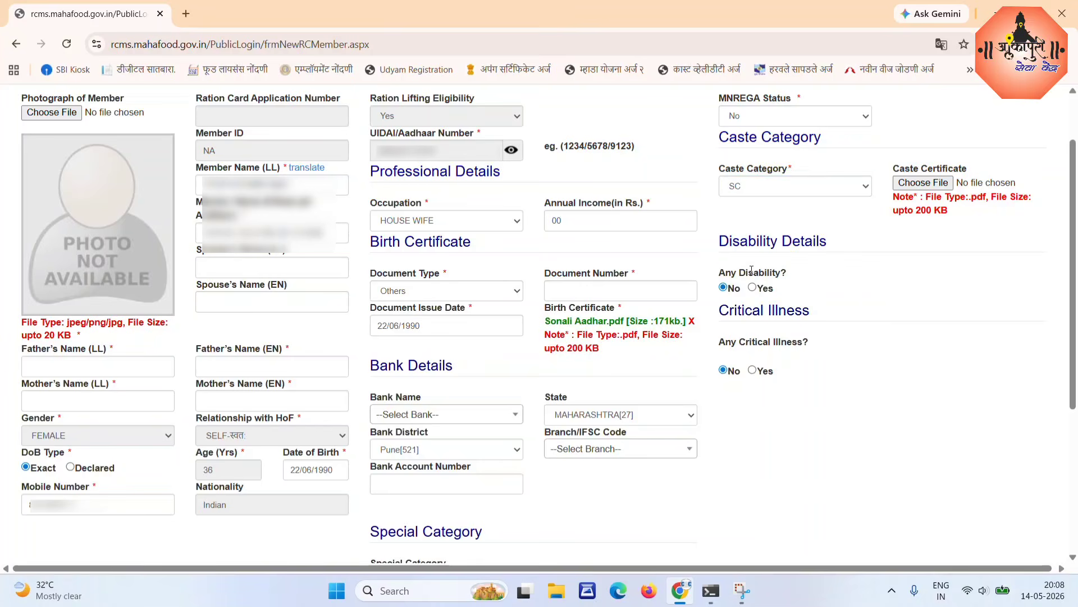
click(933, 186)
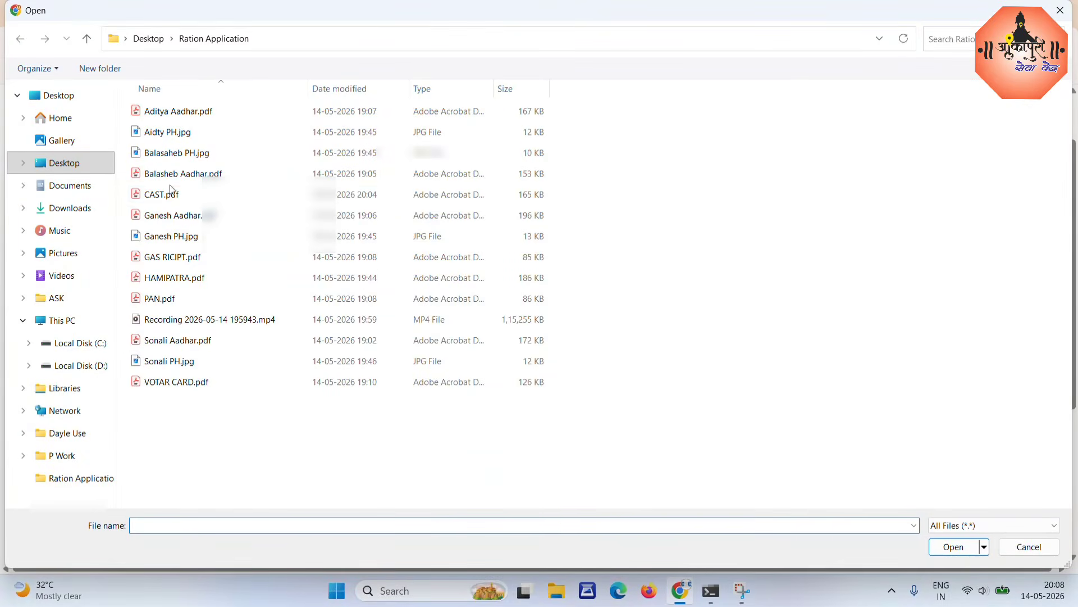
click(160, 195)
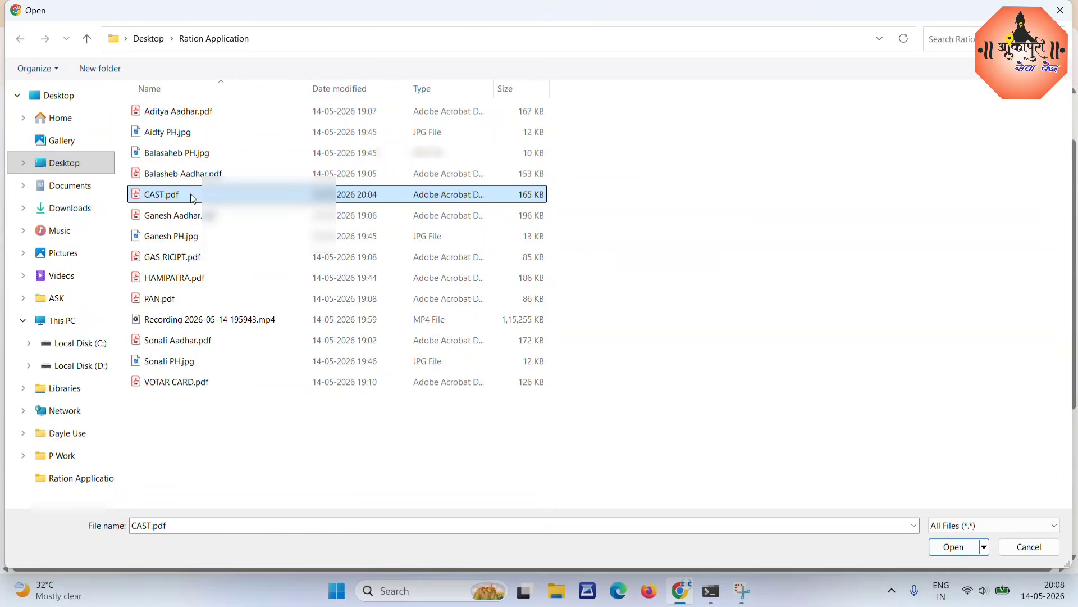
click(952, 542)
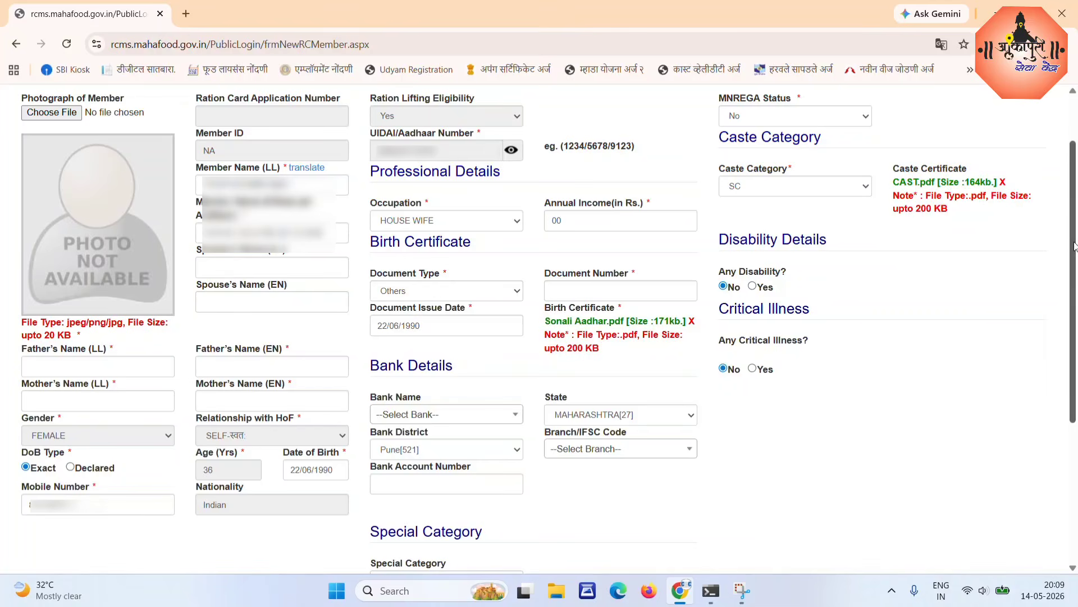
Choose NO SPECIAL CATEGORY, tick both declarations, and save the member, acknowledging the confirmations.
scroll(1073, 245, down, 5)
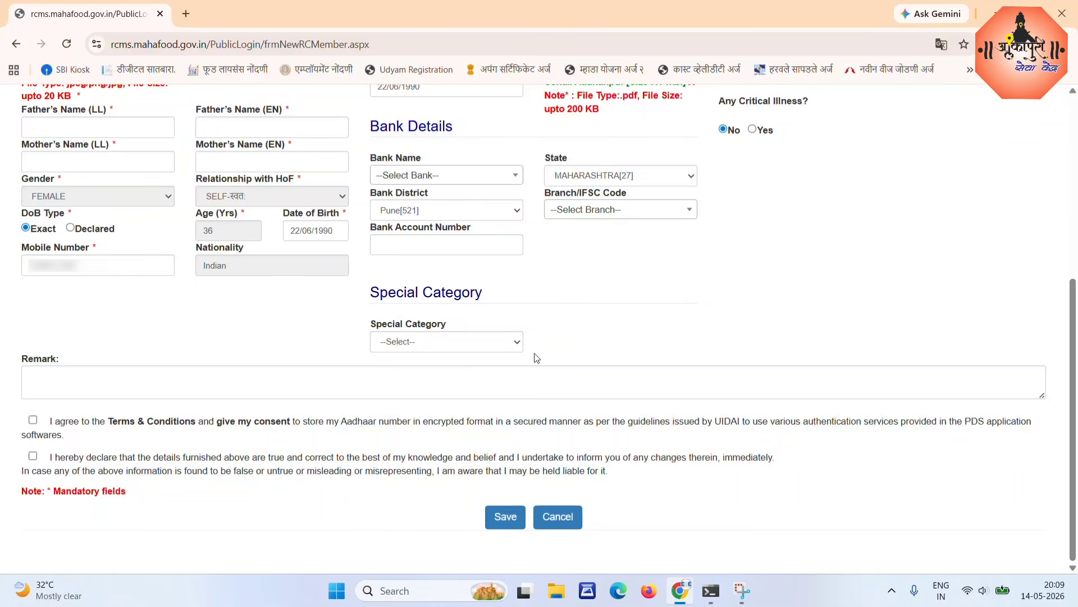
click(421, 346)
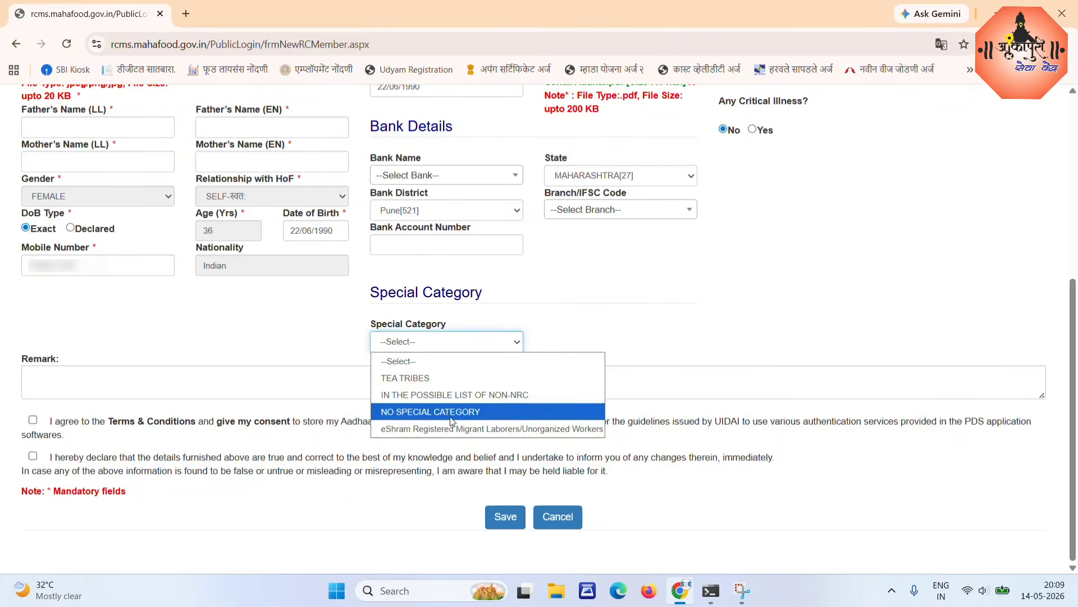
click(410, 413)
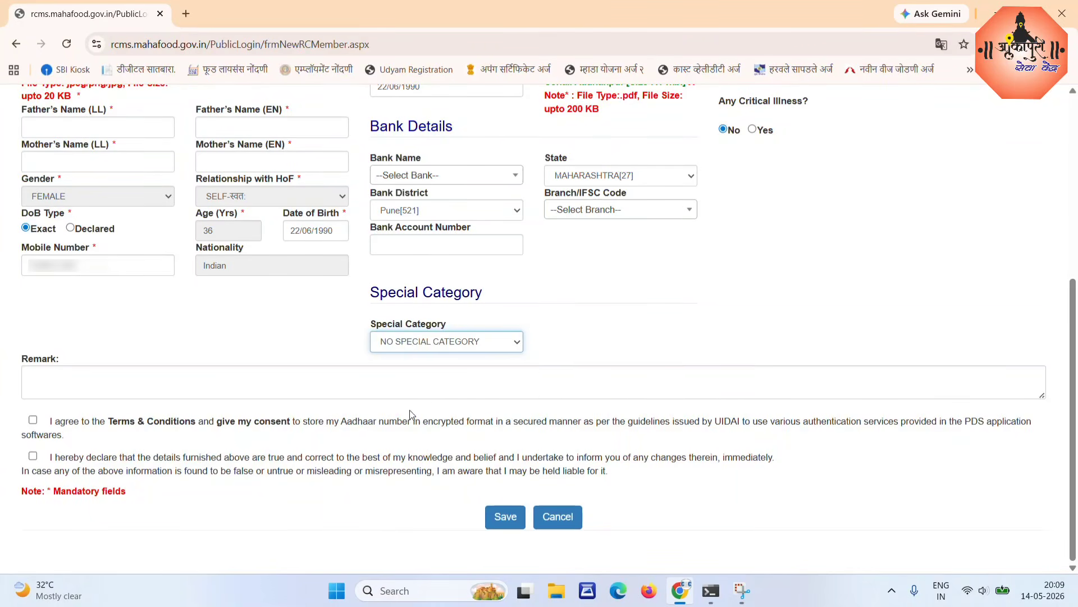
click(32, 420)
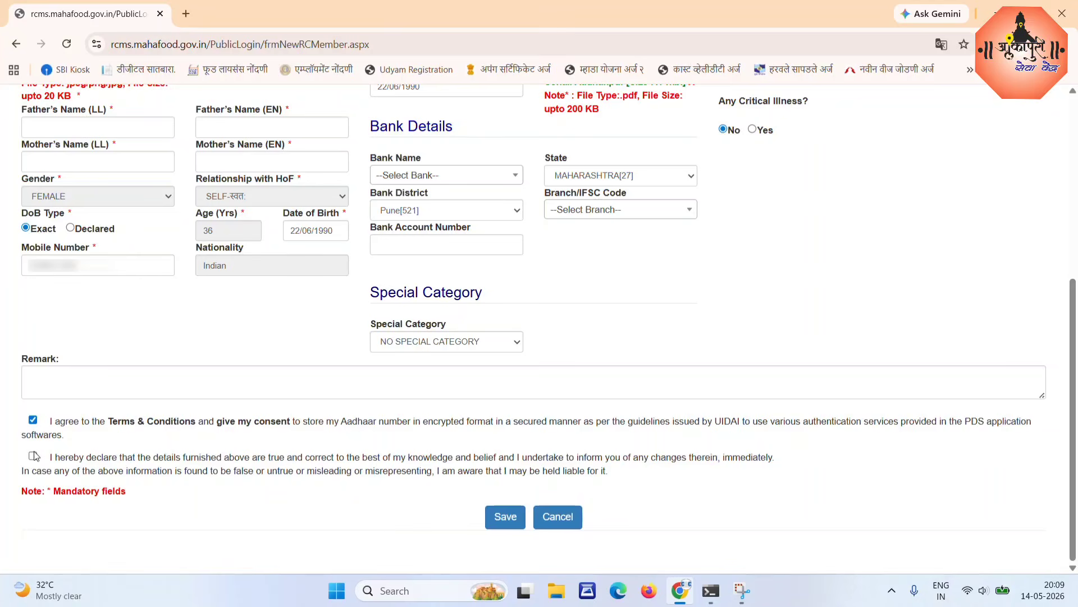
click(32, 456)
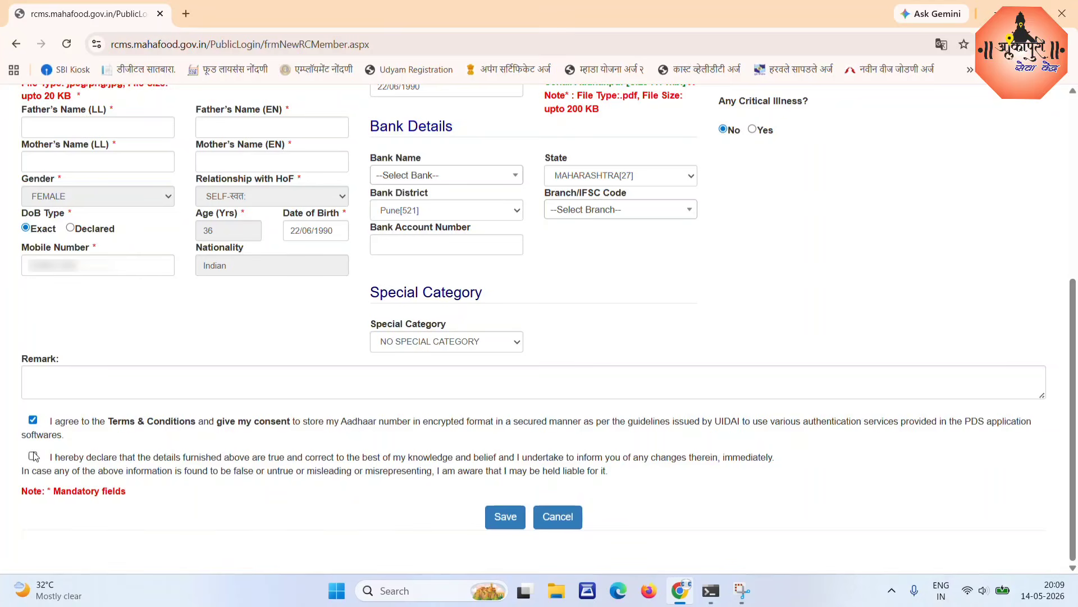
click(505, 516)
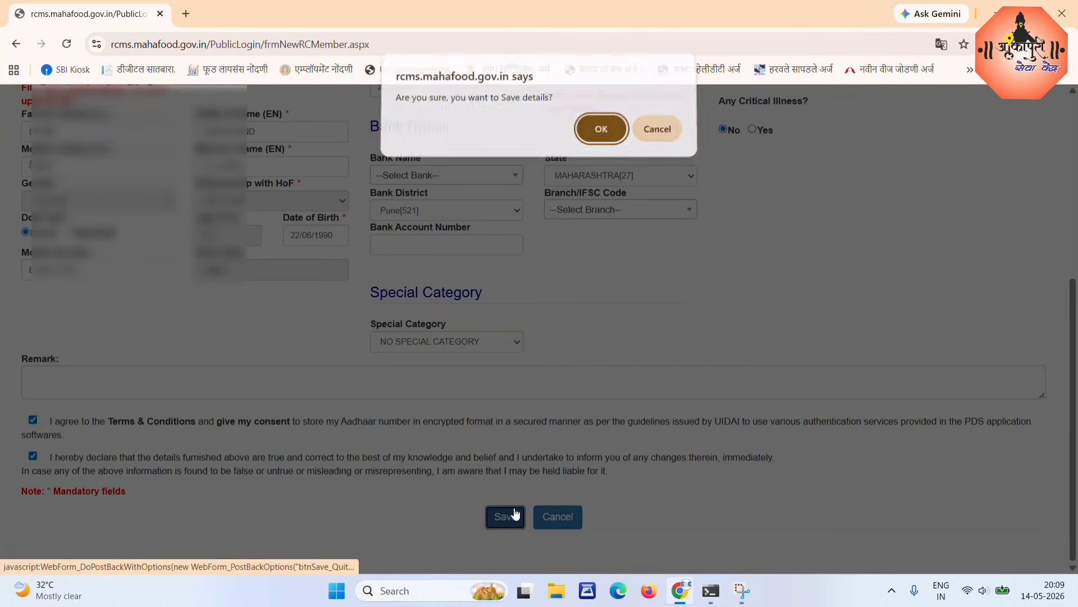
click(599, 134)
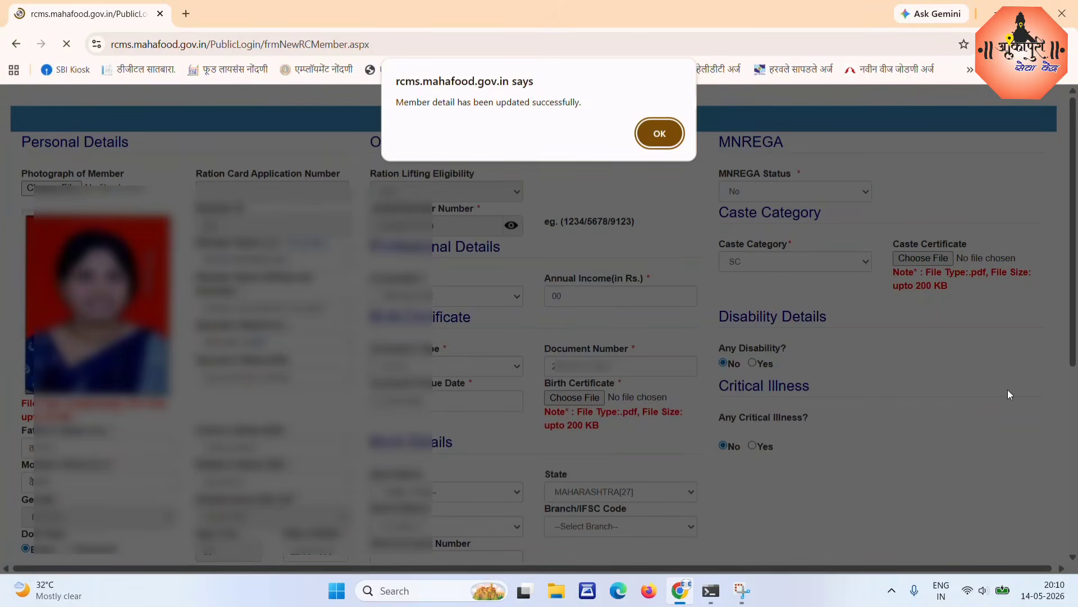
click(665, 134)
click(959, 72)
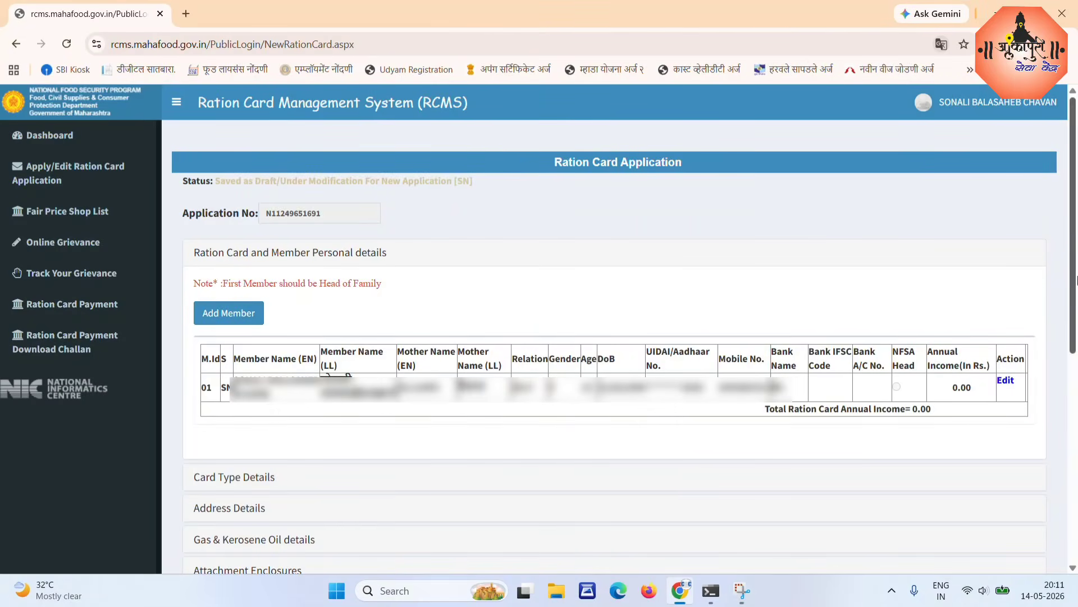
Open a blank Add Member form for the second family member.
click(235, 313)
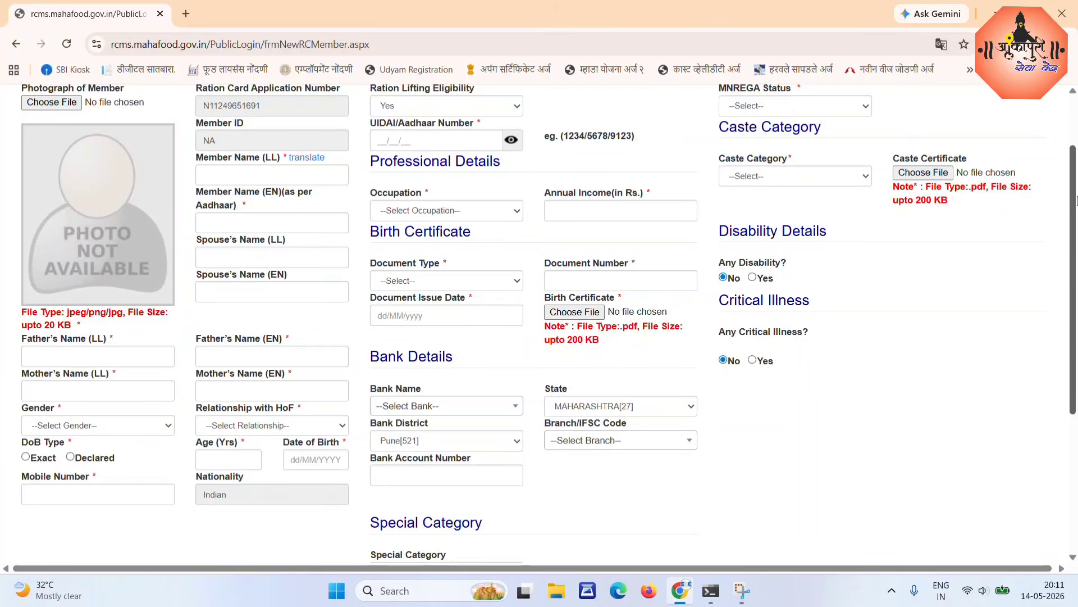
drag(1077, 201, 1076, 199)
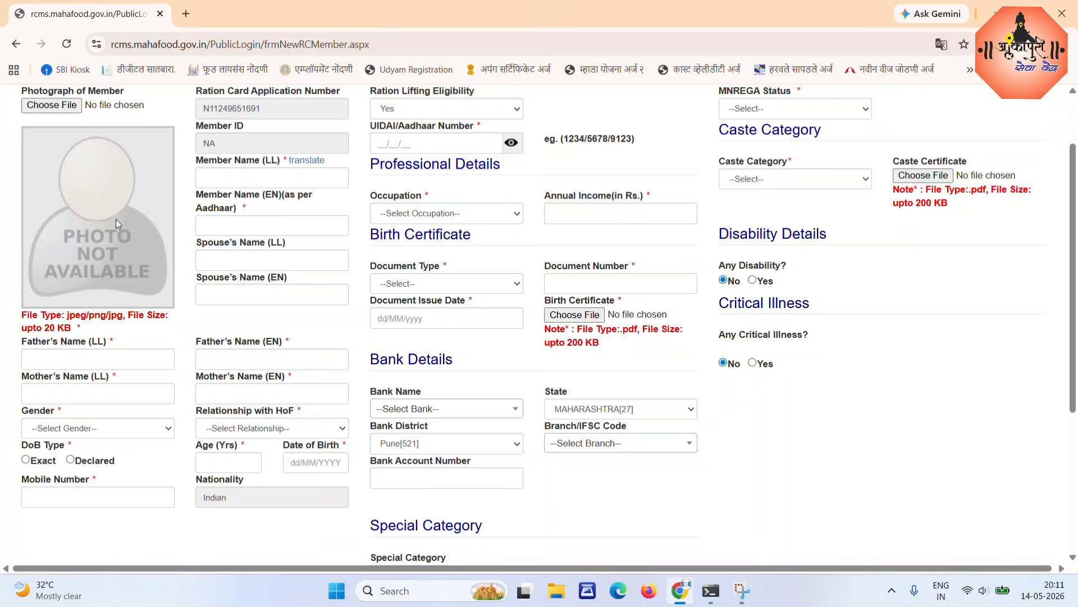
click(67, 362)
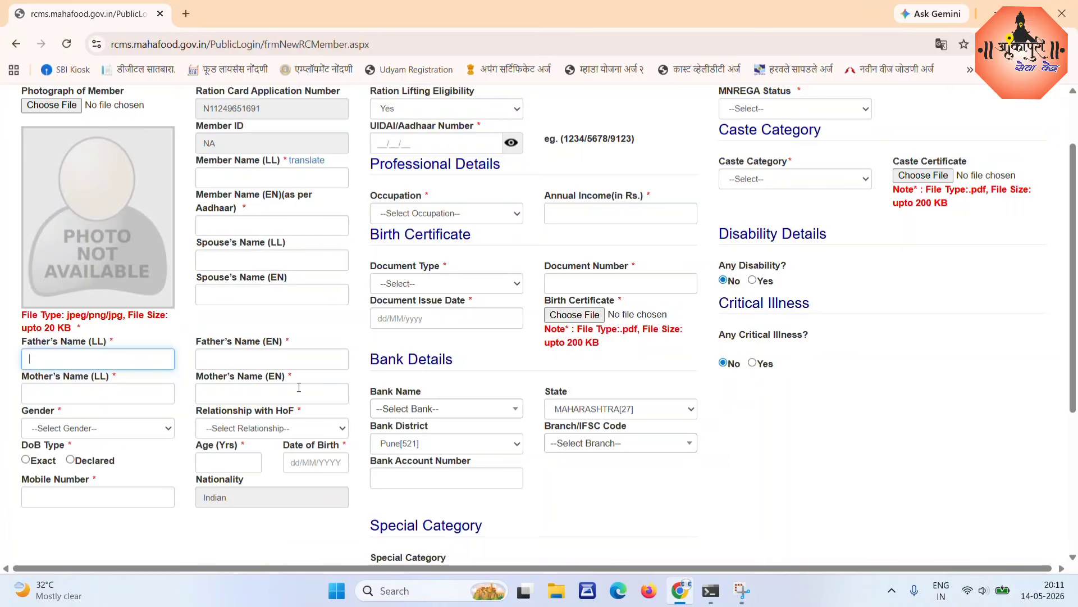
click(254, 360)
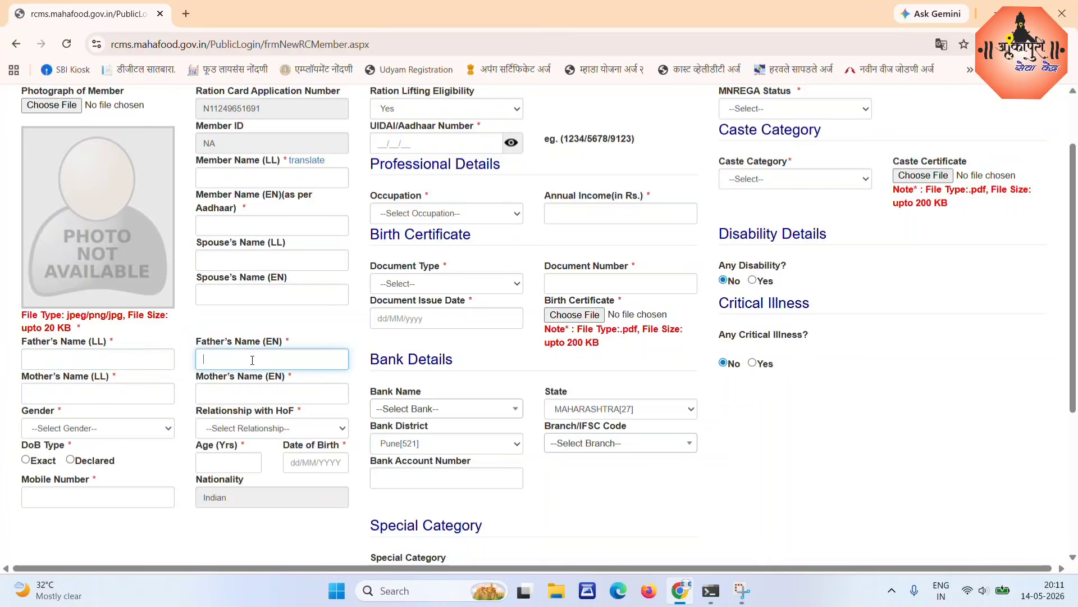
click(84, 394)
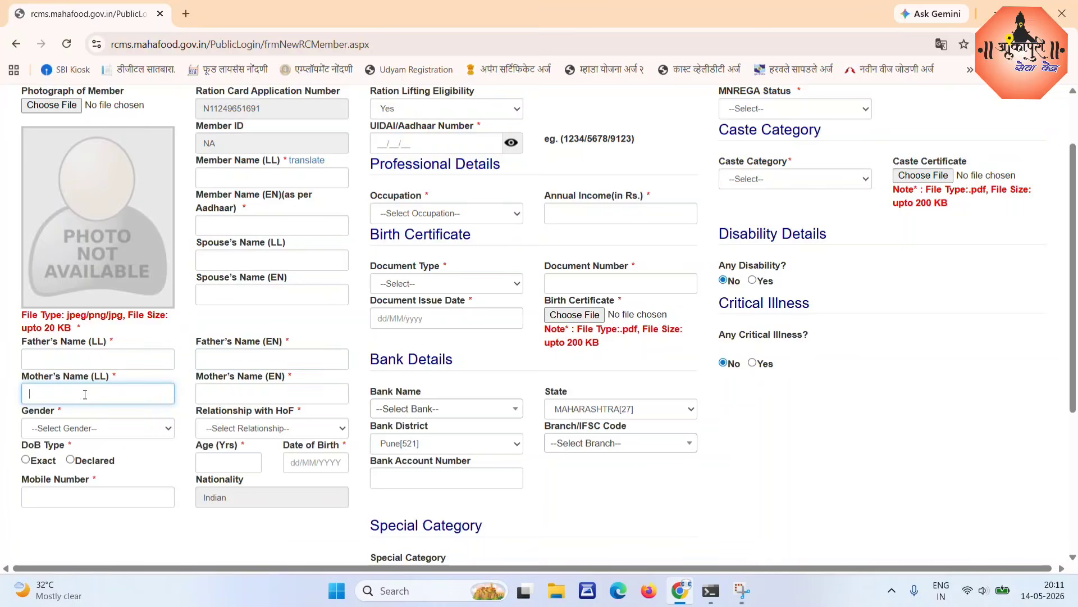
click(259, 396)
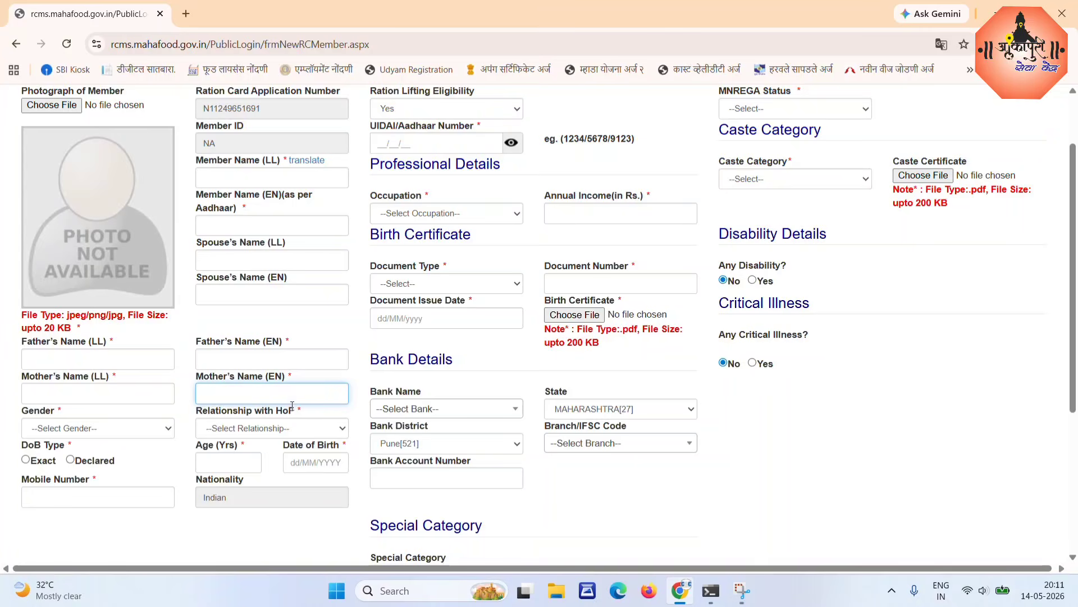
click(81, 425)
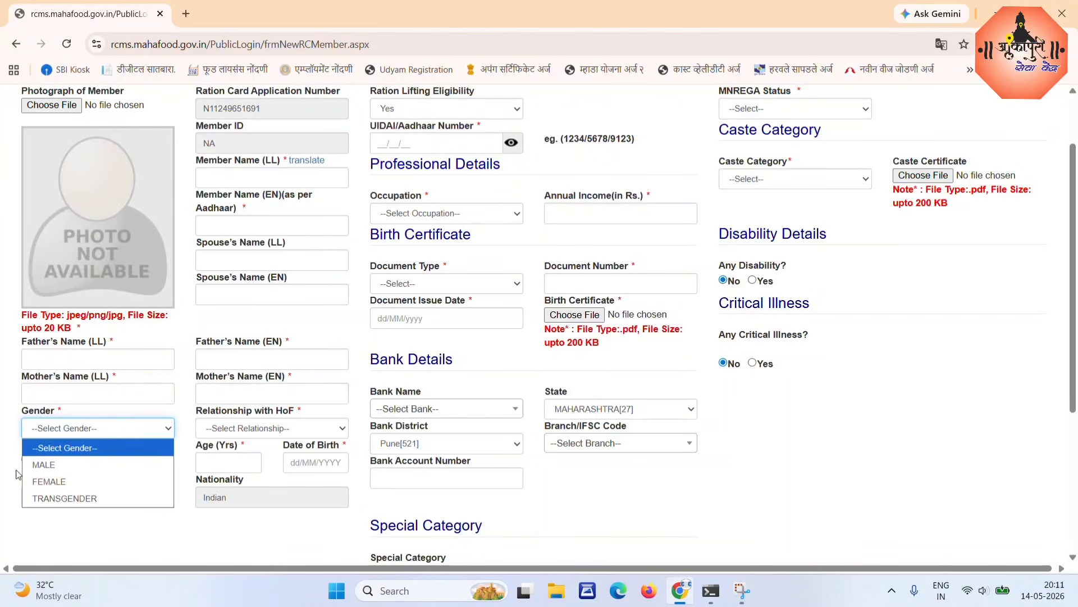
click(47, 466)
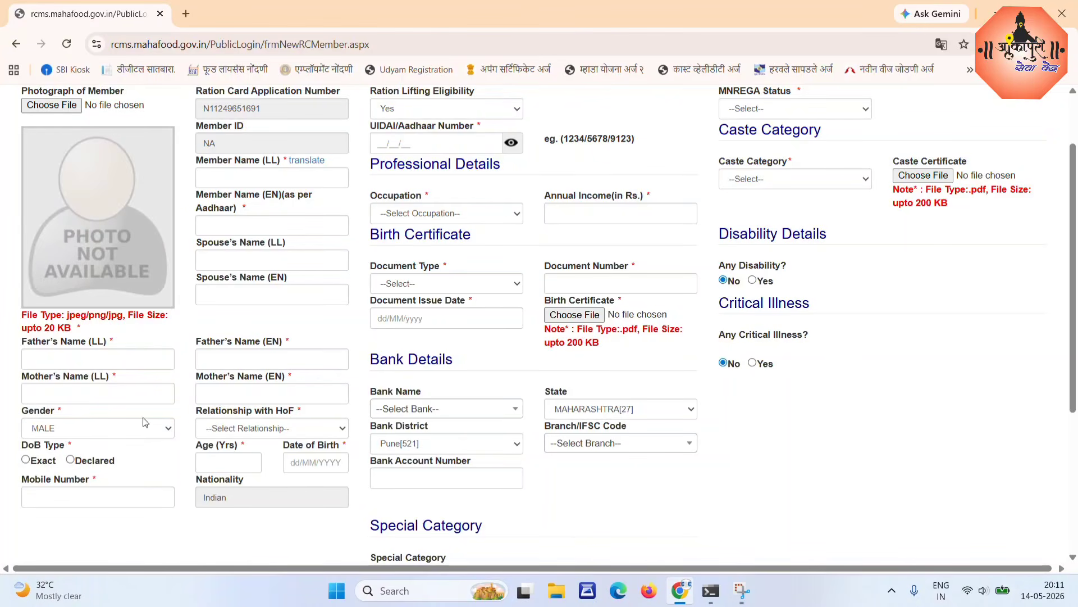
click(260, 429)
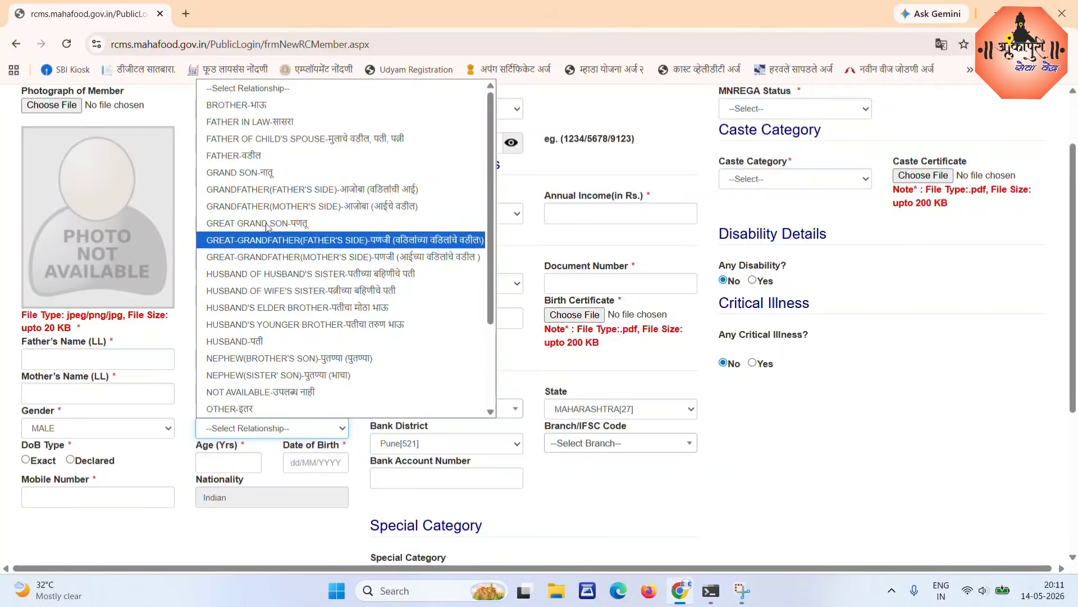
click(232, 342)
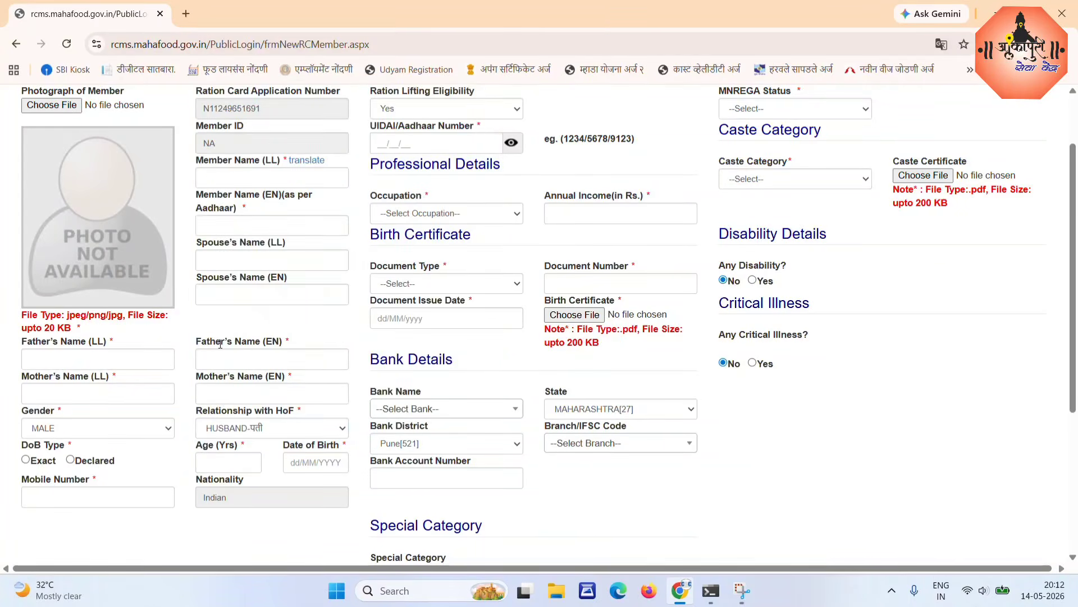
click(25, 460)
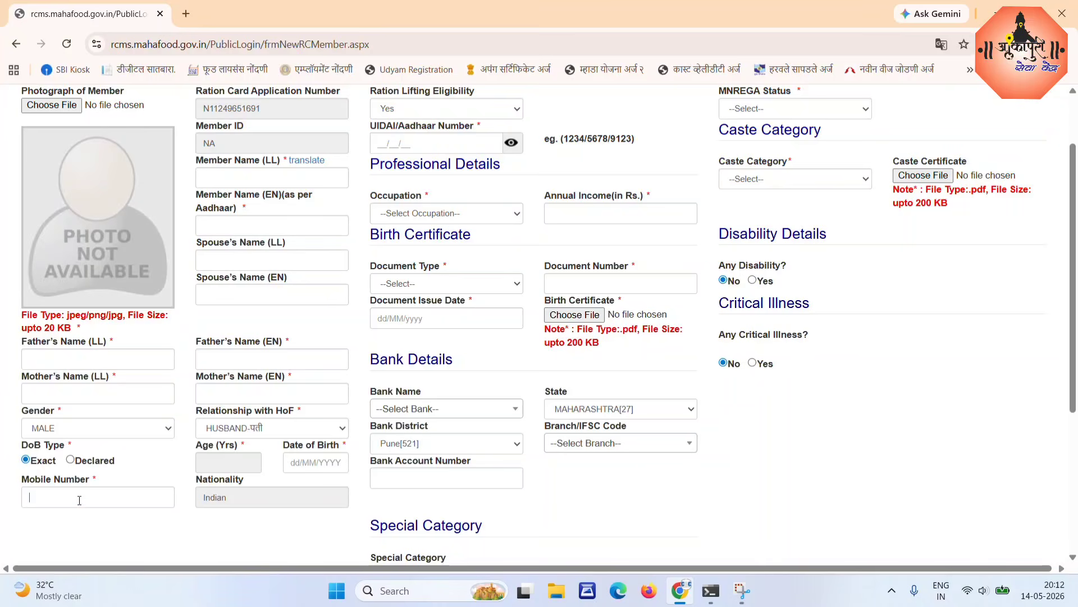
click(138, 504)
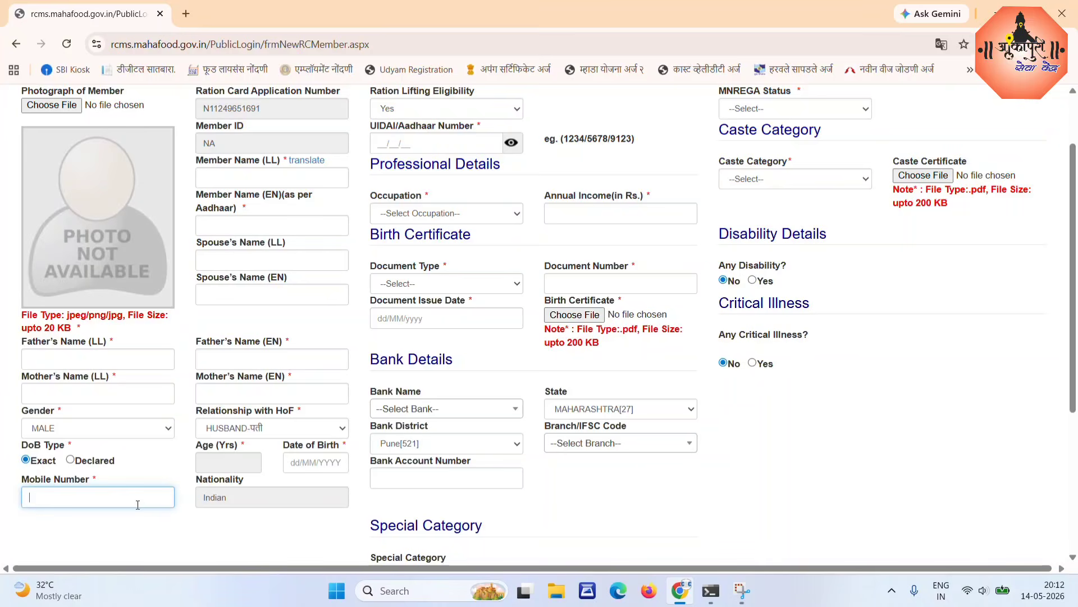
click(295, 462)
text(01/06)
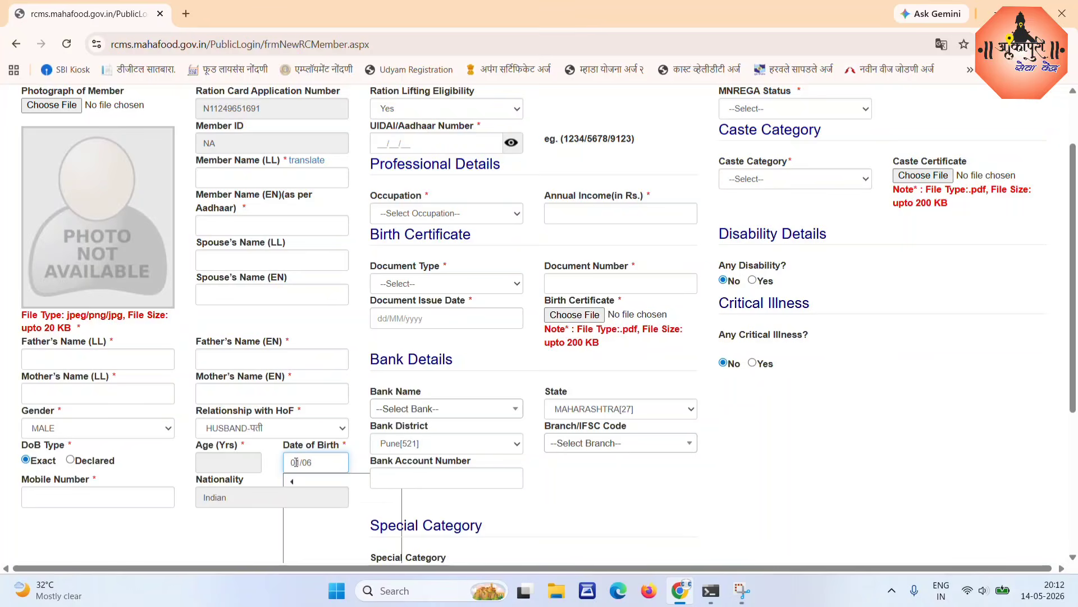
text(/1985)
key(Tab)
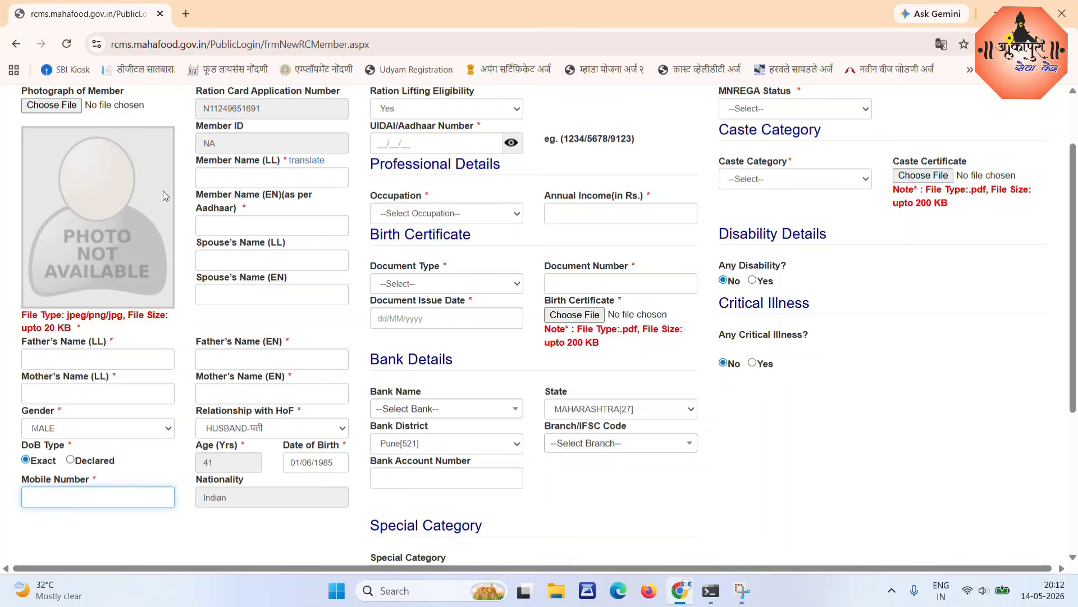
Fill in the member's local and Aadhaar names, spouse's name and Aadhaar number.
click(227, 178)
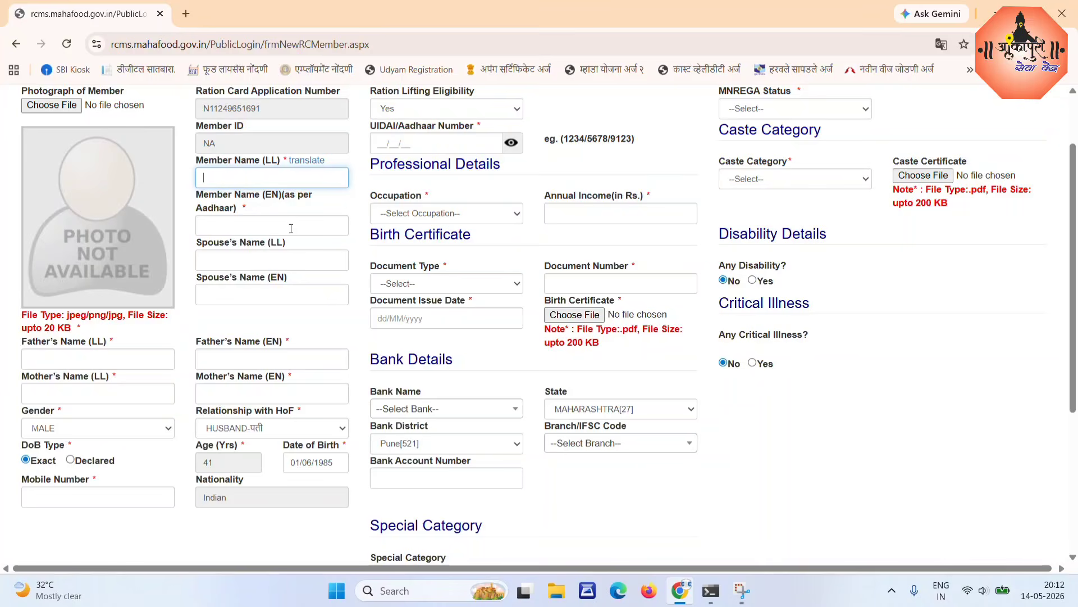
click(228, 225)
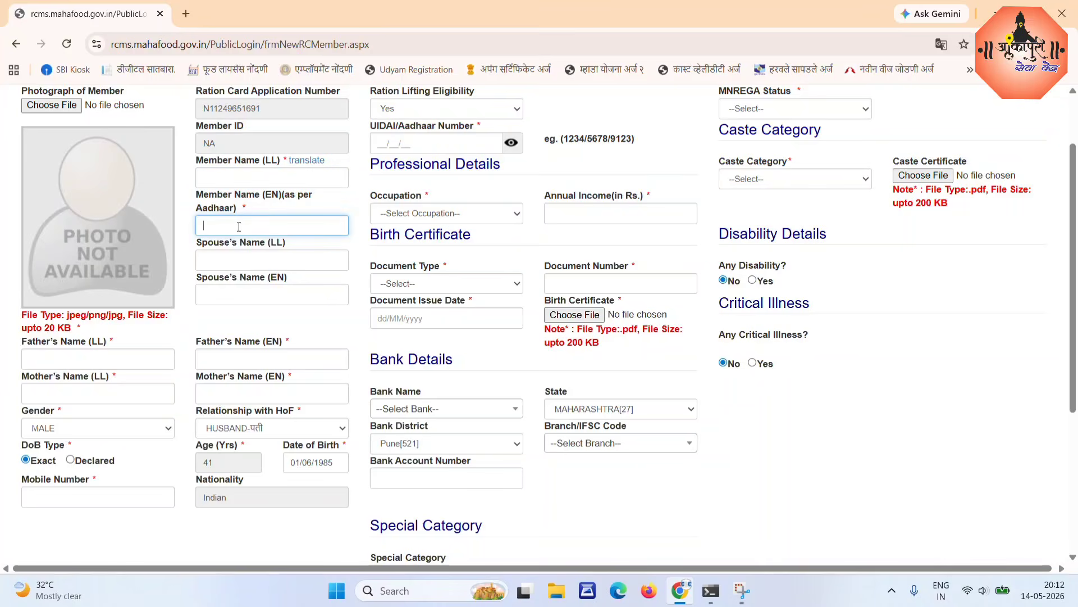
click(208, 261)
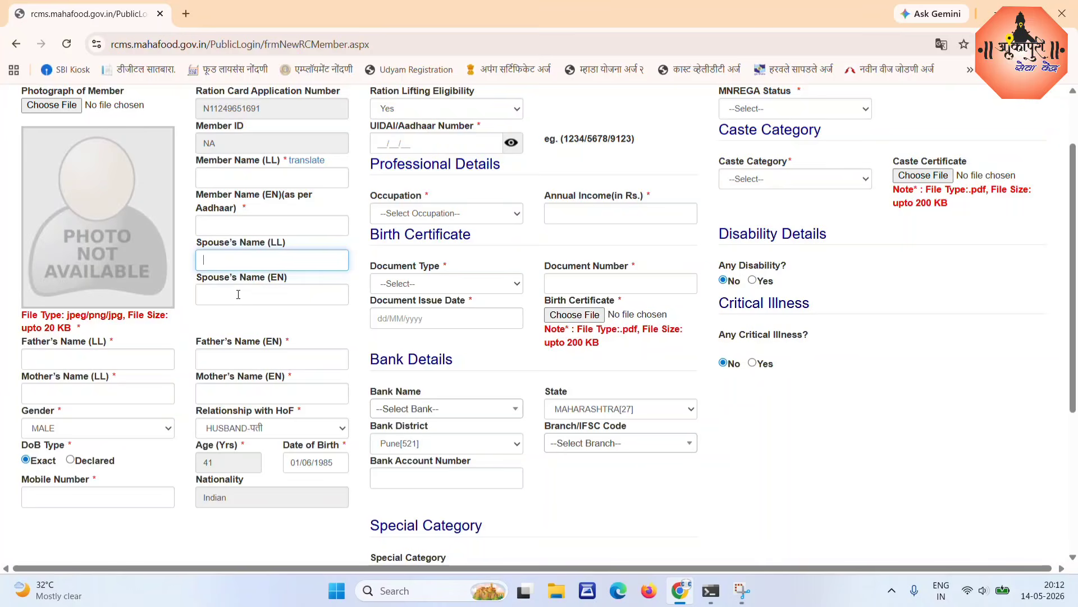
click(389, 143)
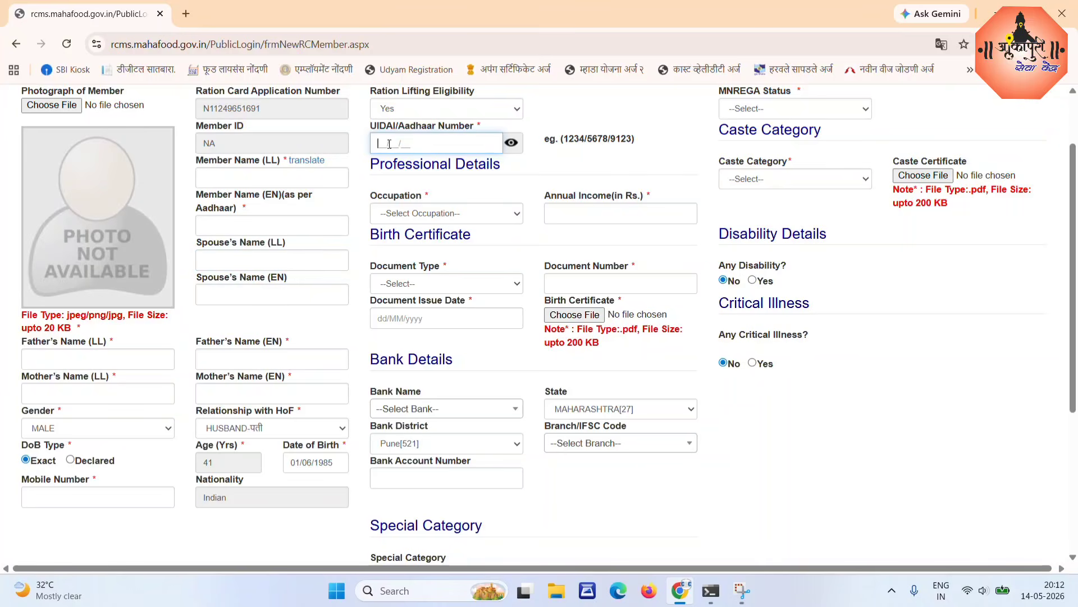
Set the second member's occupation to PRIVATE SERVICE and annual income to 60000.
click(427, 216)
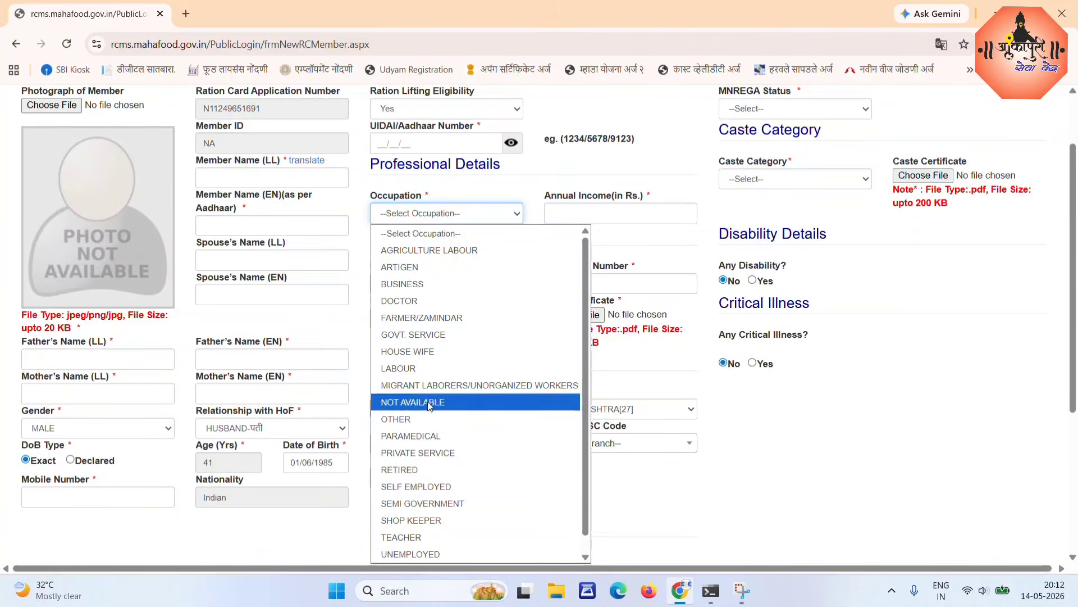
click(408, 453)
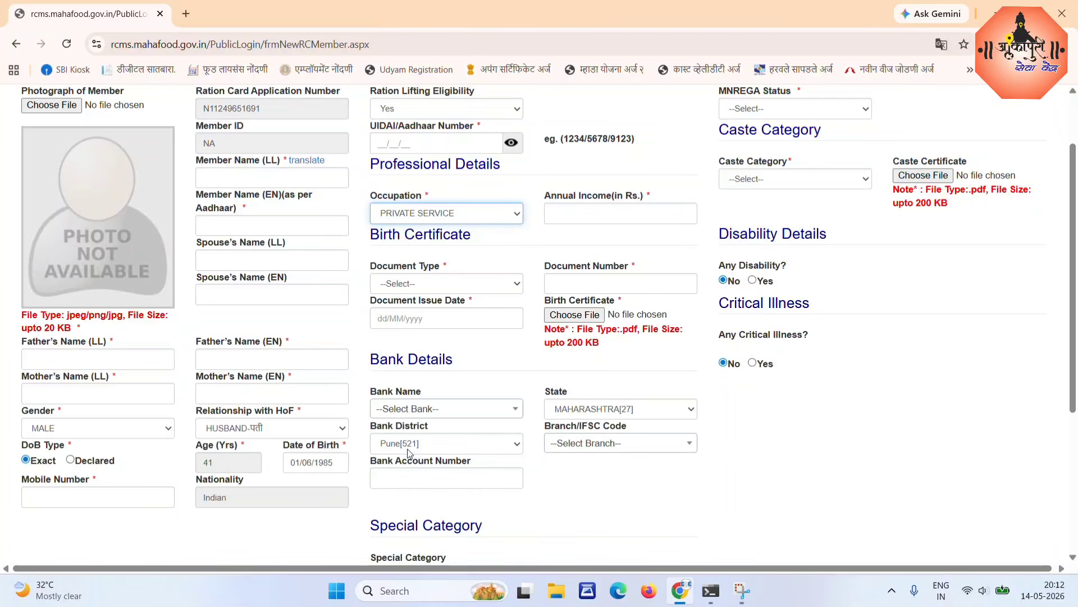
click(564, 217)
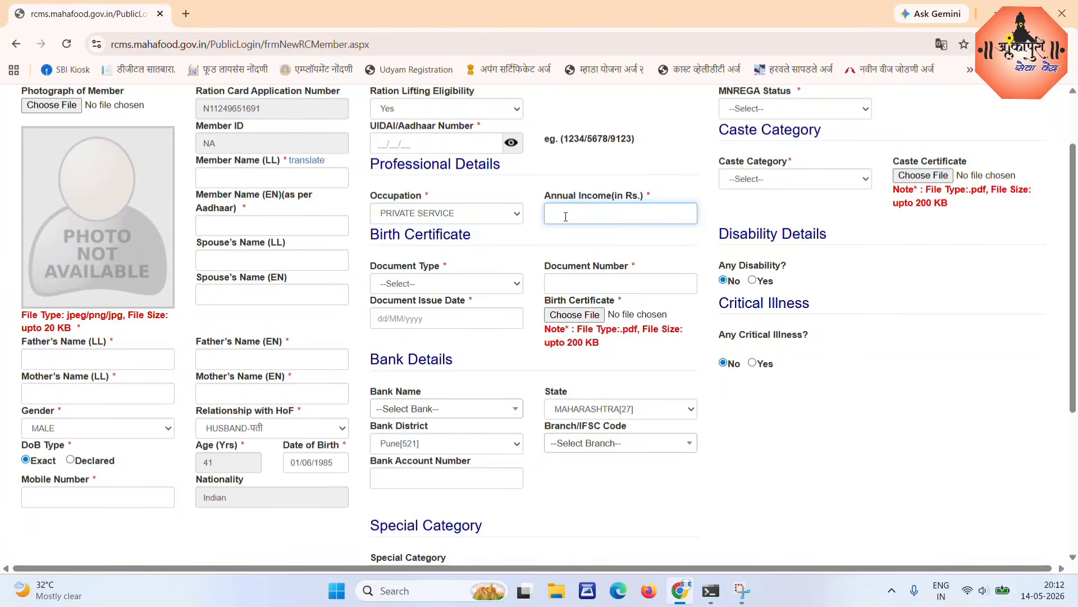
text(60000)
Set the birth proof document type to Others with issue date 01/06/1985.
click(398, 281)
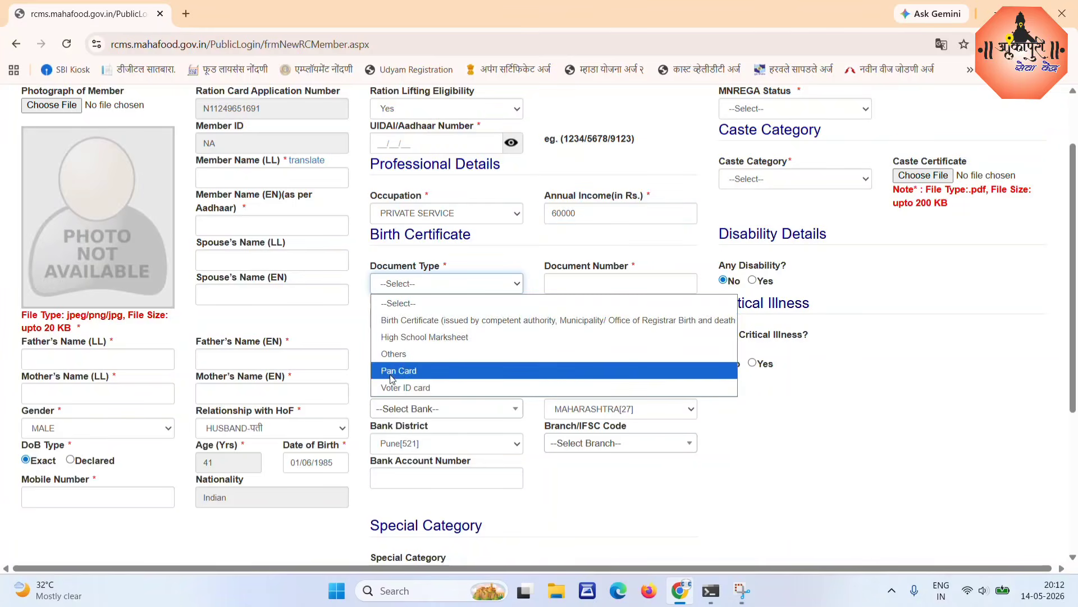
click(393, 354)
click(571, 285)
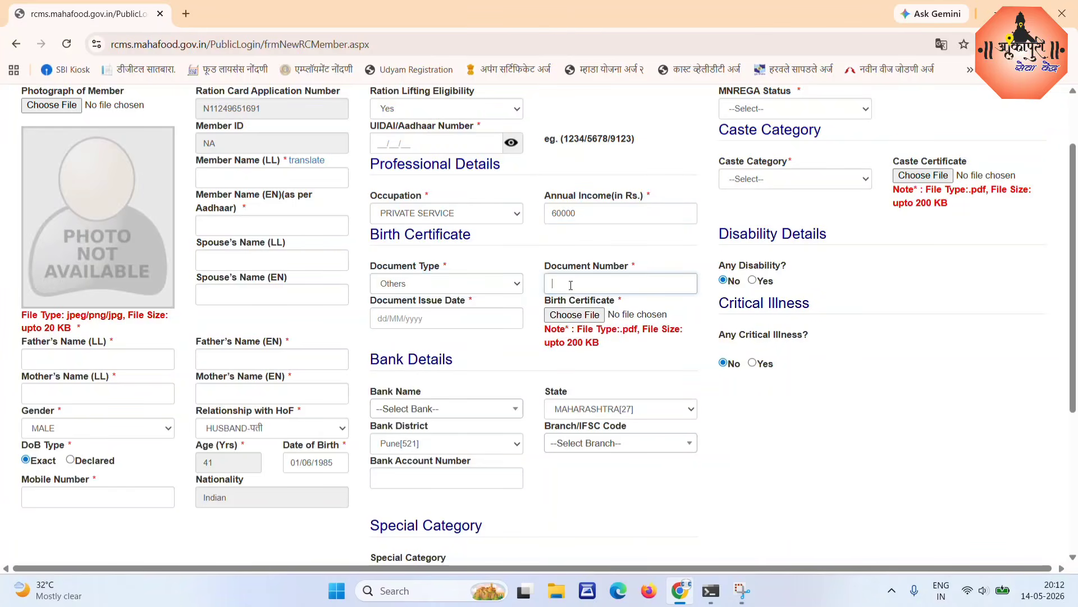
click(384, 319)
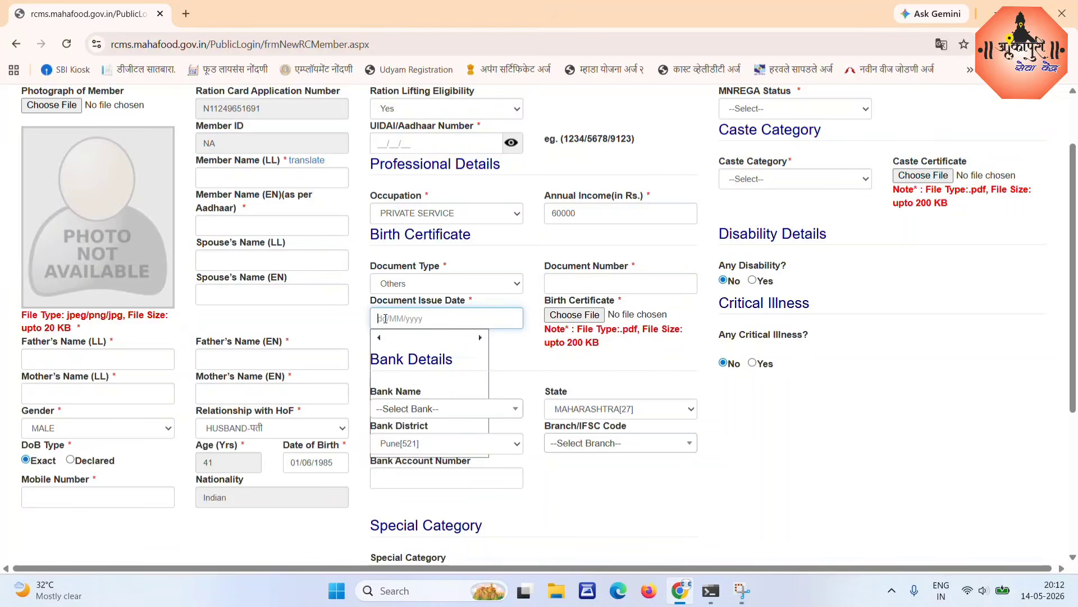
text(01/06/1985)
key(Tab)
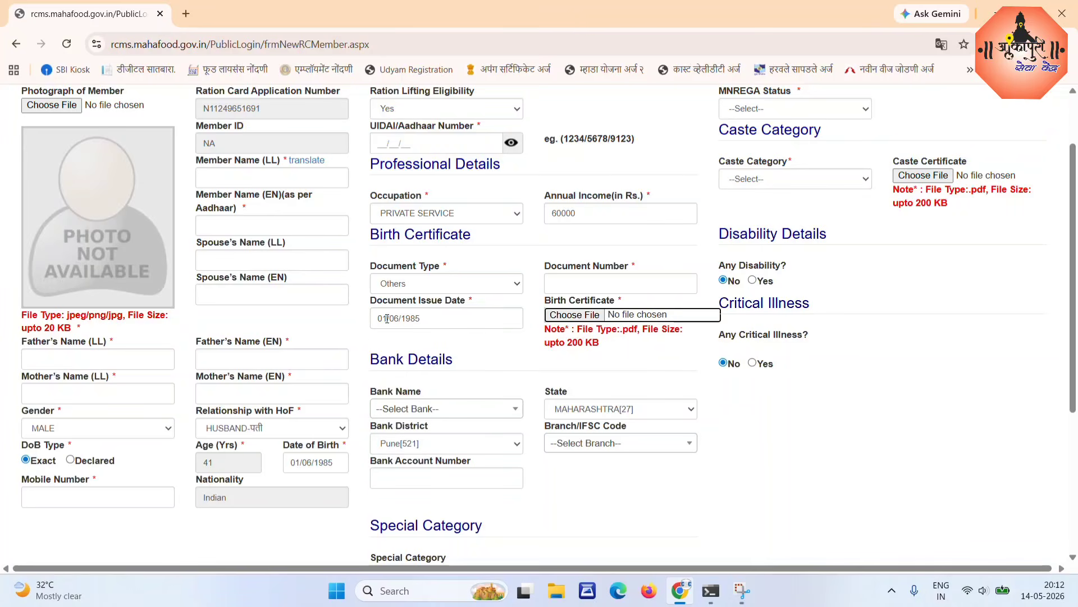
Attach the Aadhaar PDF as the member's birth certificate.
key(Return)
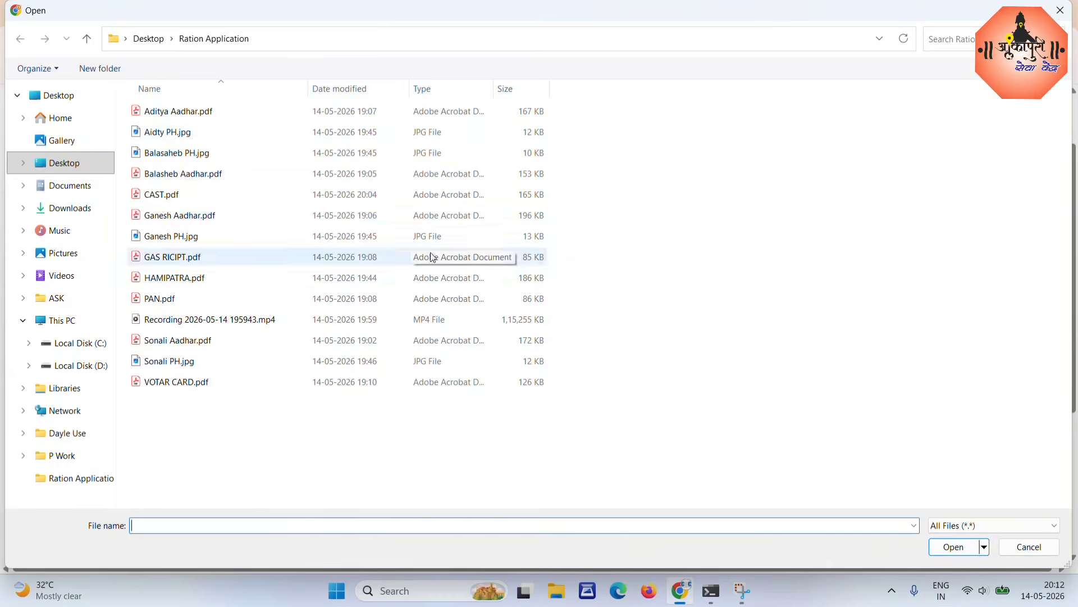
click(181, 179)
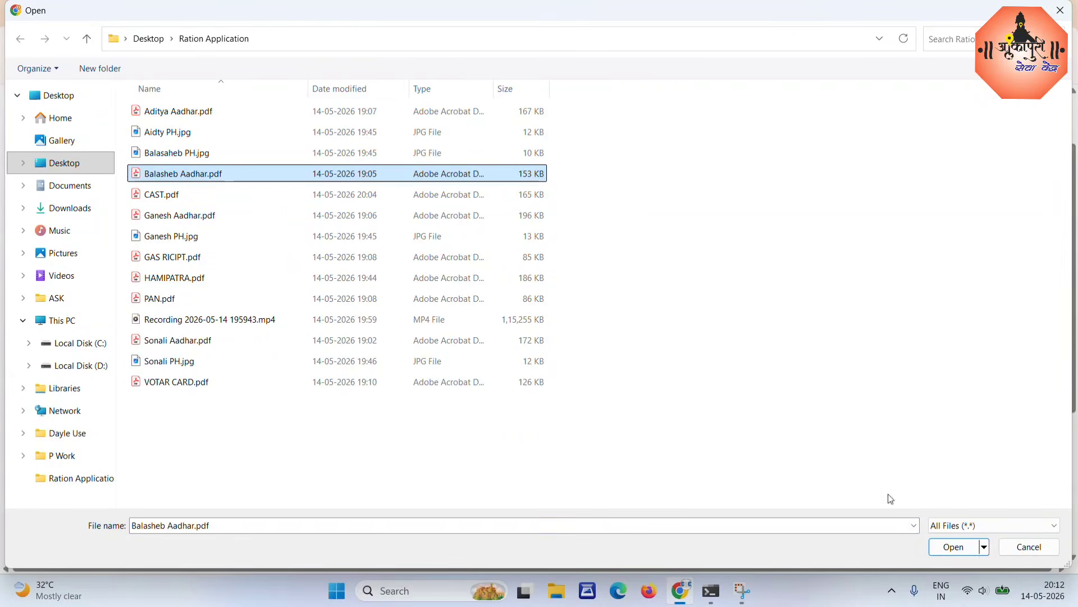
click(953, 547)
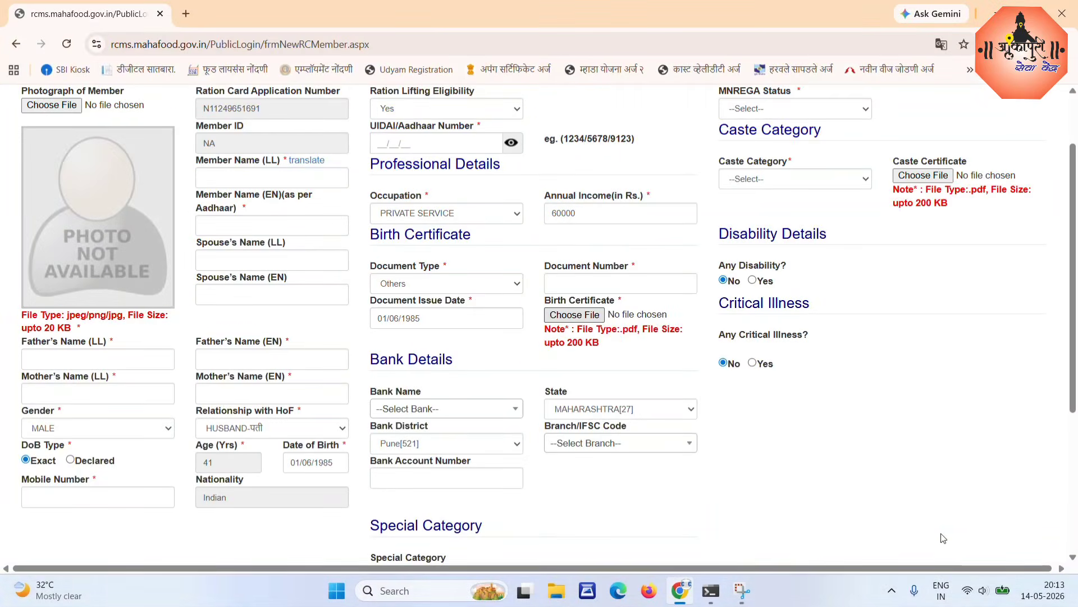
Set the MNREGA status to No and the caste category to SC.
click(797, 110)
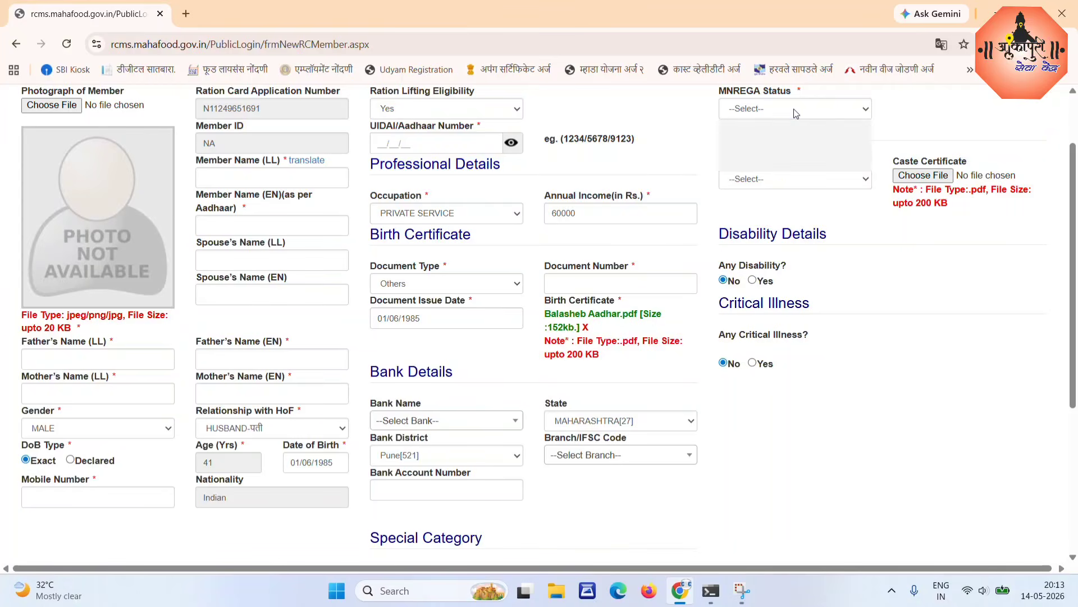
click(739, 159)
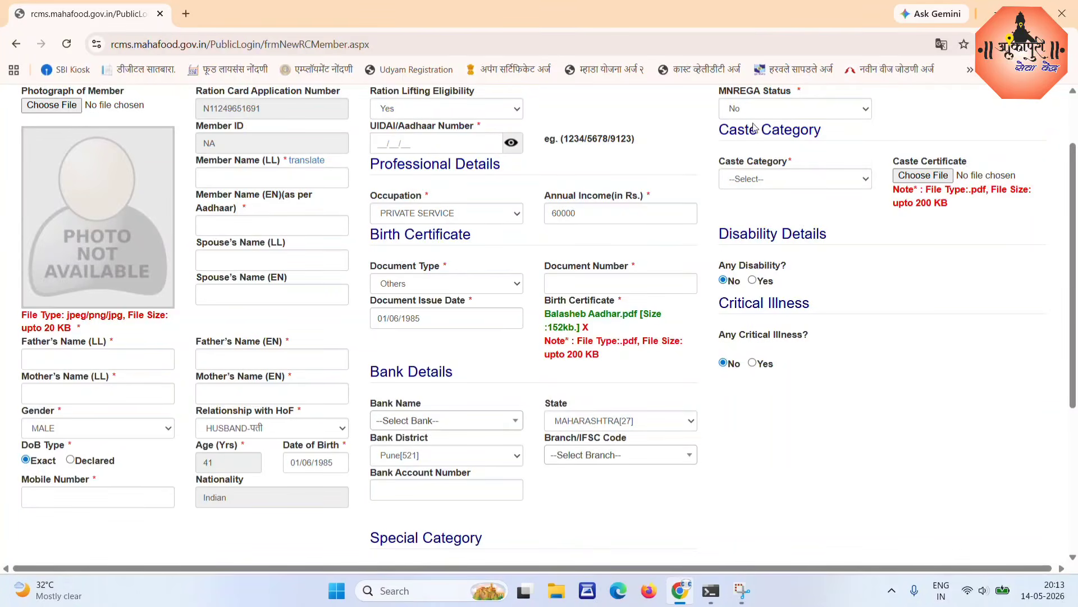
click(770, 180)
click(741, 264)
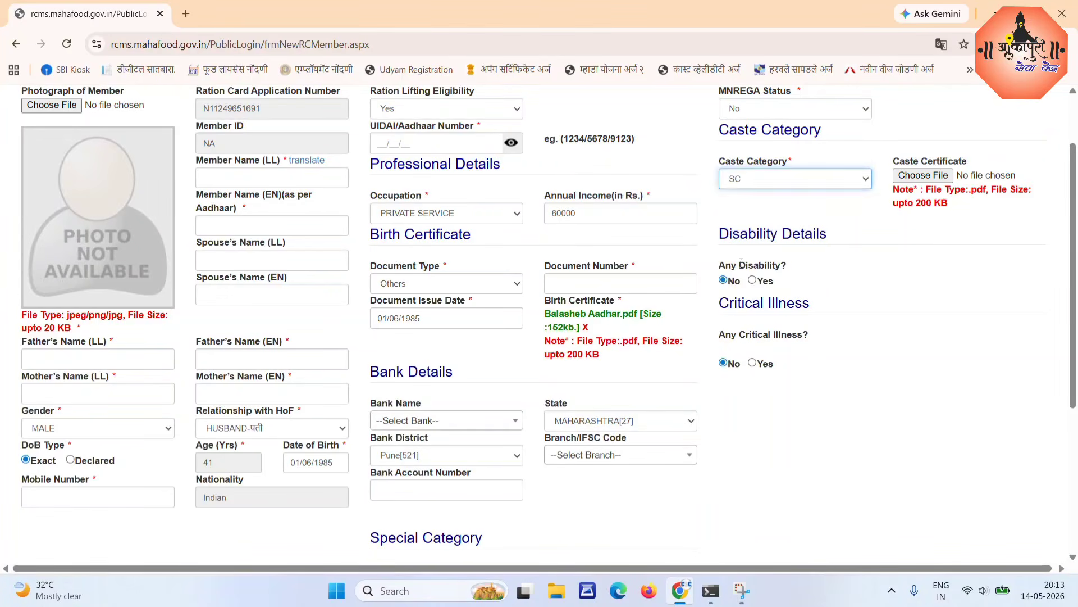
Attach CAST.pdf from the application folder as the caste certificate.
click(916, 174)
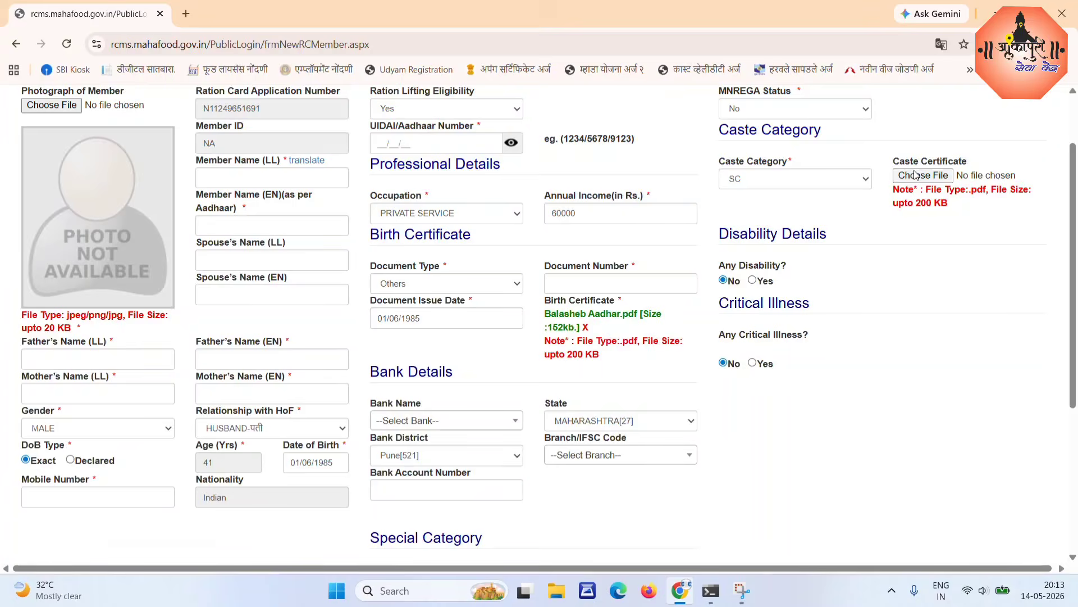
click(169, 194)
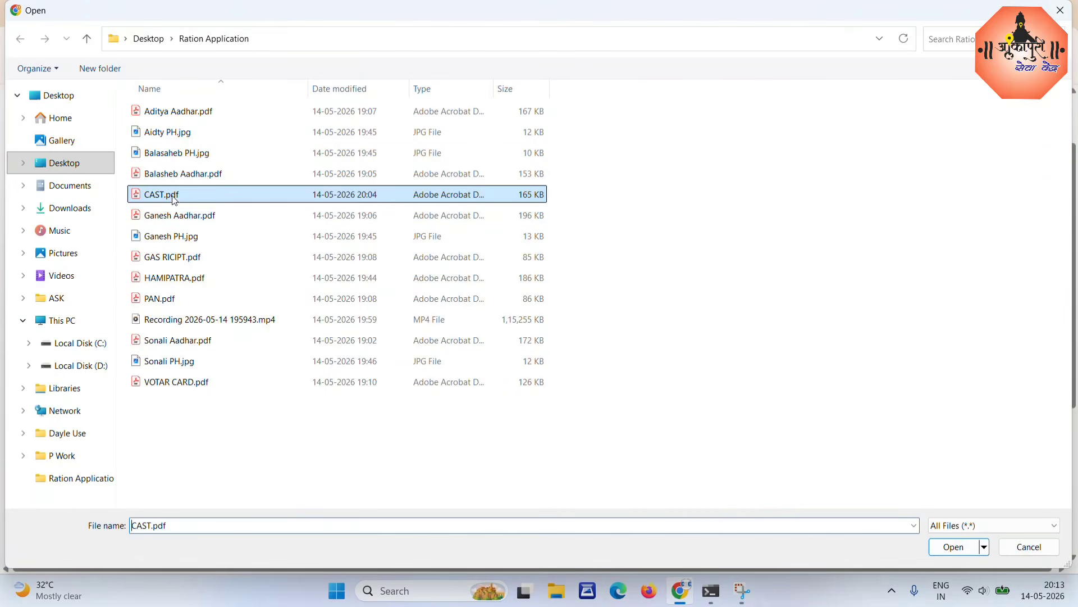
click(954, 546)
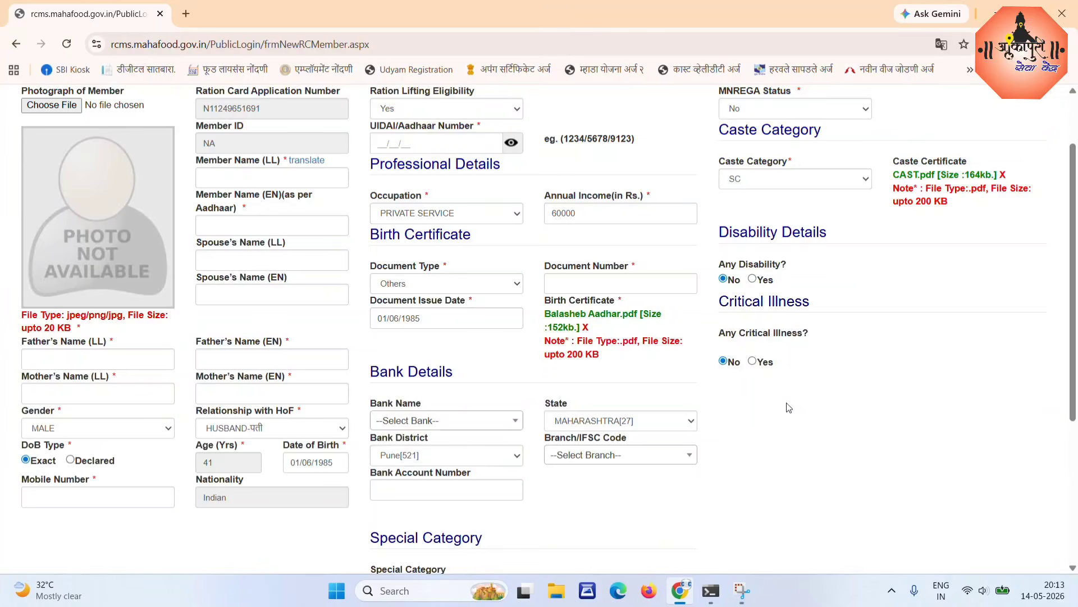
Choose NO SPECIAL CATEGORY, accept the Aadhaar consent and truthfulness declarations, and save the second member.
drag(1073, 225, 1077, 385)
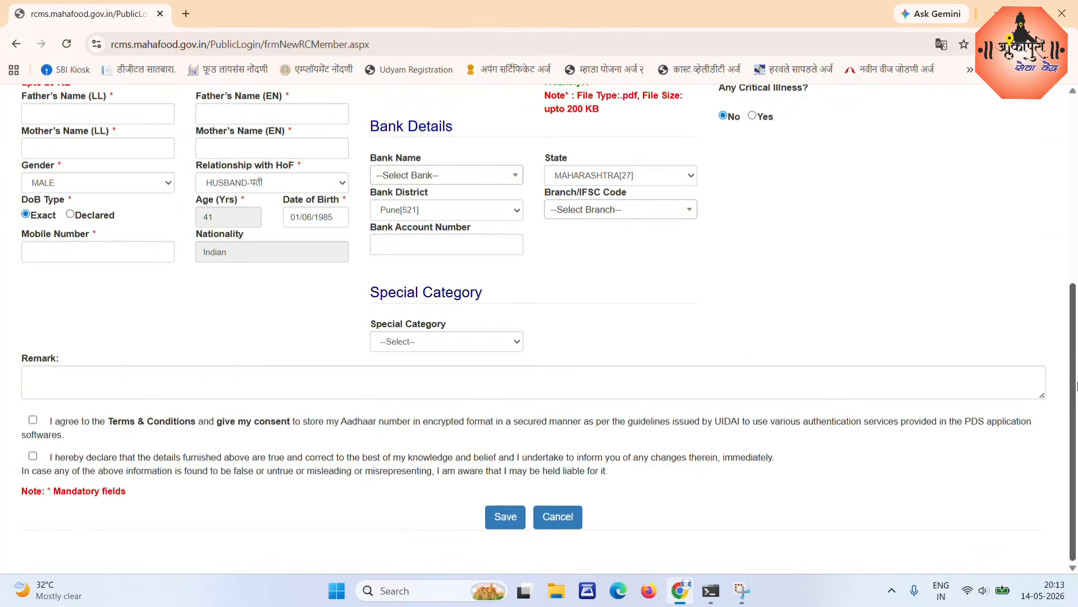
click(446, 340)
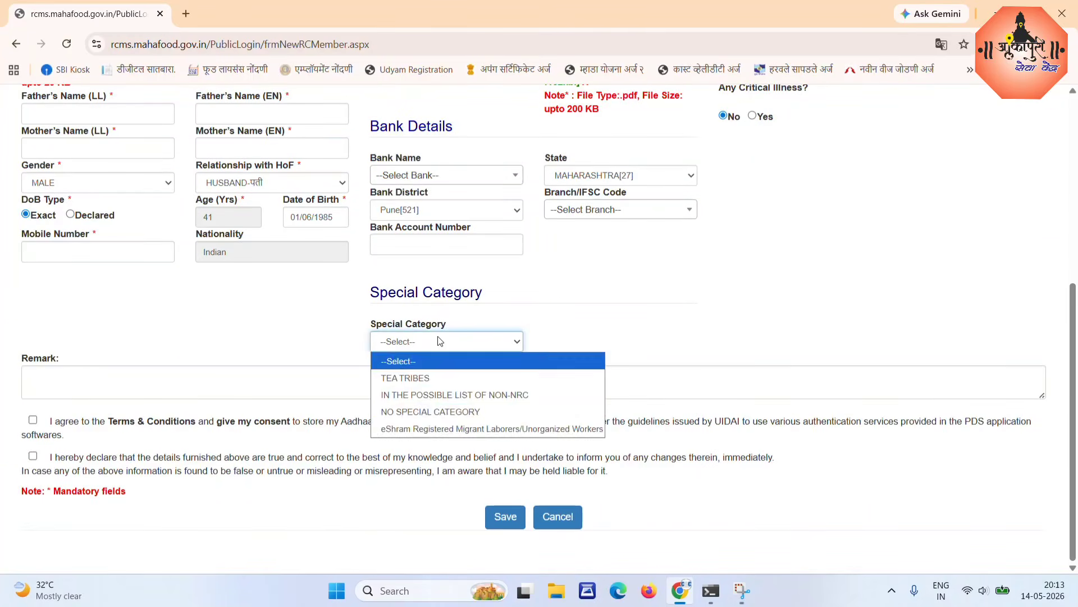
click(405, 416)
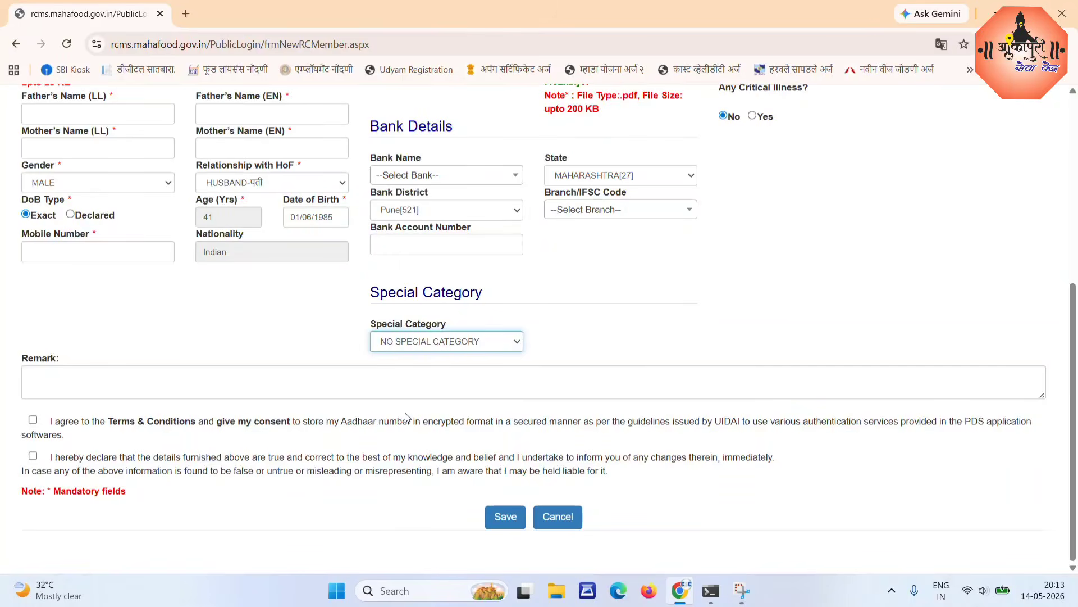
click(33, 420)
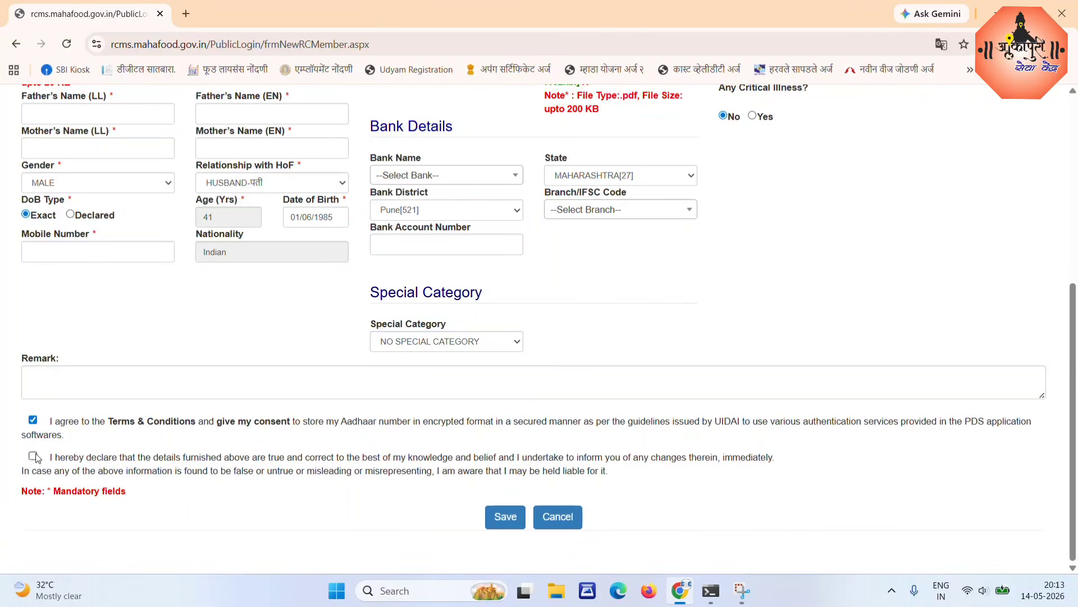
click(34, 456)
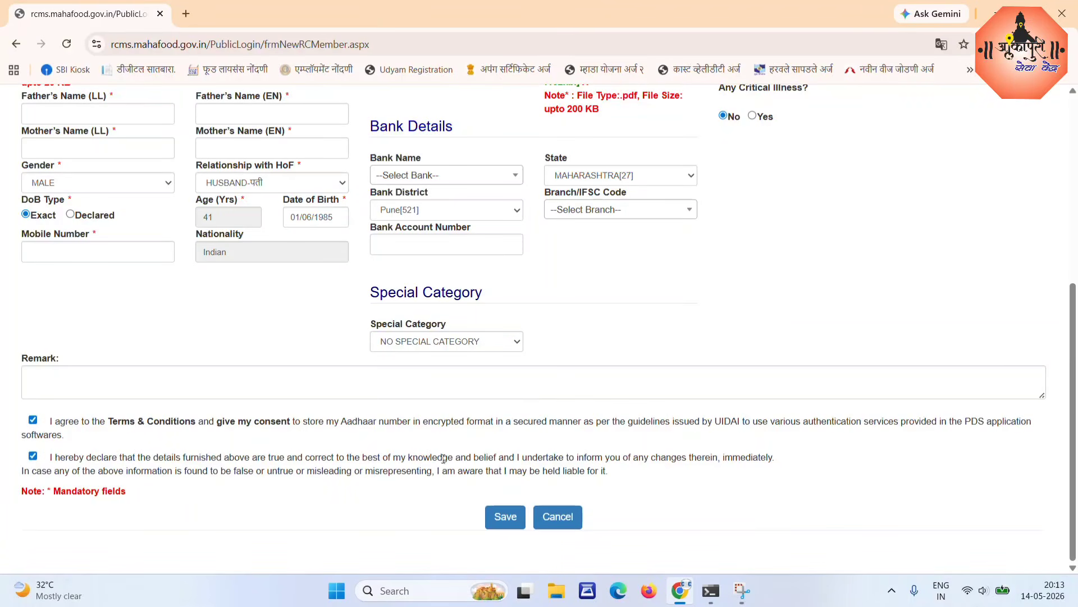
click(505, 520)
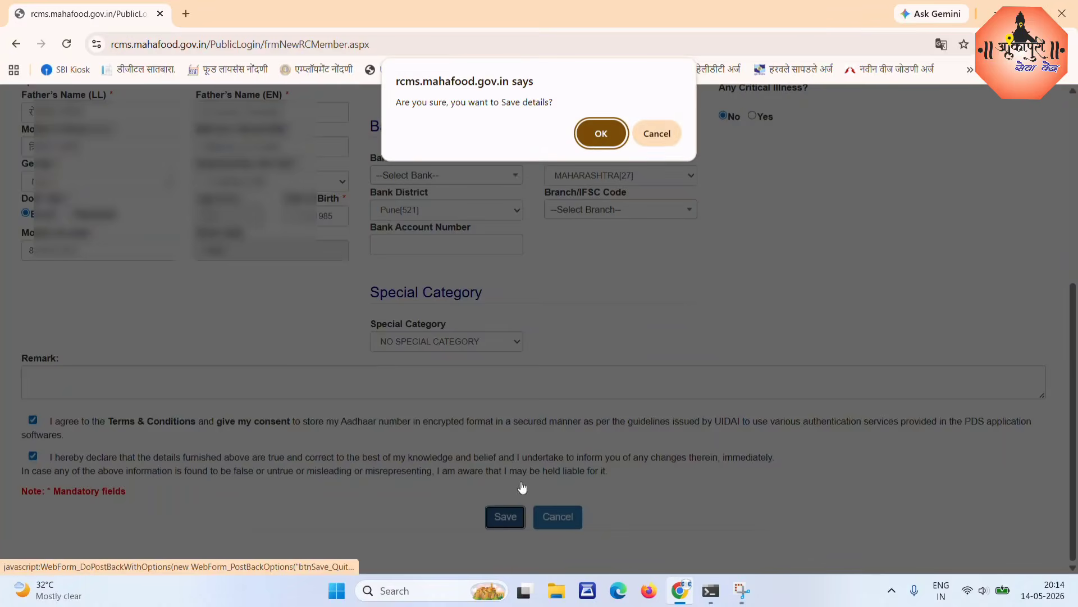
click(602, 134)
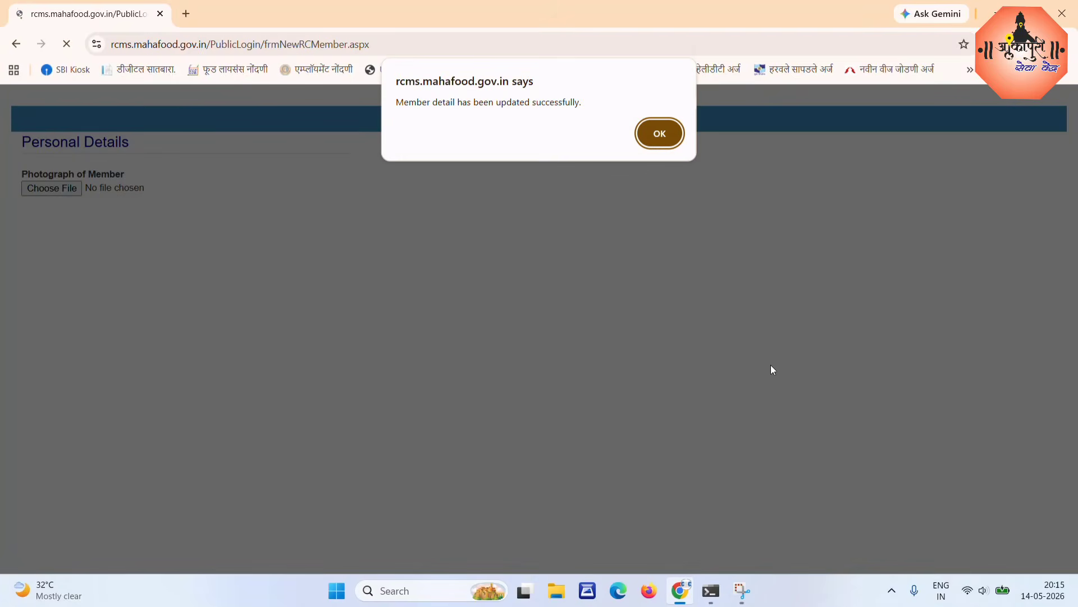
Acknowledge the success alert and start a new member form for a third family member.
click(666, 135)
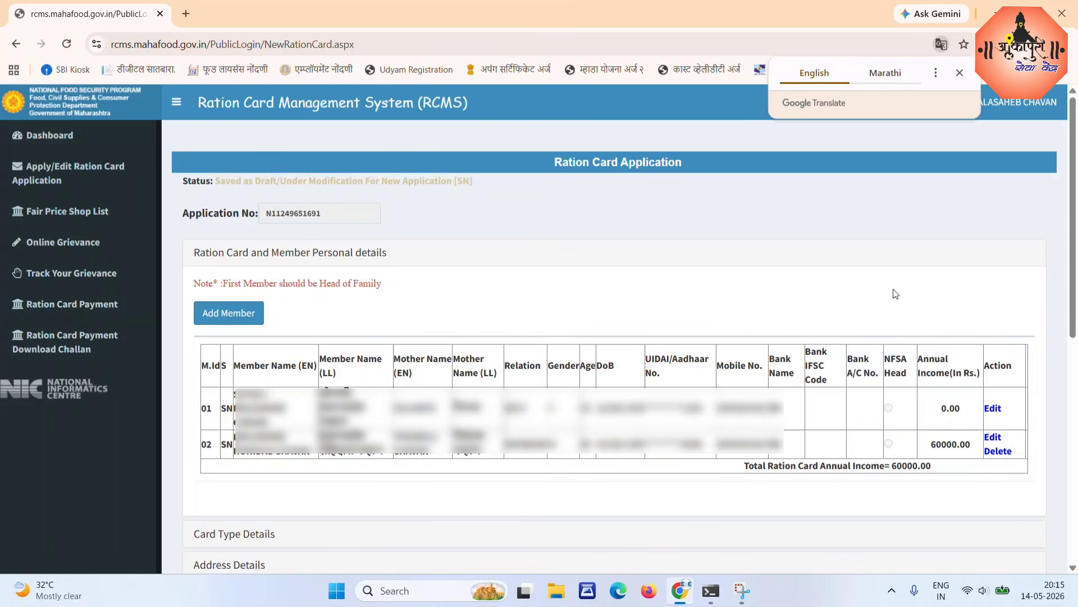
click(229, 314)
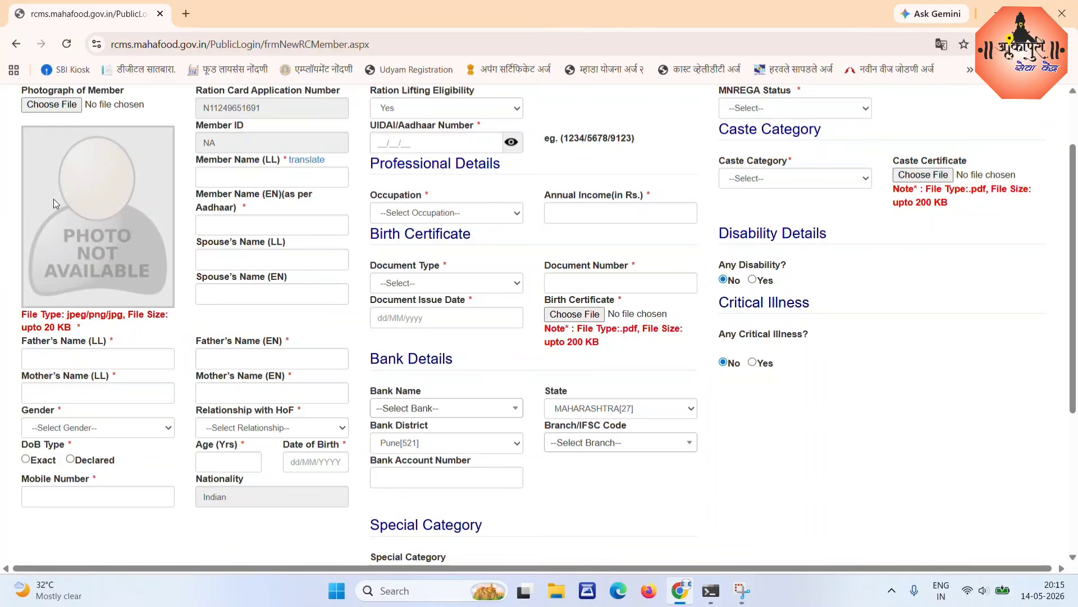
Set the third member's gender to MALE and relationship with head of family to SON-पुत्र.
click(48, 361)
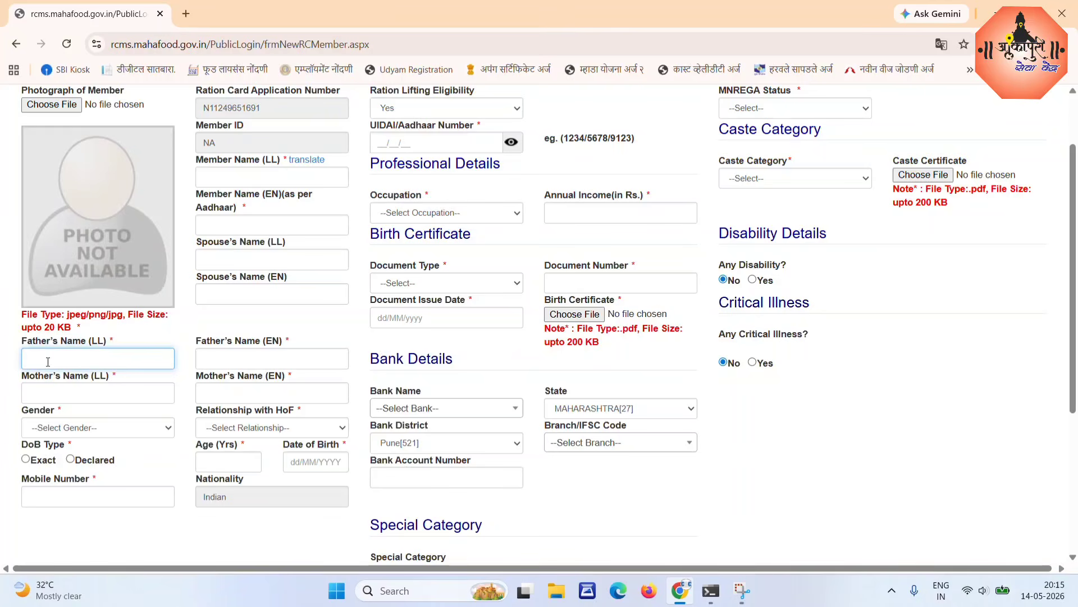
click(56, 393)
click(226, 358)
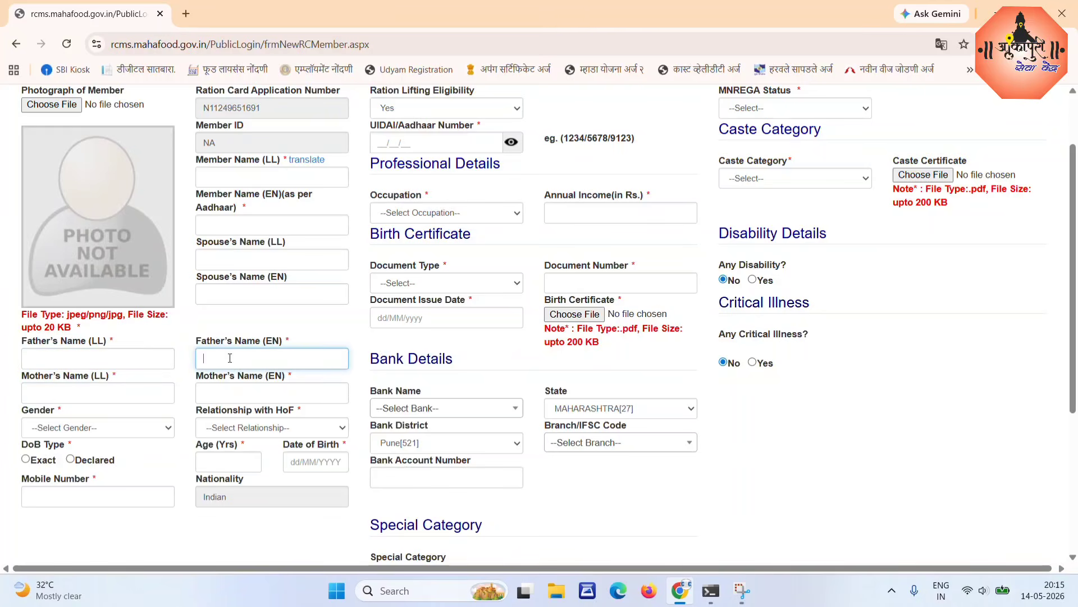
click(232, 388)
click(64, 428)
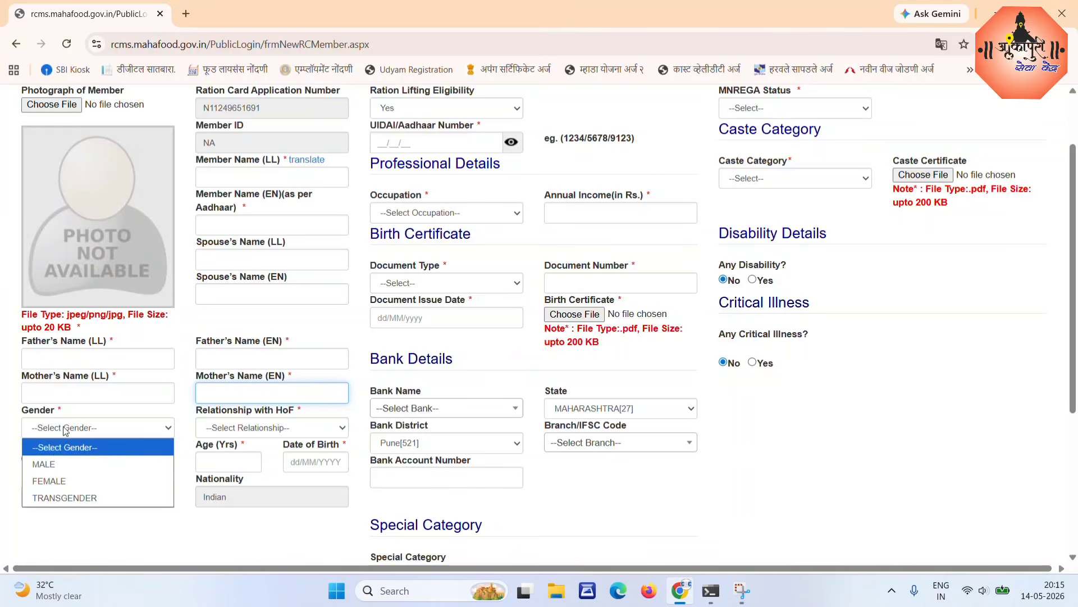
click(54, 464)
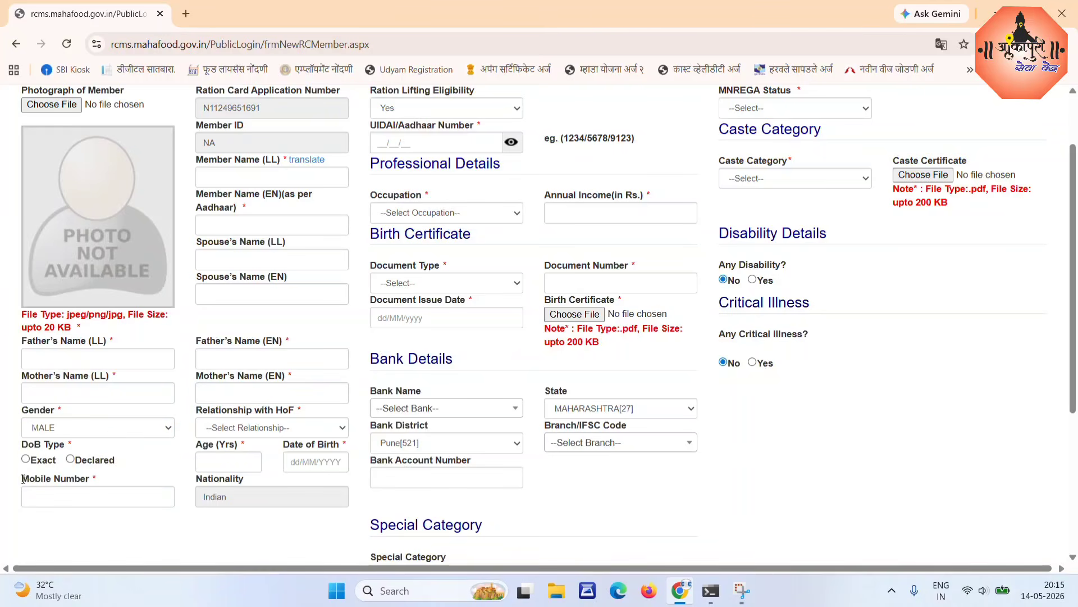
click(242, 432)
scroll(252, 337, down, 3)
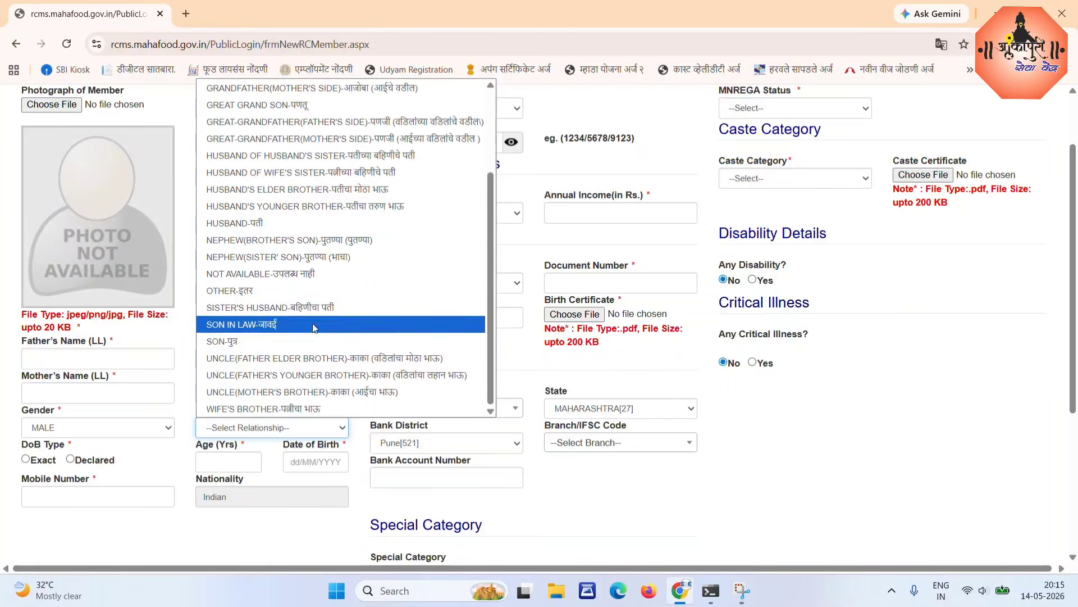
click(252, 342)
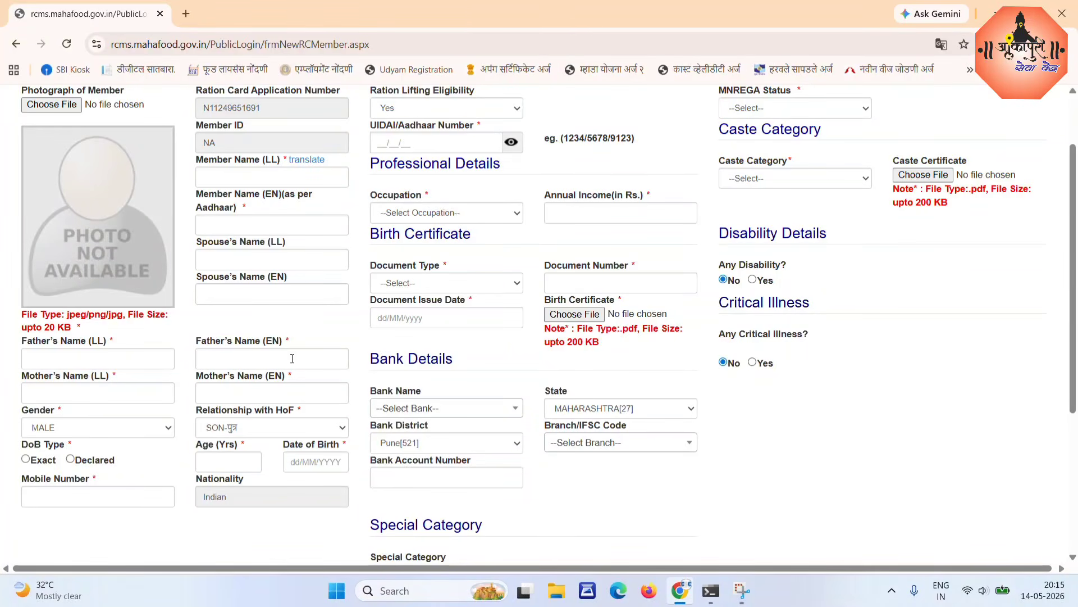
Mark the date of birth as exact and enter 21/12/2012, giving age 13.
click(26, 459)
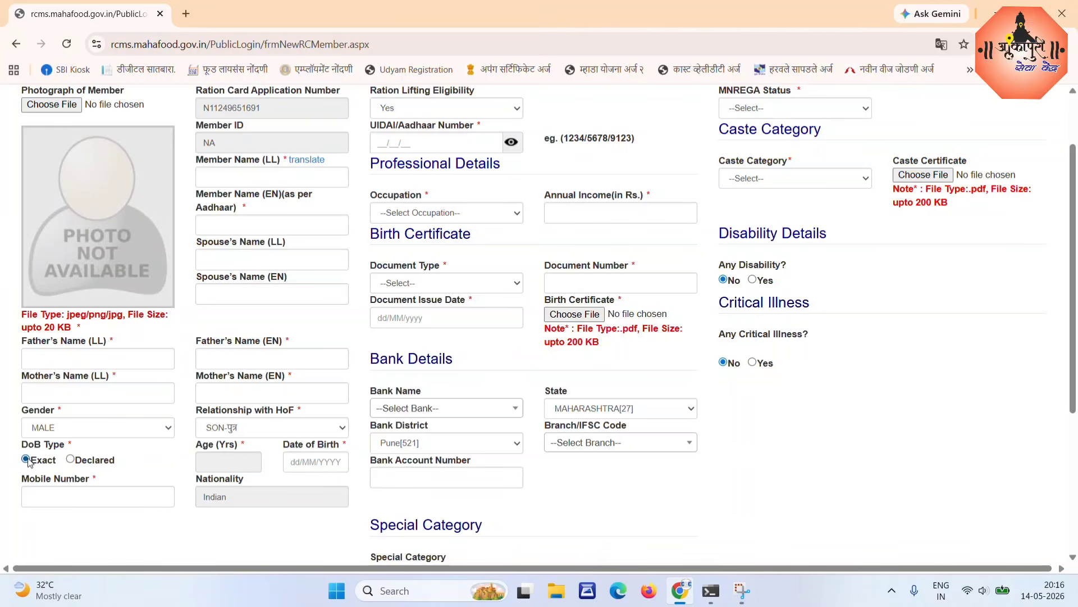
click(55, 499)
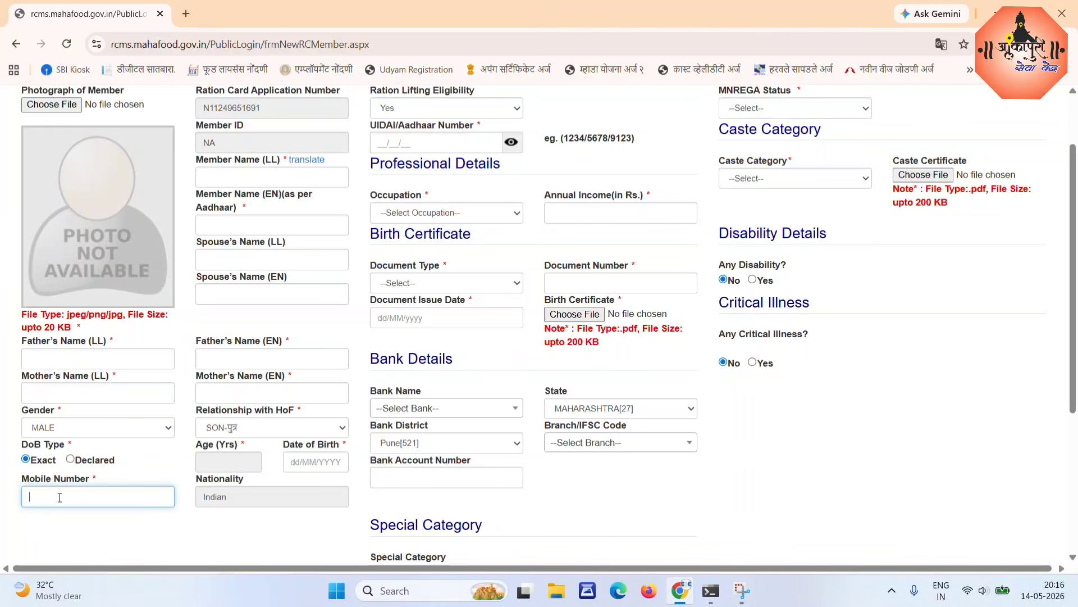
click(293, 462)
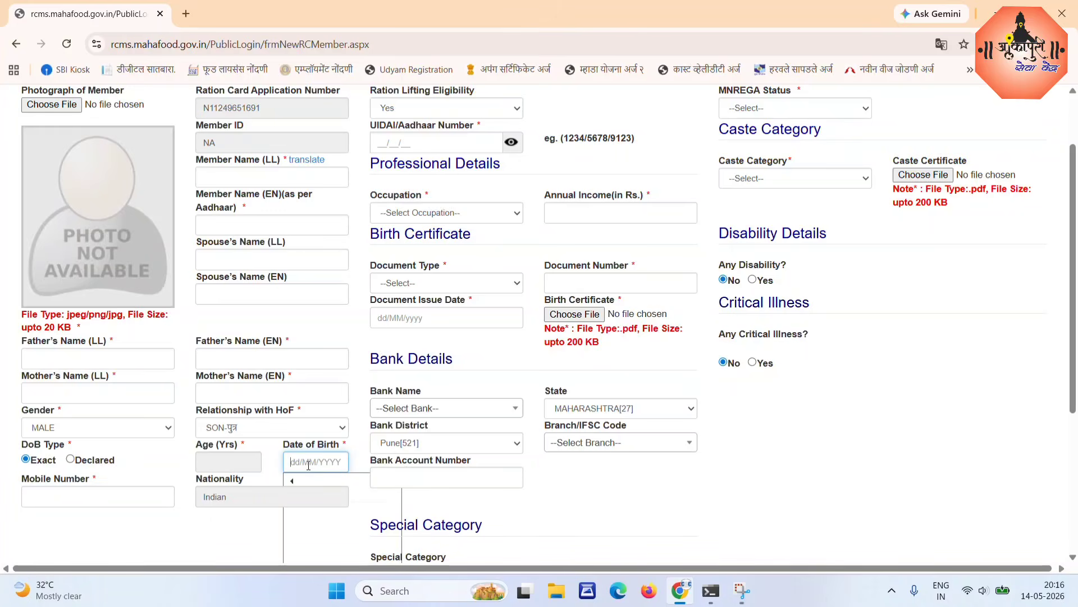
key(Tab)
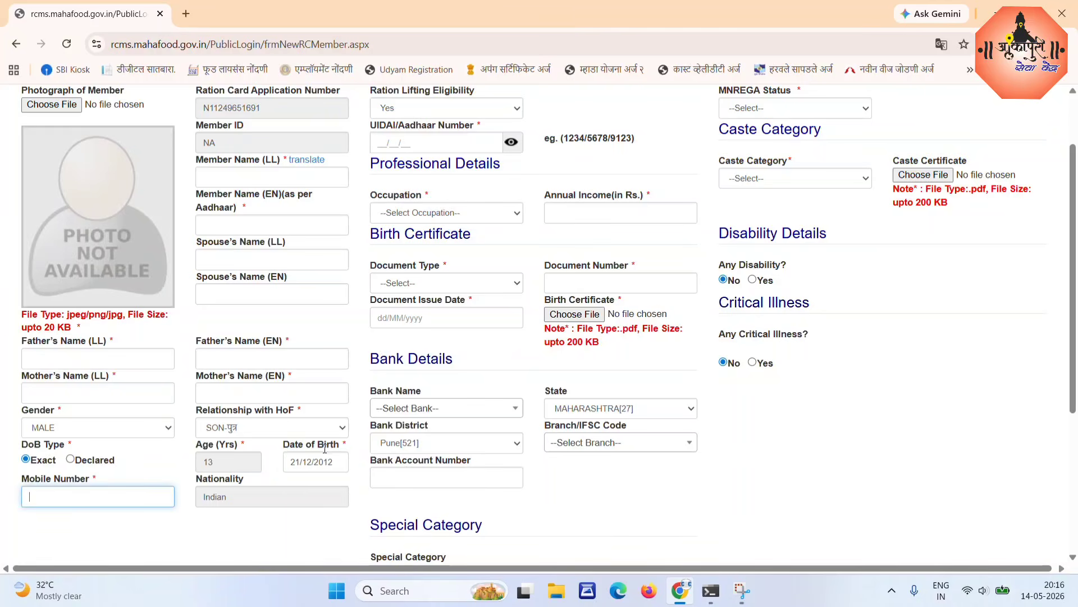
Go through the member's and spouse's name fields and the Aadhaar number field.
click(238, 176)
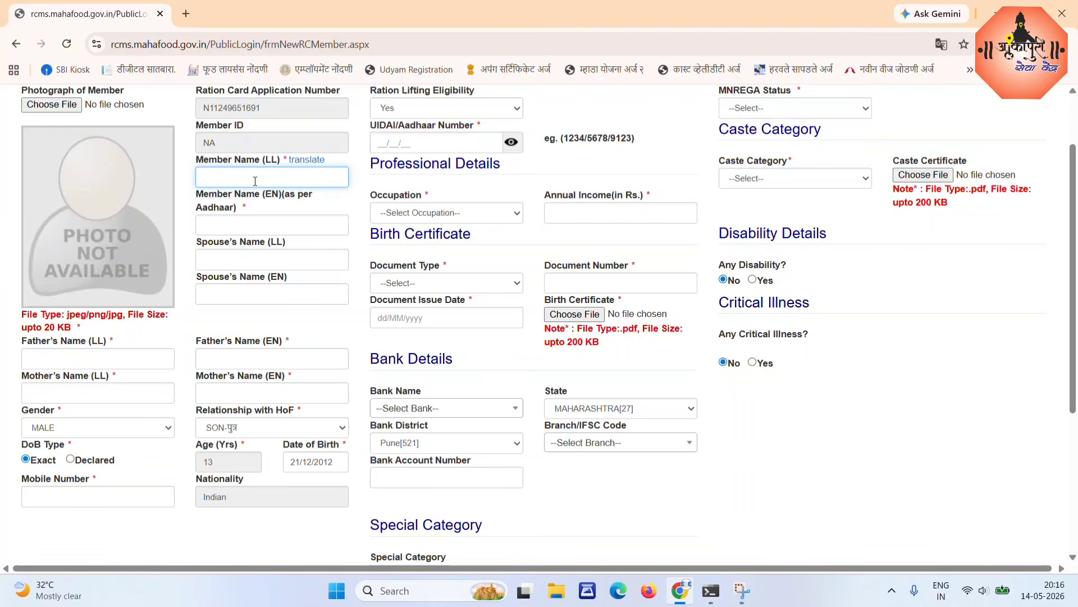
click(231, 227)
click(217, 262)
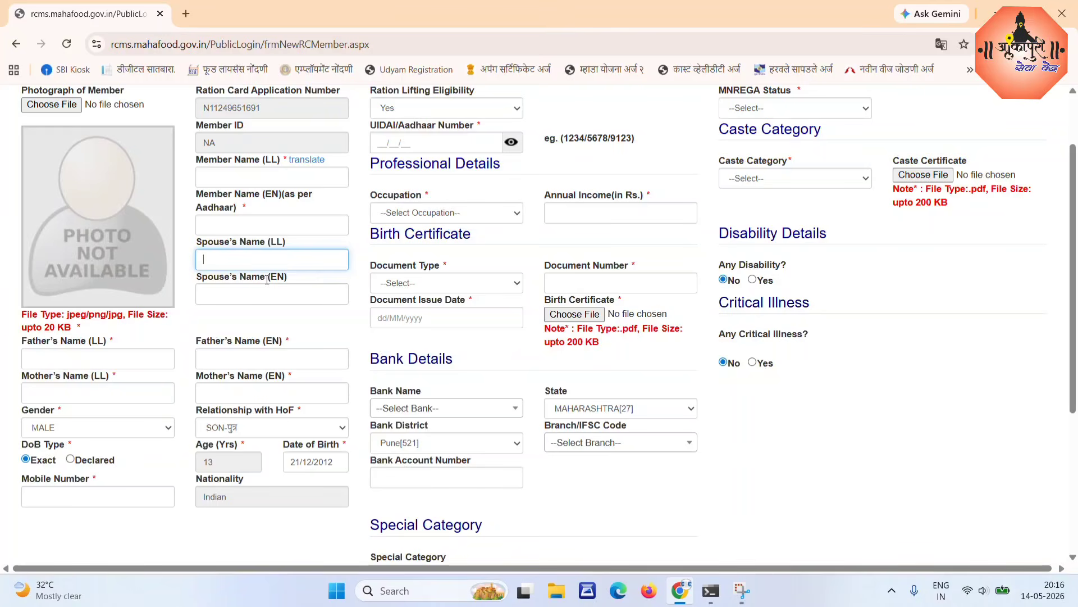
click(228, 288)
click(228, 253)
click(378, 144)
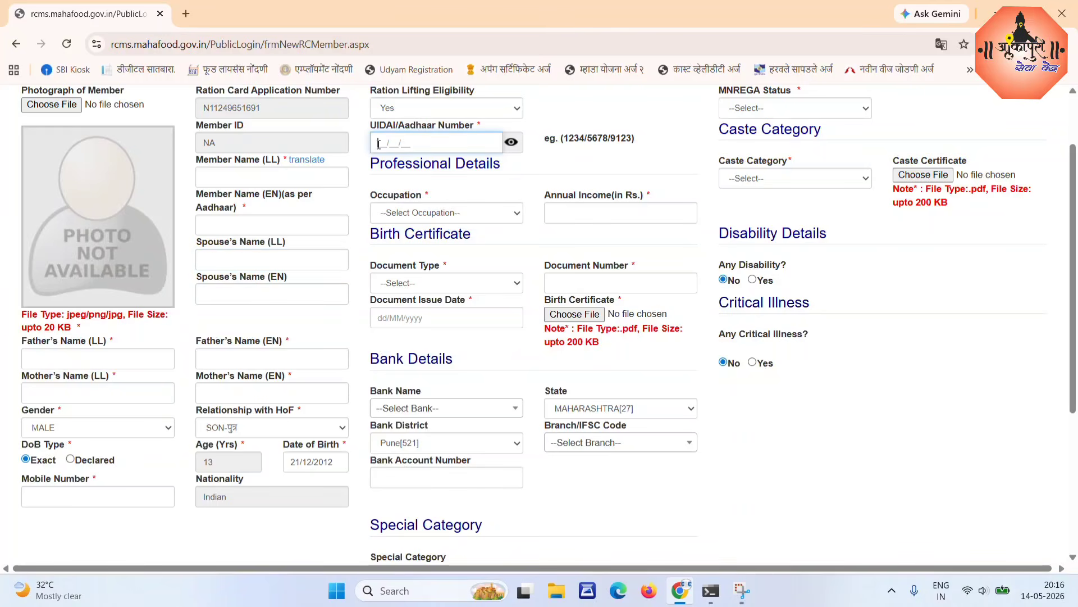
Set the third member's occupation to OTHER with annual income 00.
click(424, 213)
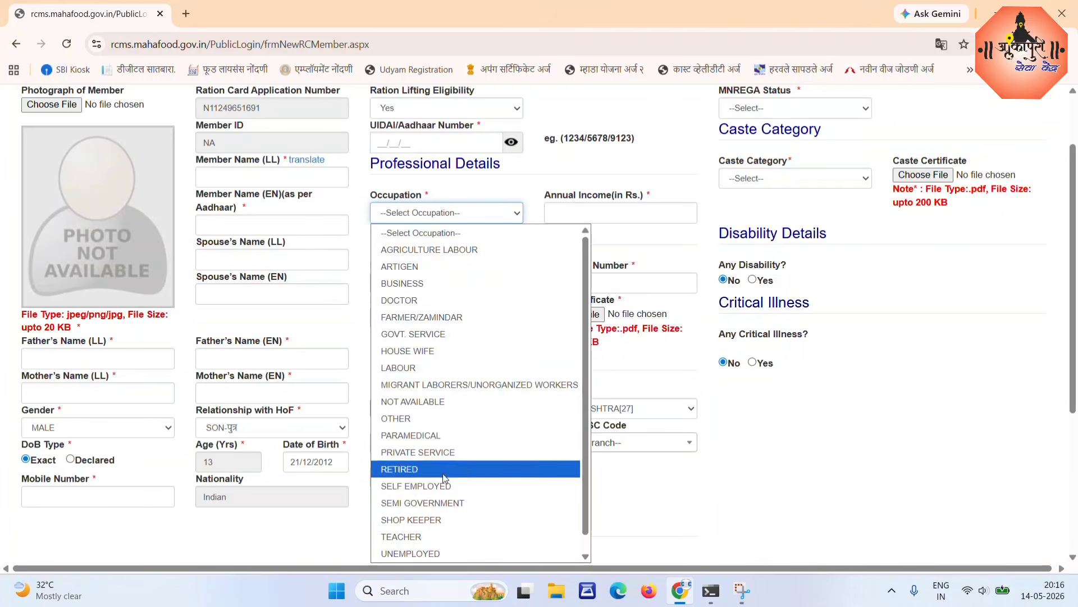
scroll(421, 427, down, 1)
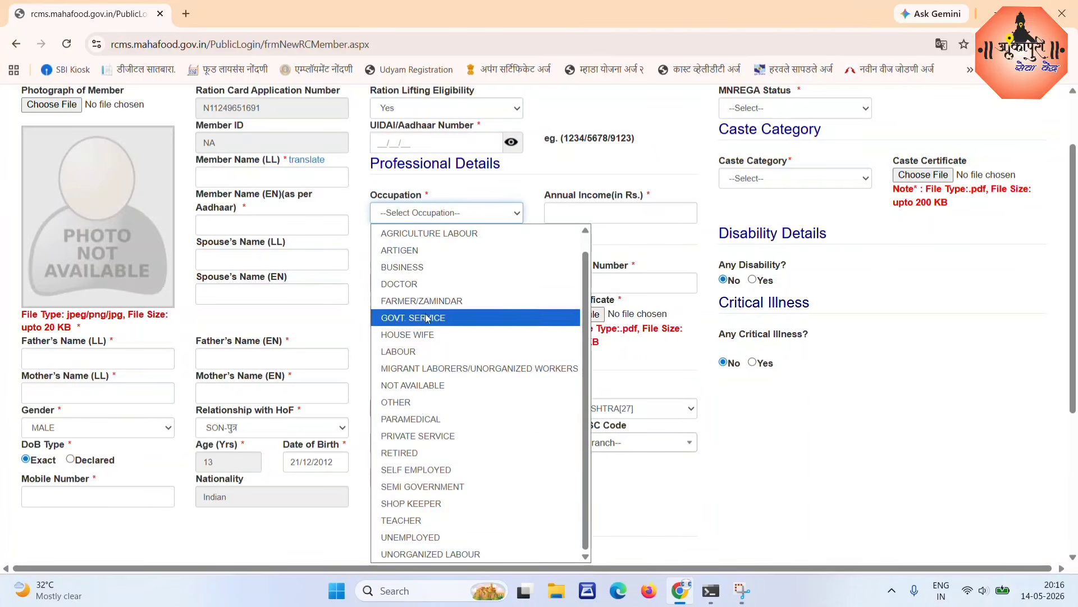
click(393, 402)
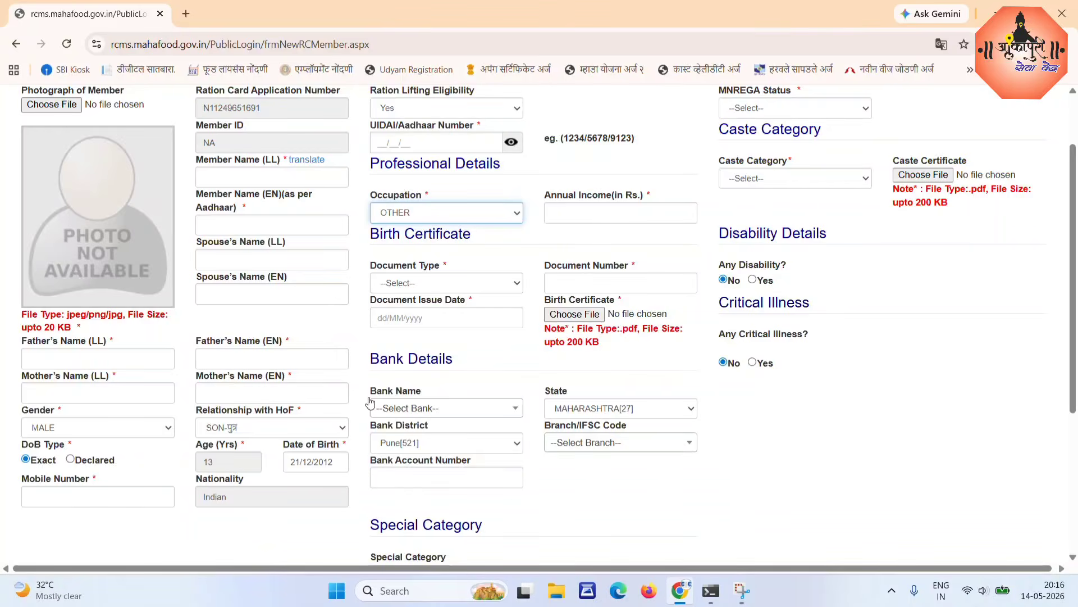
click(570, 212)
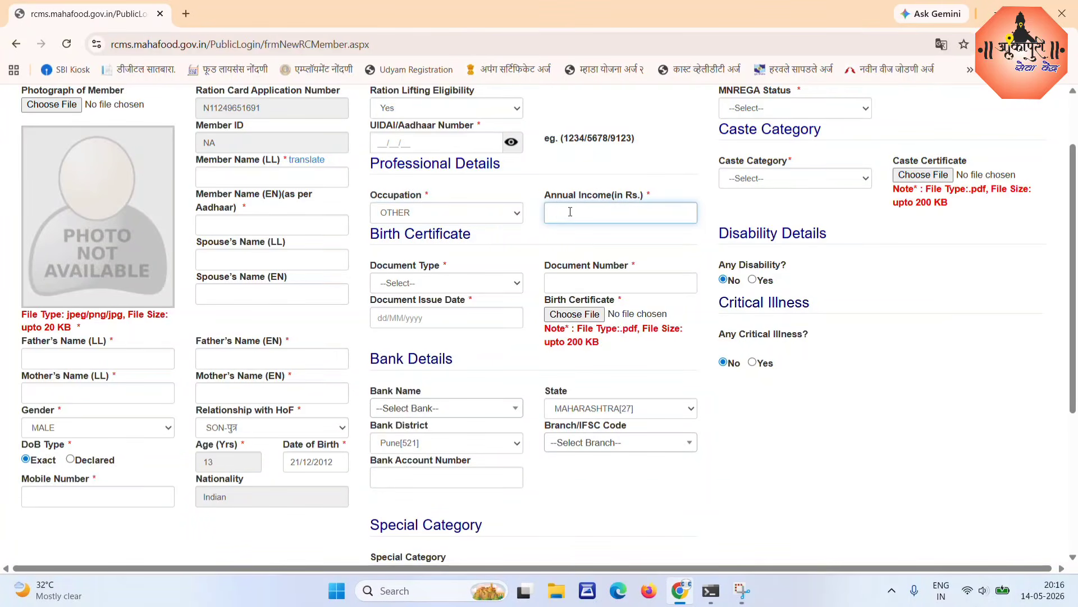
Set the birth document type Others issued 21/12/2012 and MNREGA status No.
click(407, 286)
click(396, 353)
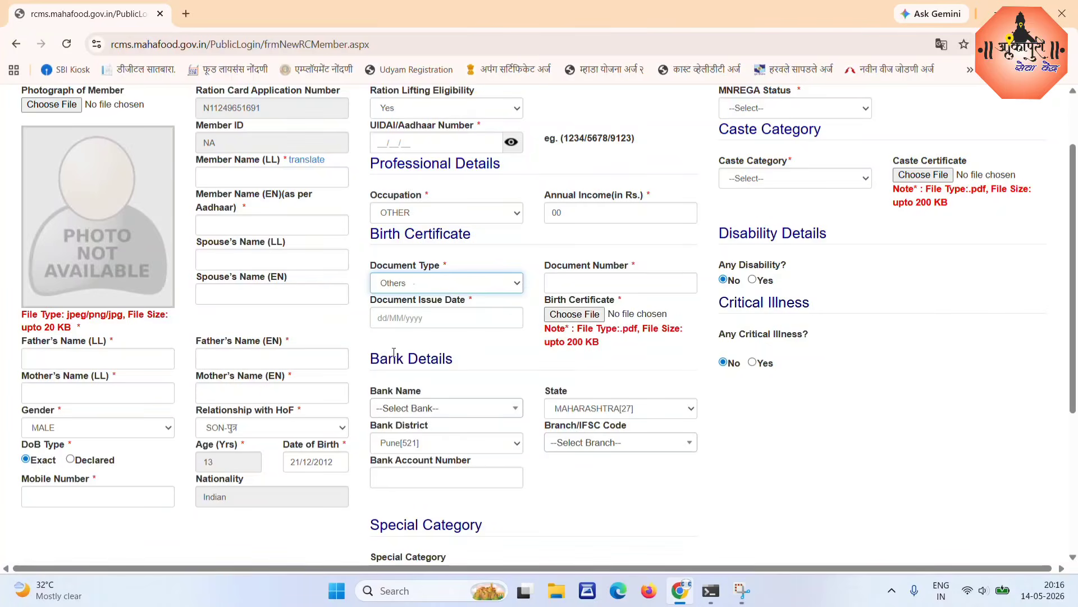
click(583, 283)
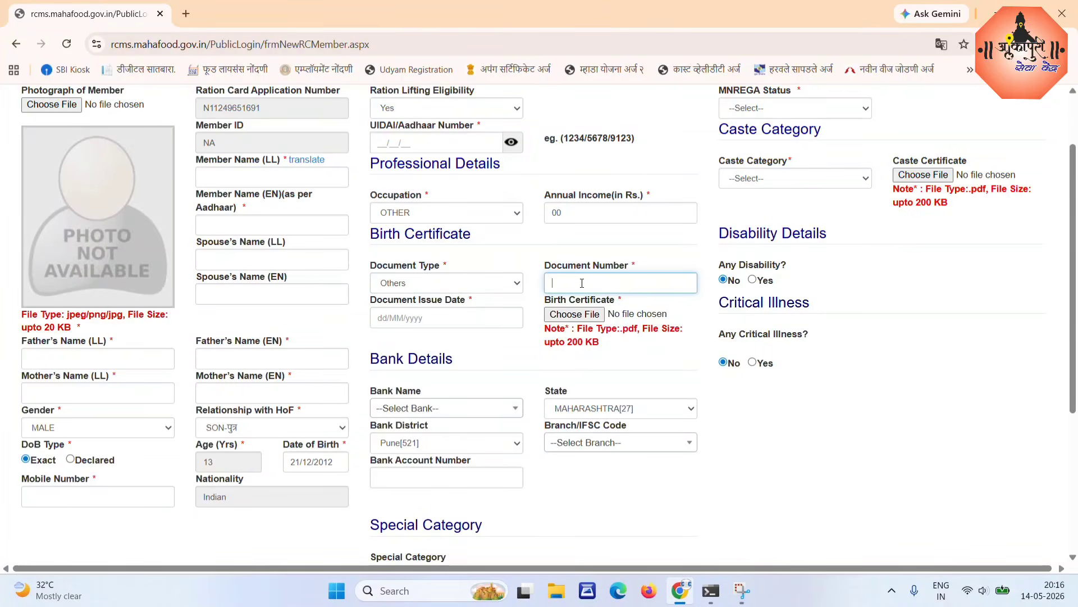
click(383, 318)
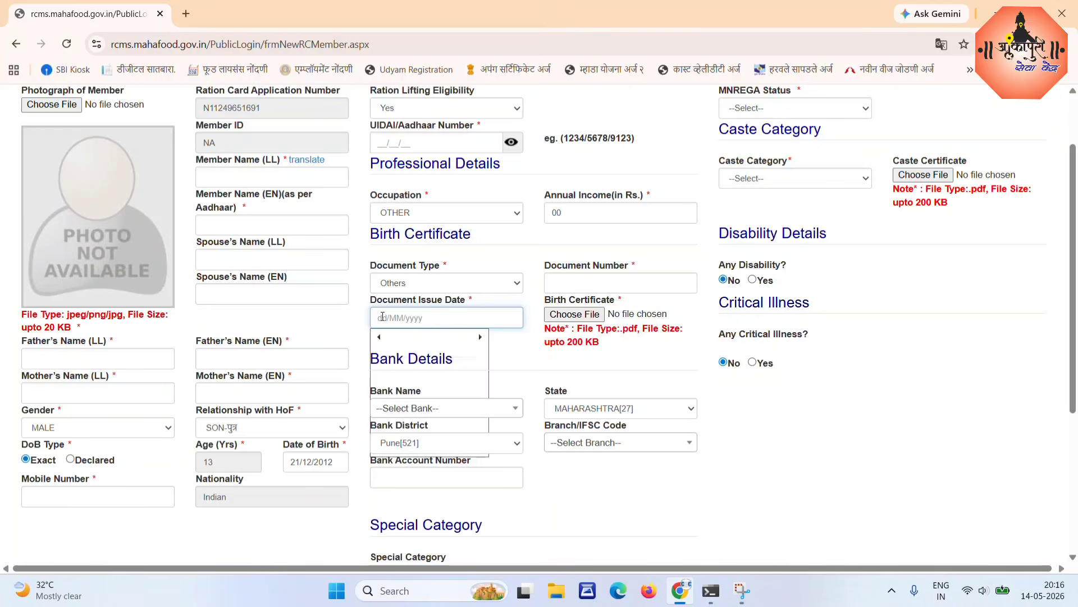
text(21/12/2012)
key(Tab)
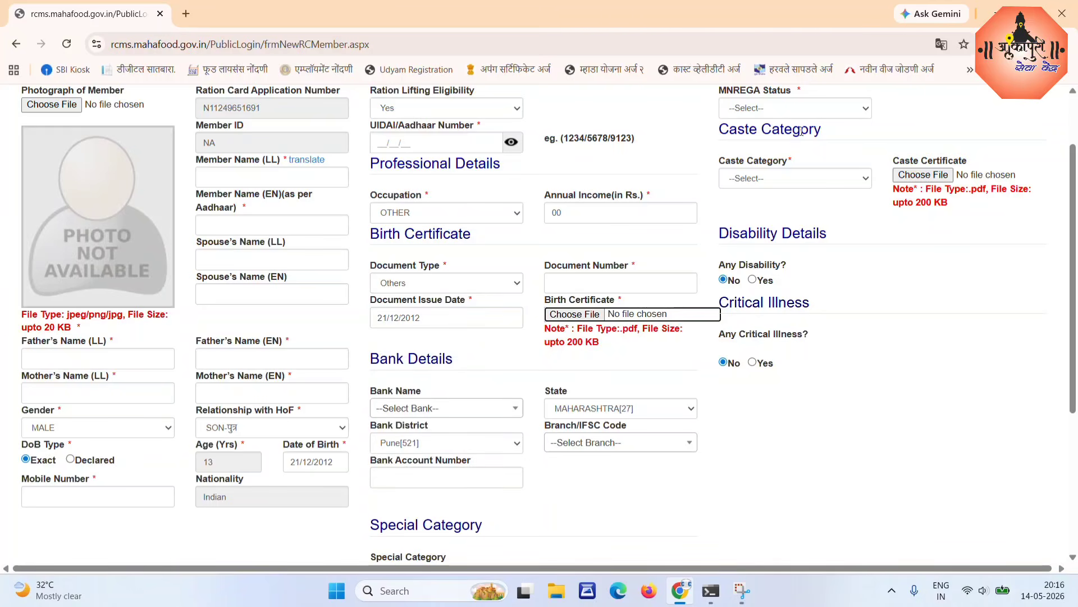
click(795, 109)
click(759, 160)
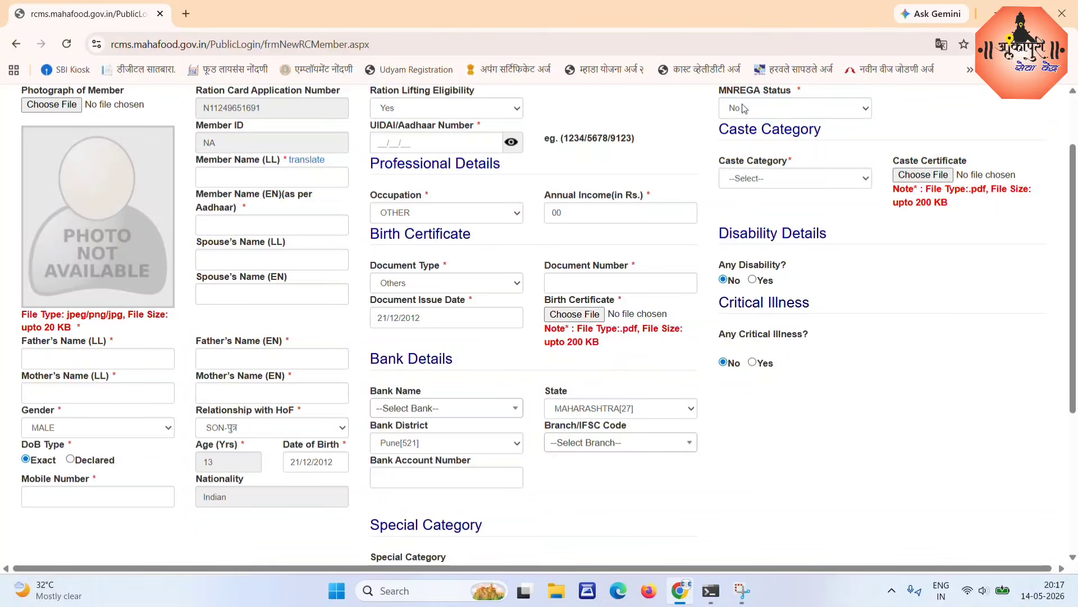
Set the caste category to SC and attach CAST.pdf as the caste certificate.
click(769, 178)
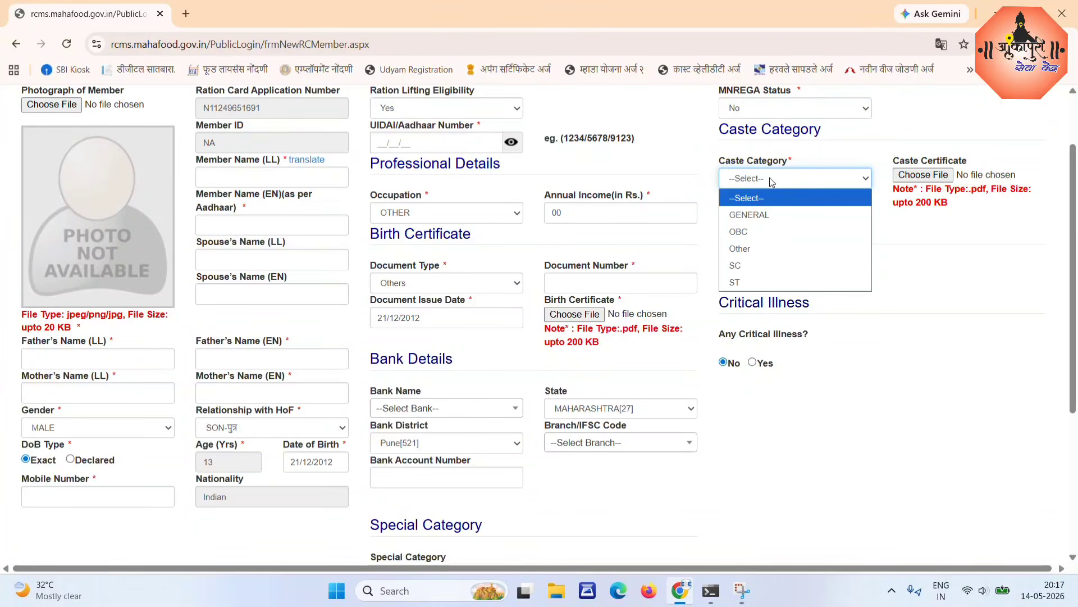
click(753, 265)
click(910, 175)
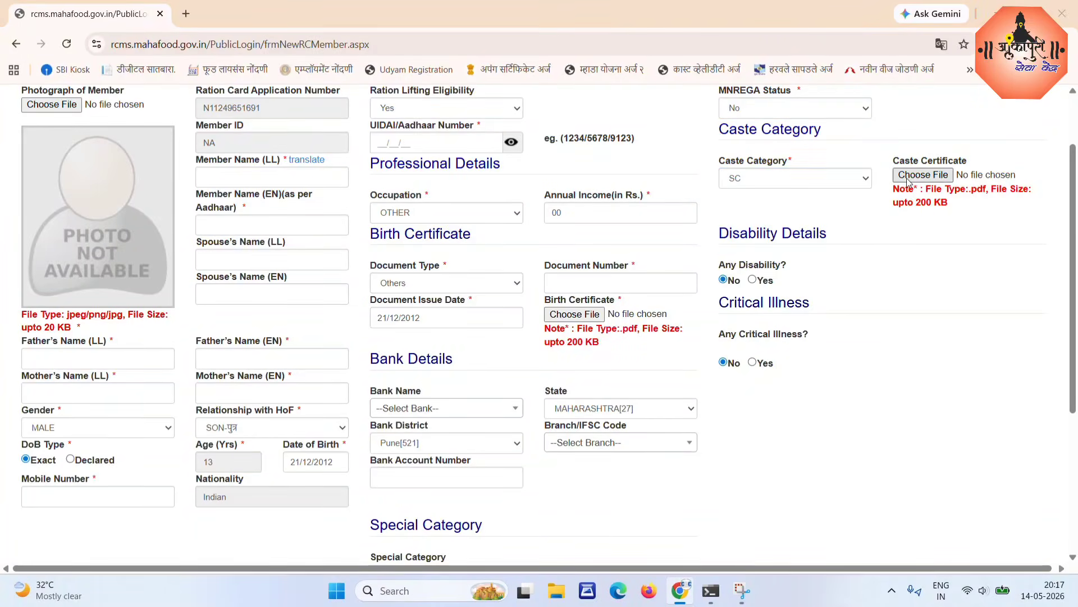
click(172, 196)
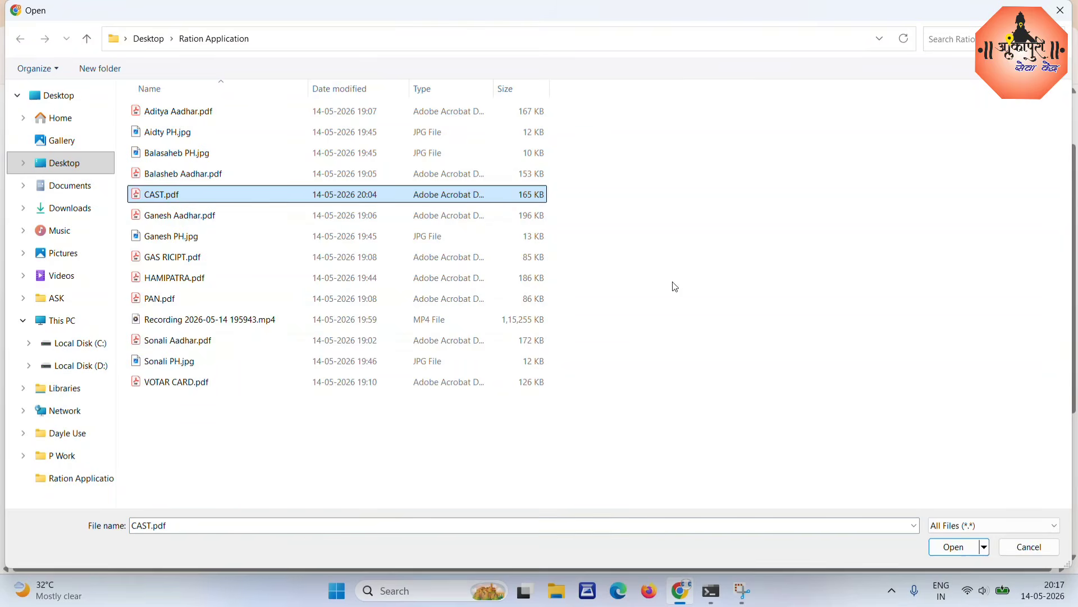
click(954, 548)
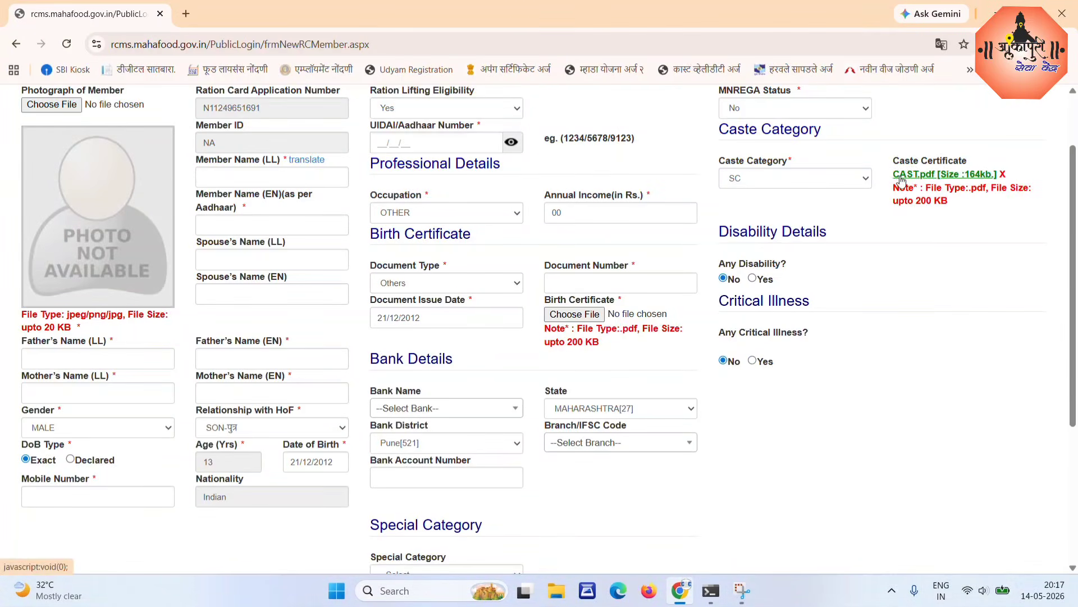
Attach the Aadhaar PDF as the third member's birth certificate.
click(569, 319)
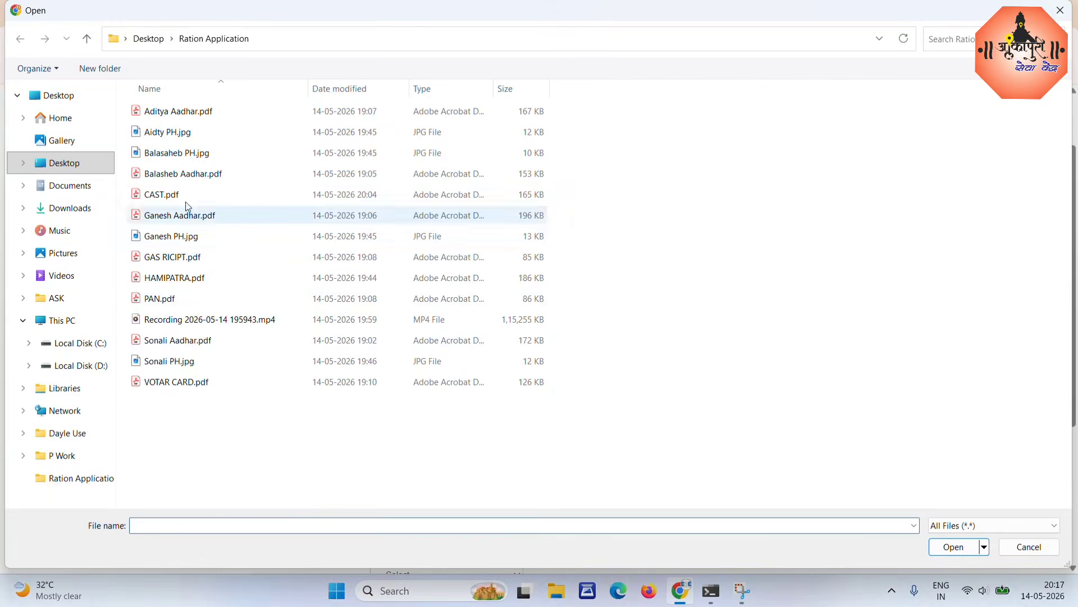
click(163, 175)
click(957, 547)
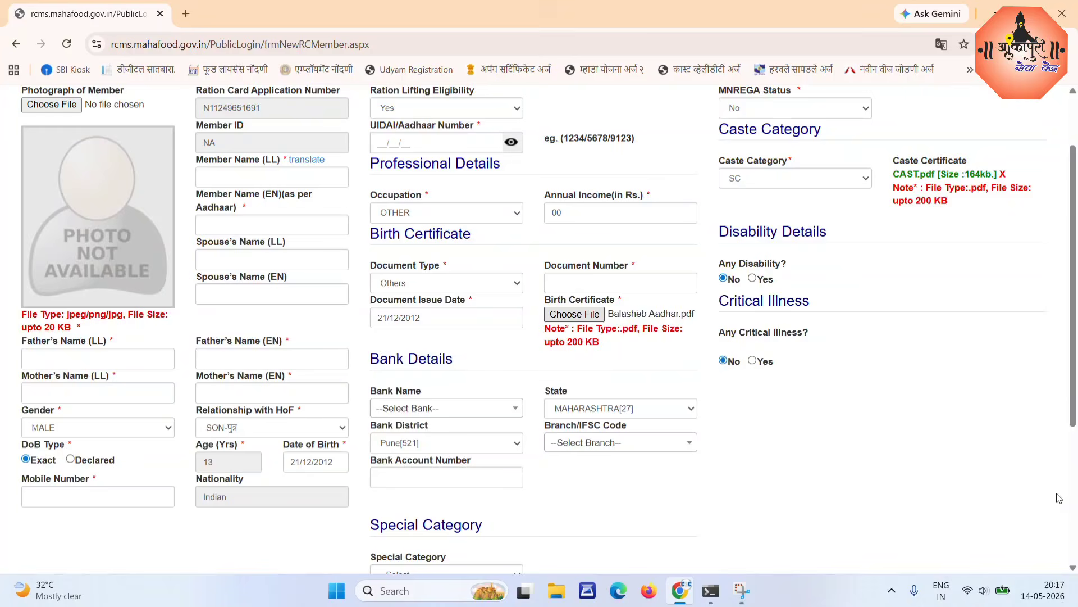
Choose NO SPECIAL CATEGORY, accept both declarations, and save the third member's details.
drag(1073, 220, 1073, 360)
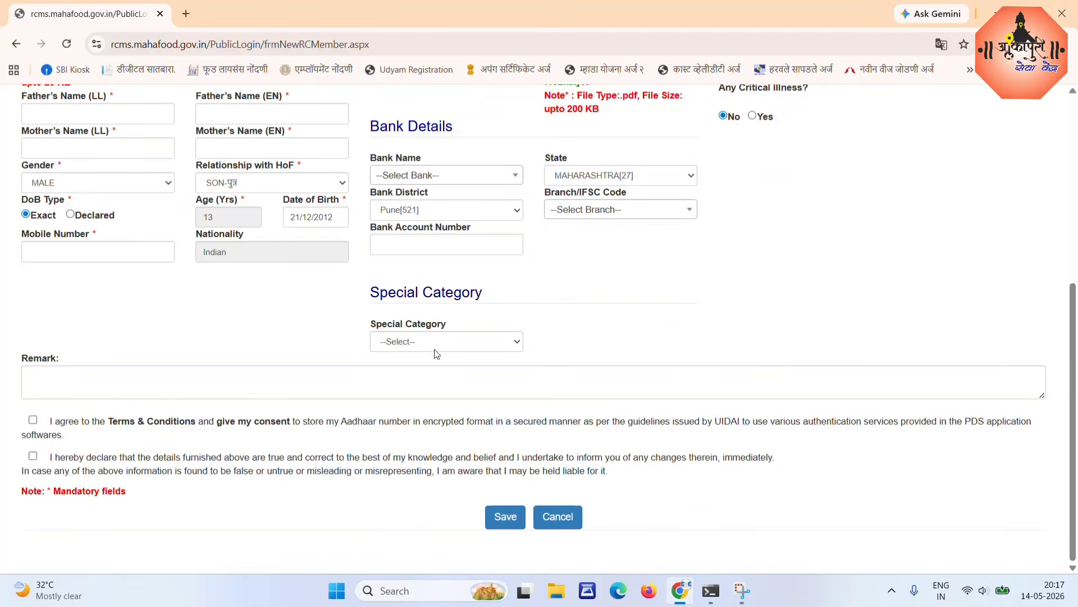
click(432, 342)
click(423, 413)
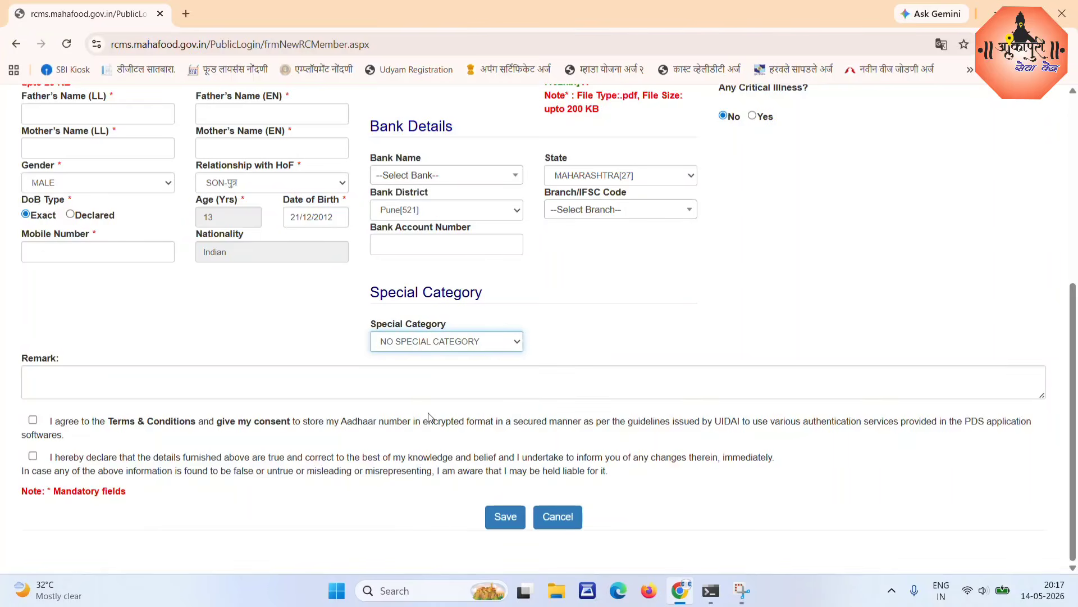
click(33, 419)
click(33, 454)
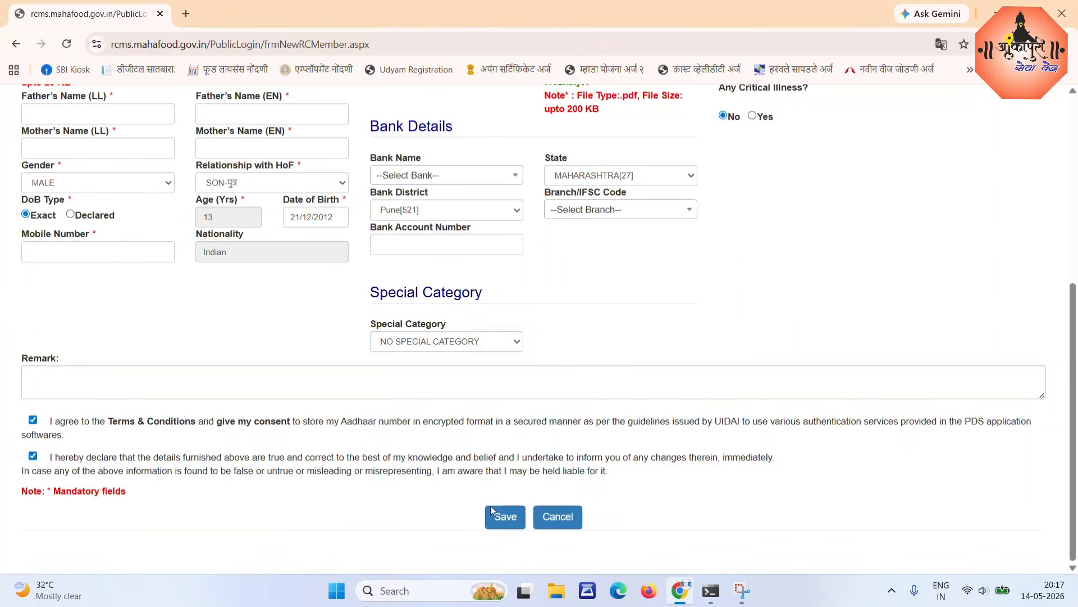
click(505, 518)
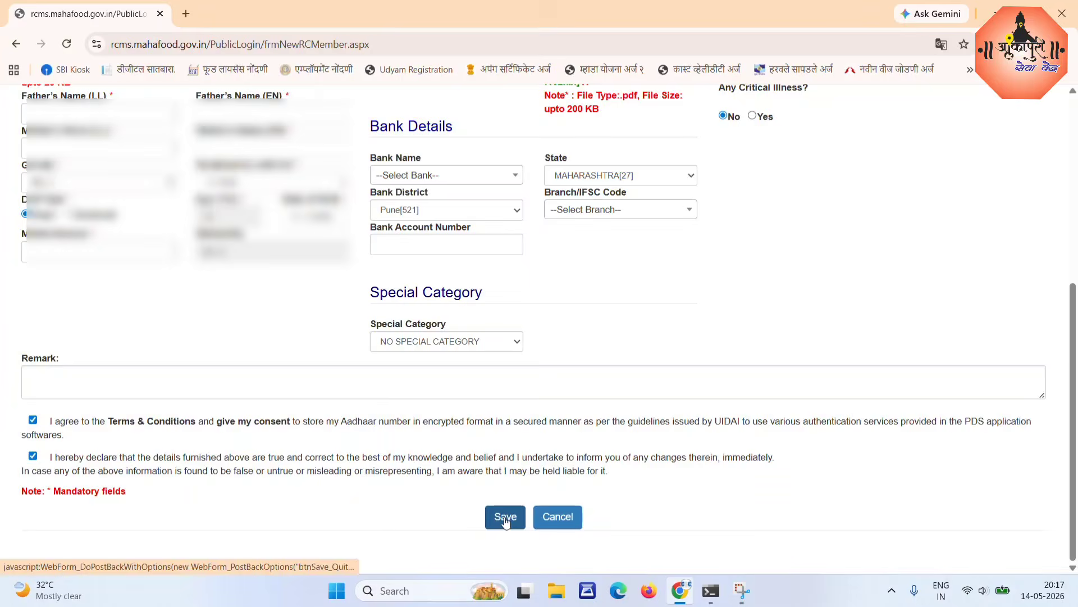
click(601, 135)
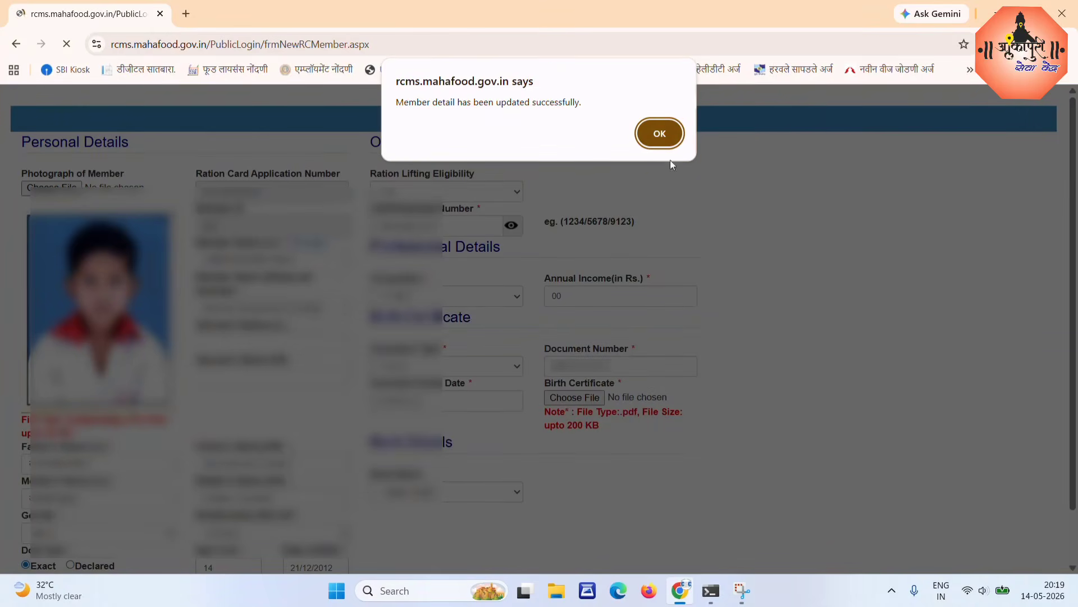
Acknowledge the update alert, dismiss the translation offer, and start a fourth member form.
click(663, 137)
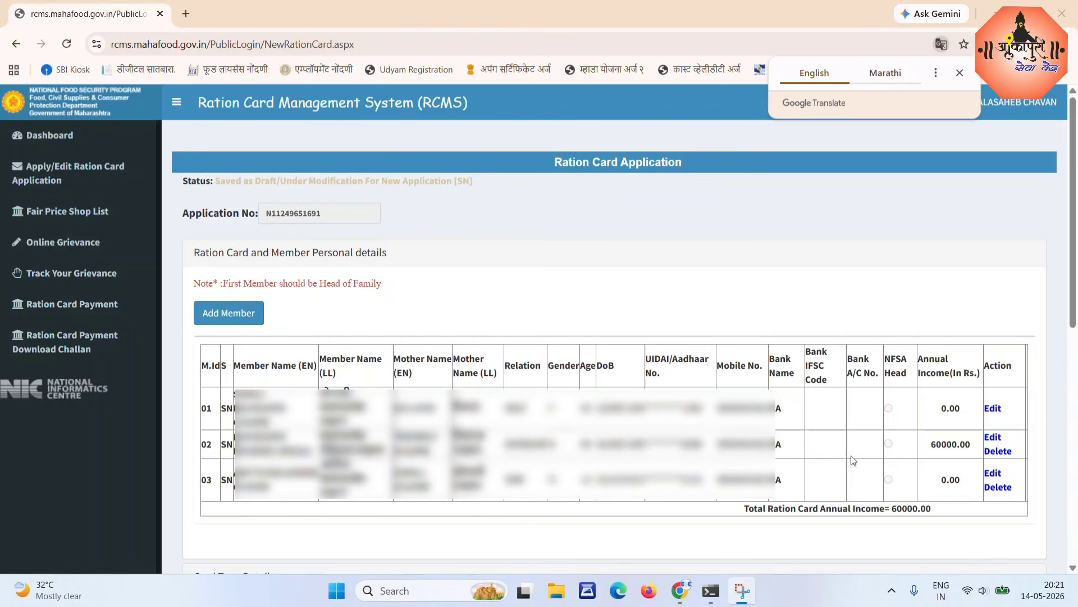
click(696, 274)
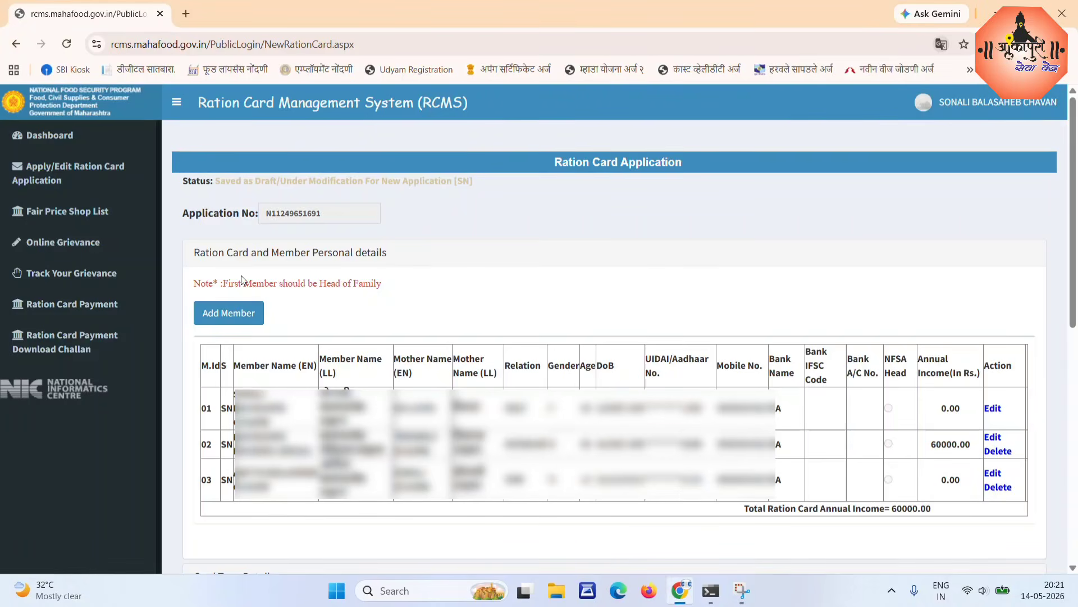
click(223, 315)
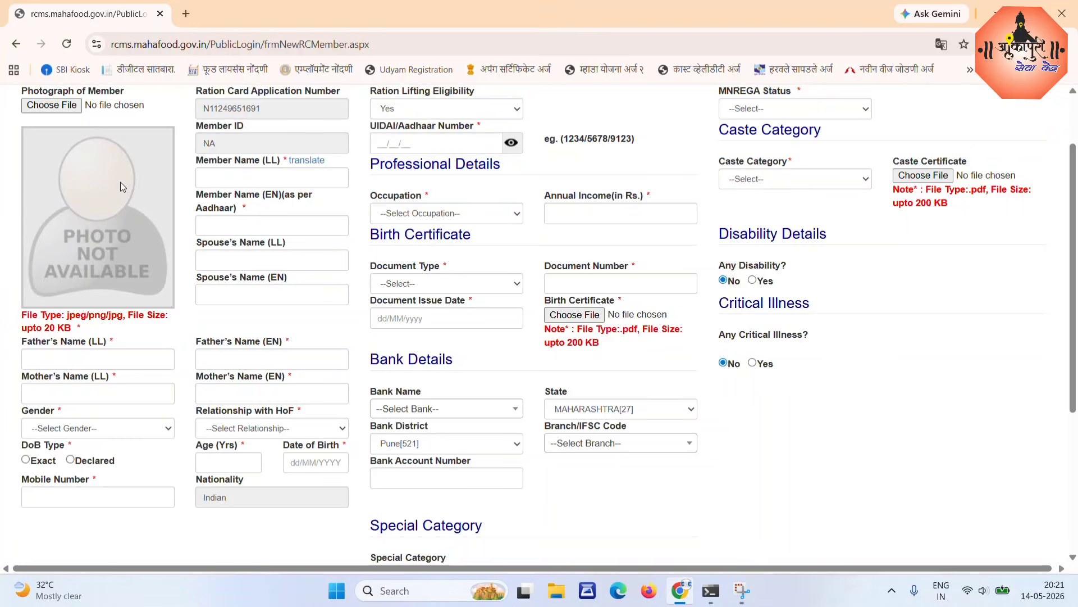
Move past the parents' name fields and set gender MALE and relationship SON.
click(73, 365)
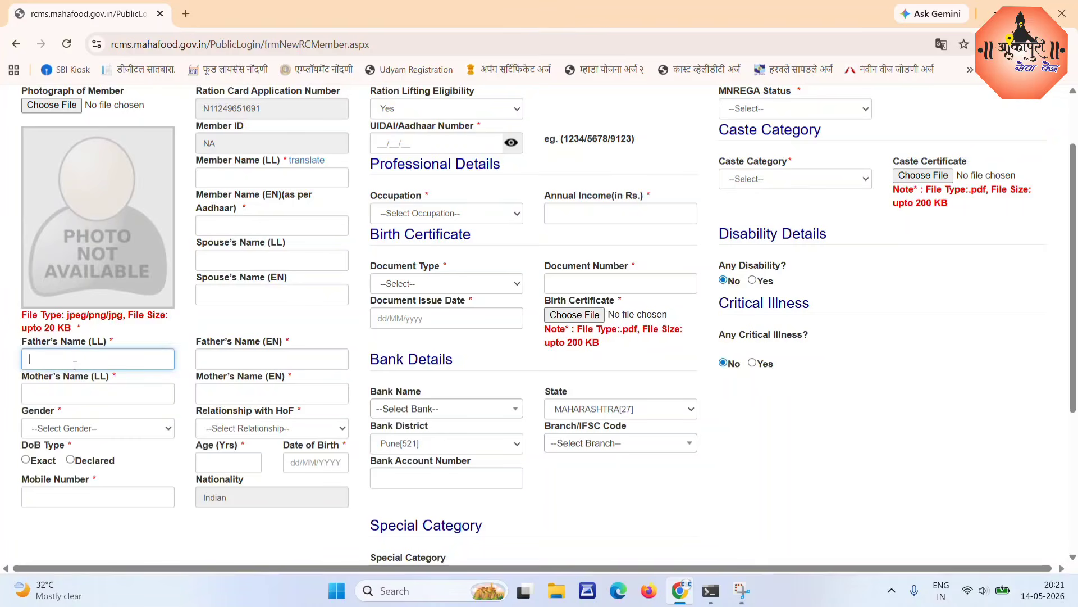
click(227, 360)
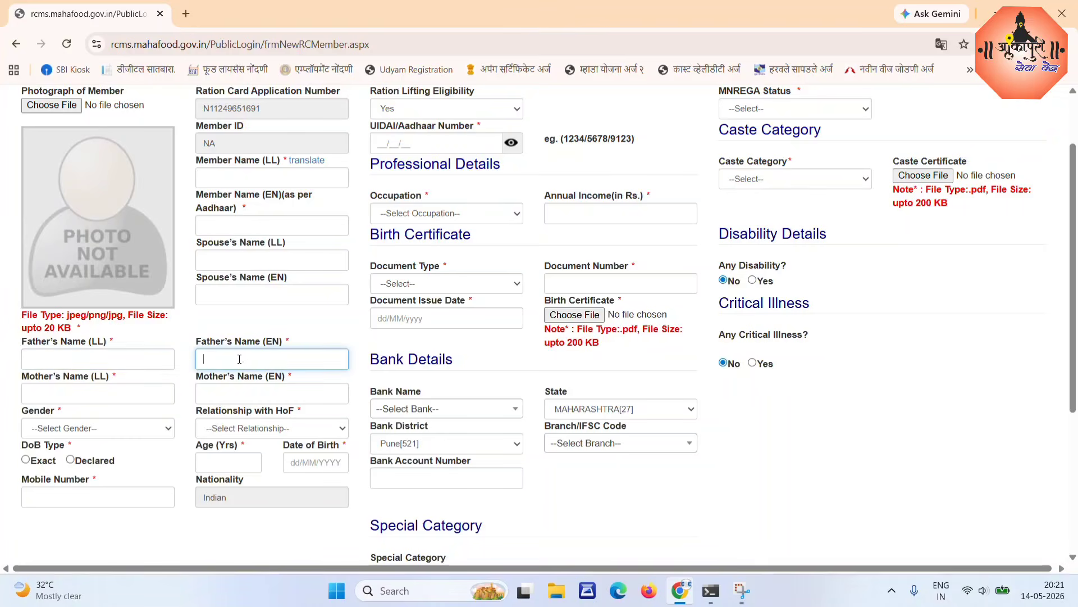
click(64, 397)
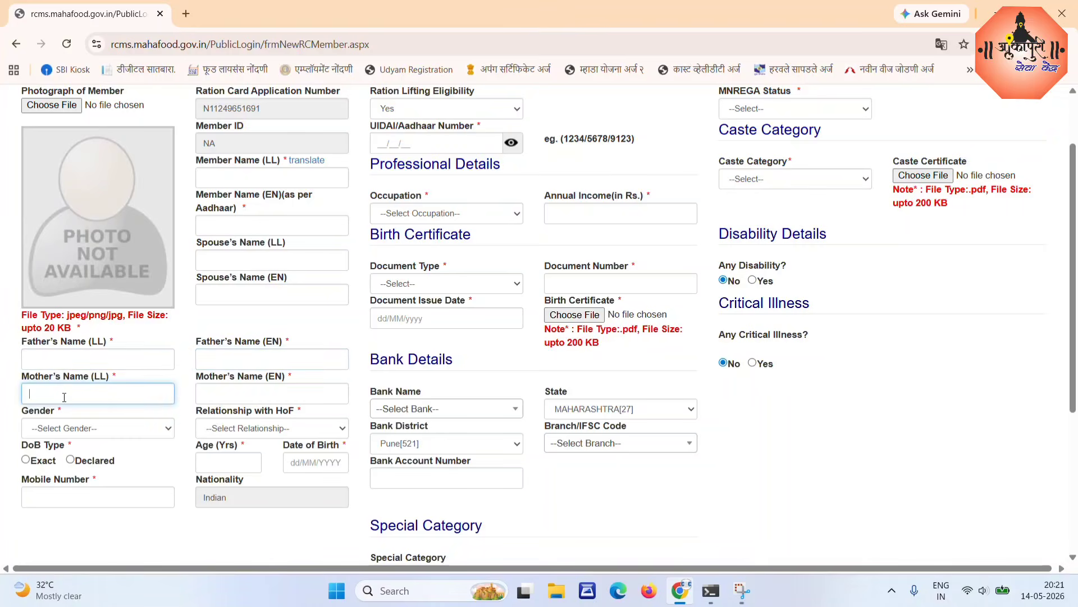
click(236, 392)
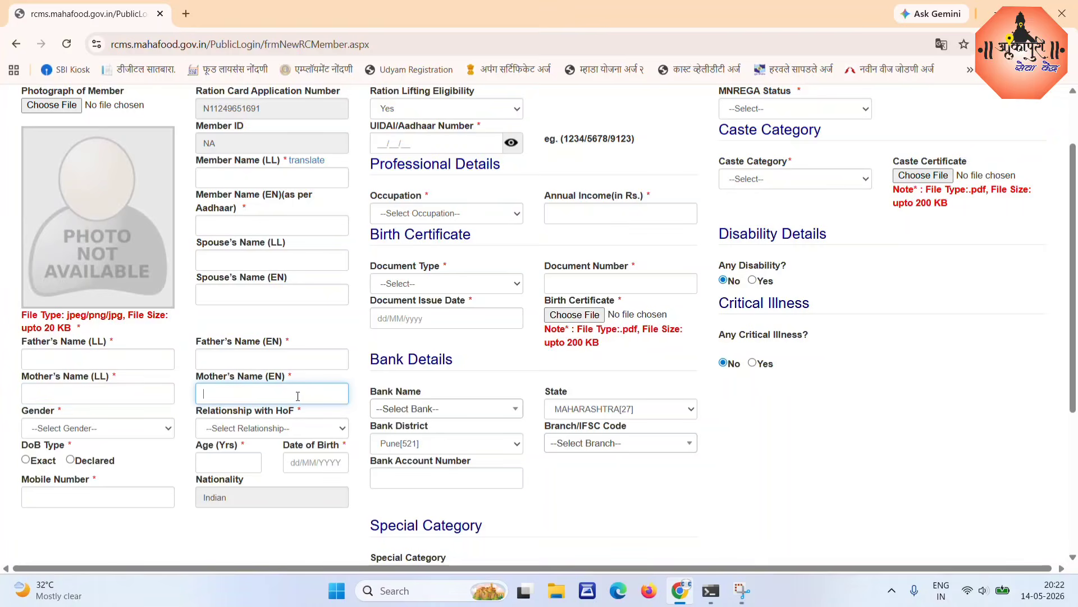
click(50, 426)
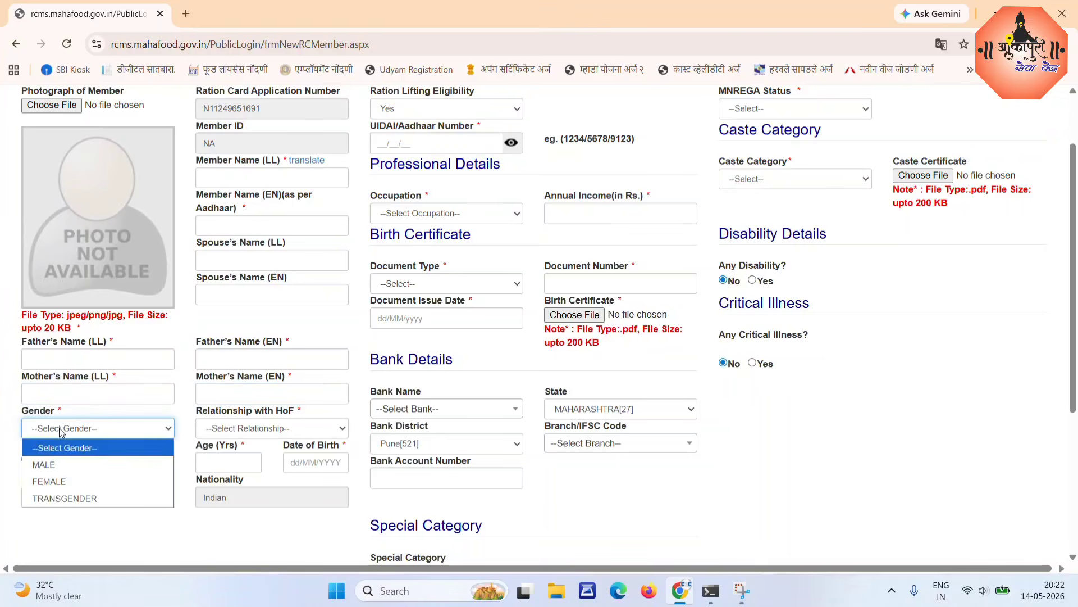
click(65, 469)
click(242, 429)
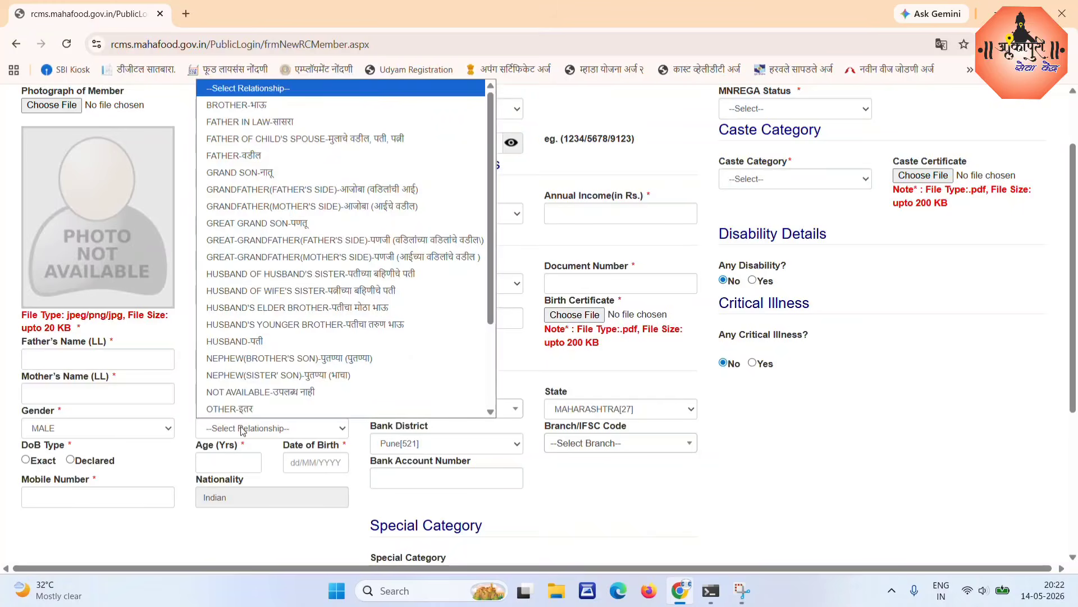
scroll(241, 258, down, 2)
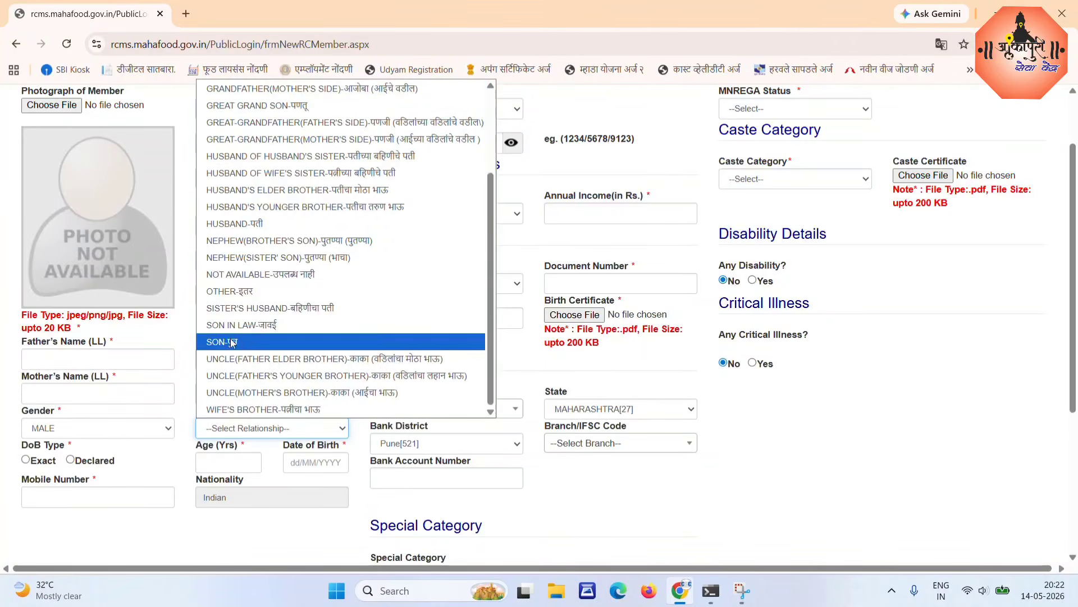
click(232, 343)
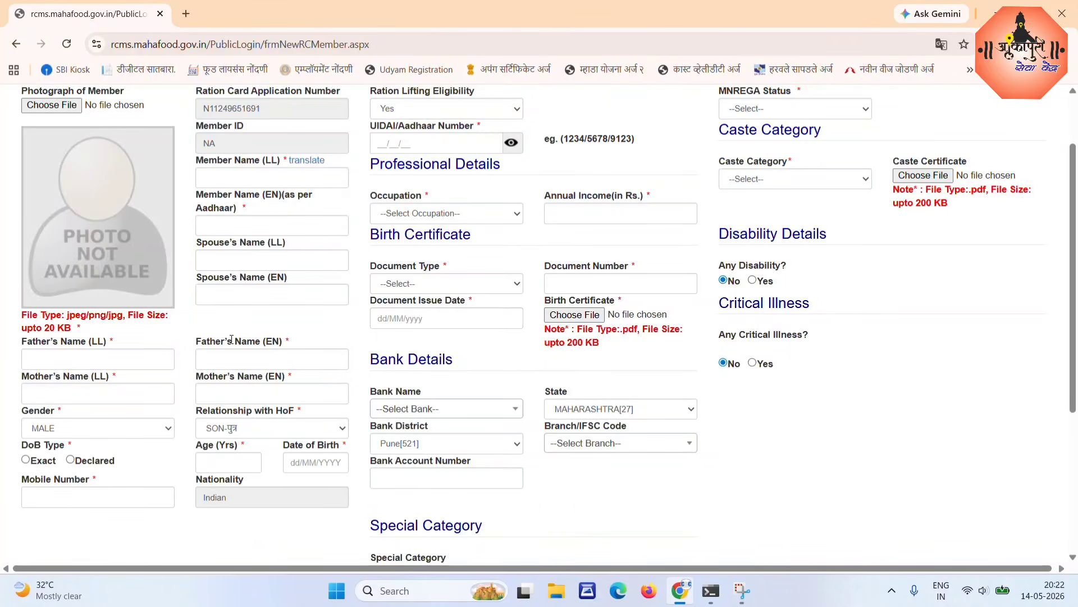
click(26, 459)
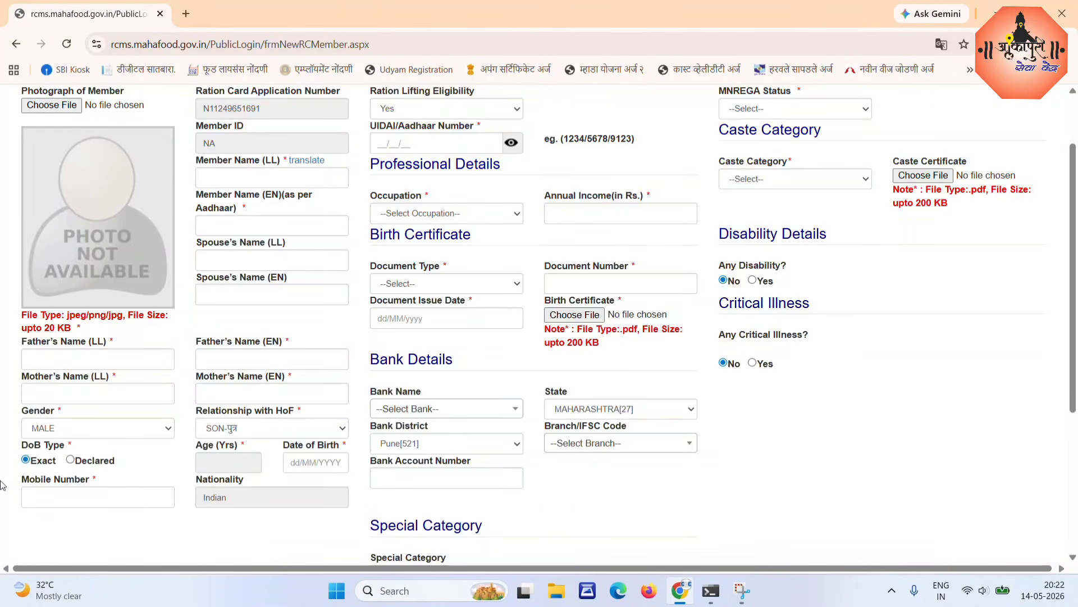
click(298, 461)
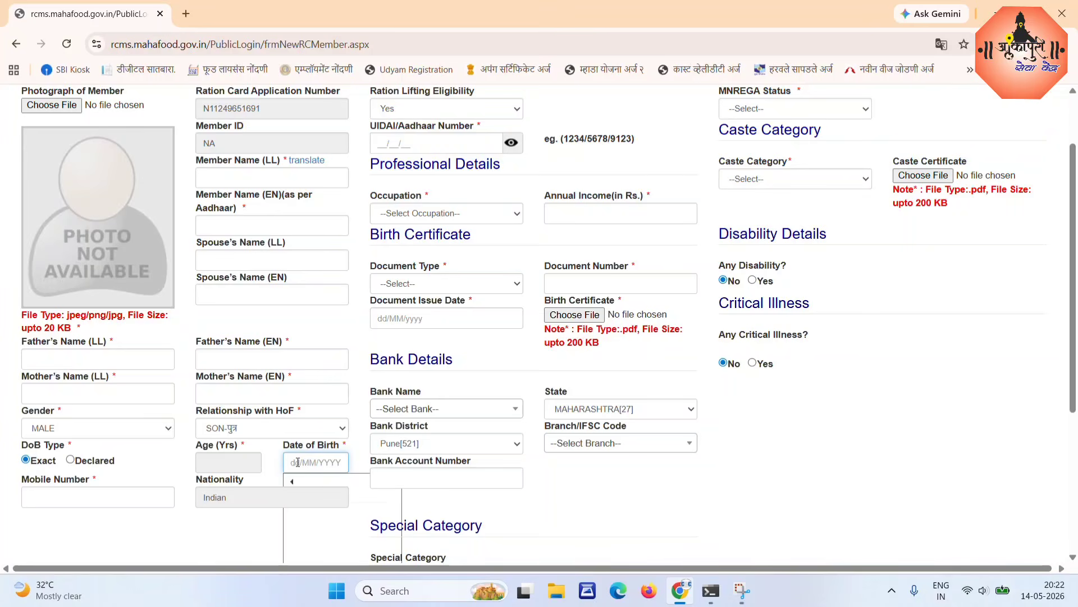
text(19/08/2009)
key(Tab)
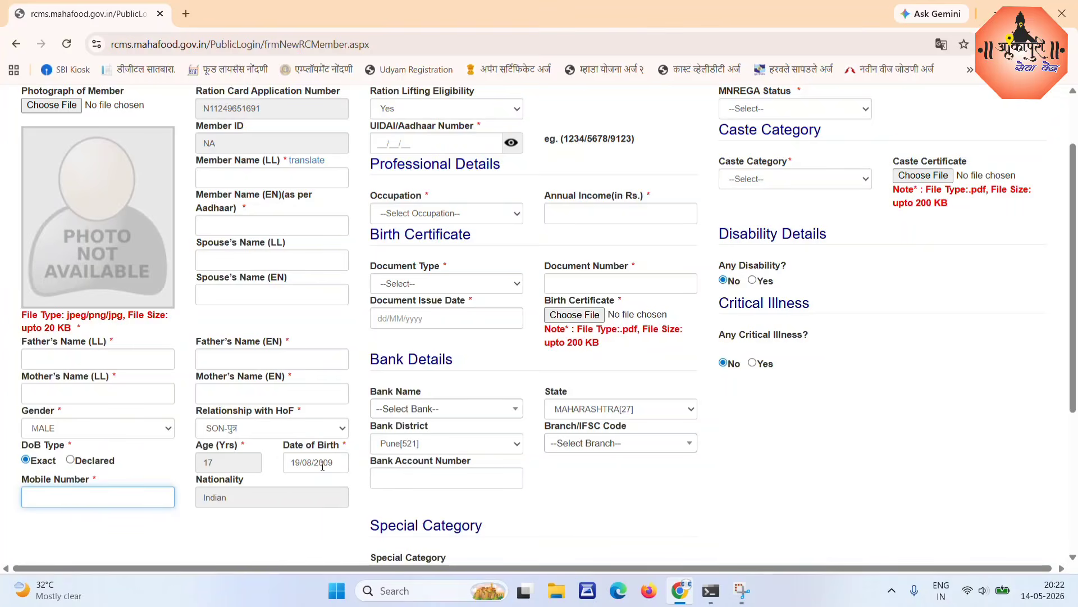
Recheck the member name, spouse name and Aadhaar fields, then reach the Occupation list.
click(231, 179)
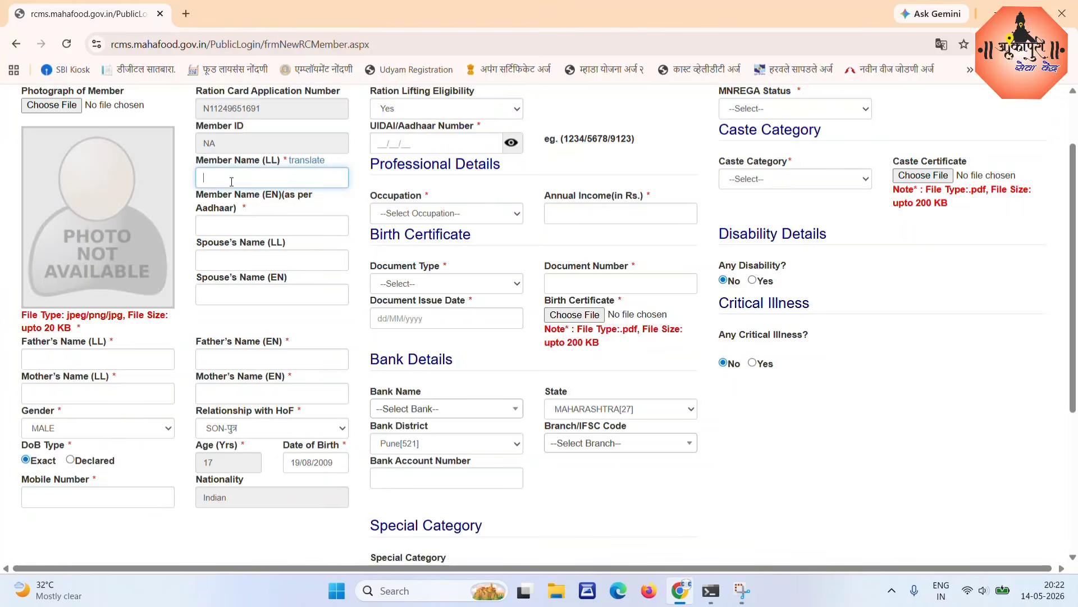
click(230, 223)
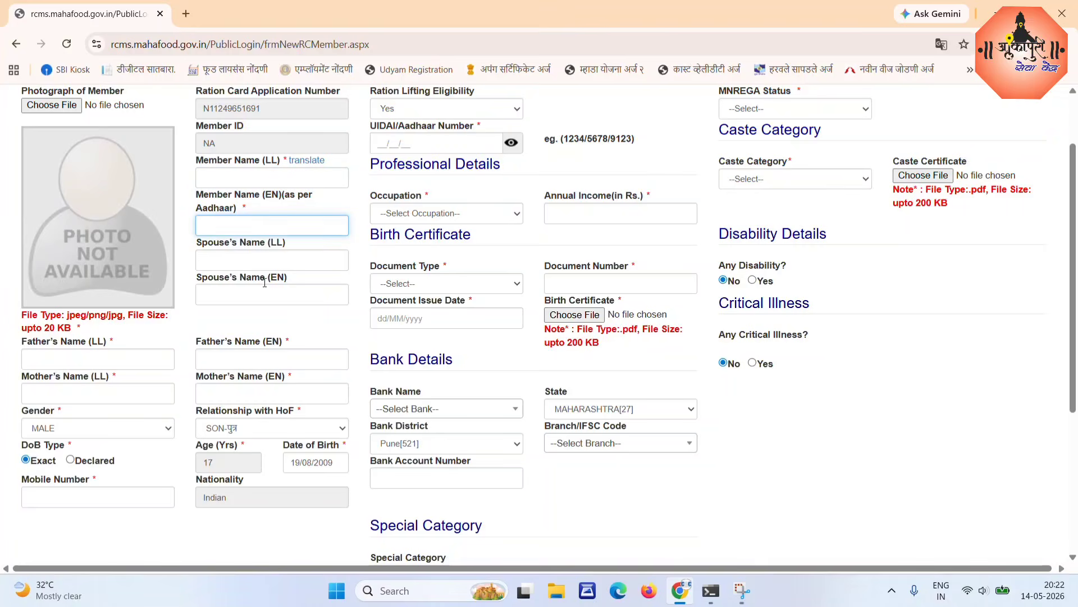
click(225, 263)
click(217, 289)
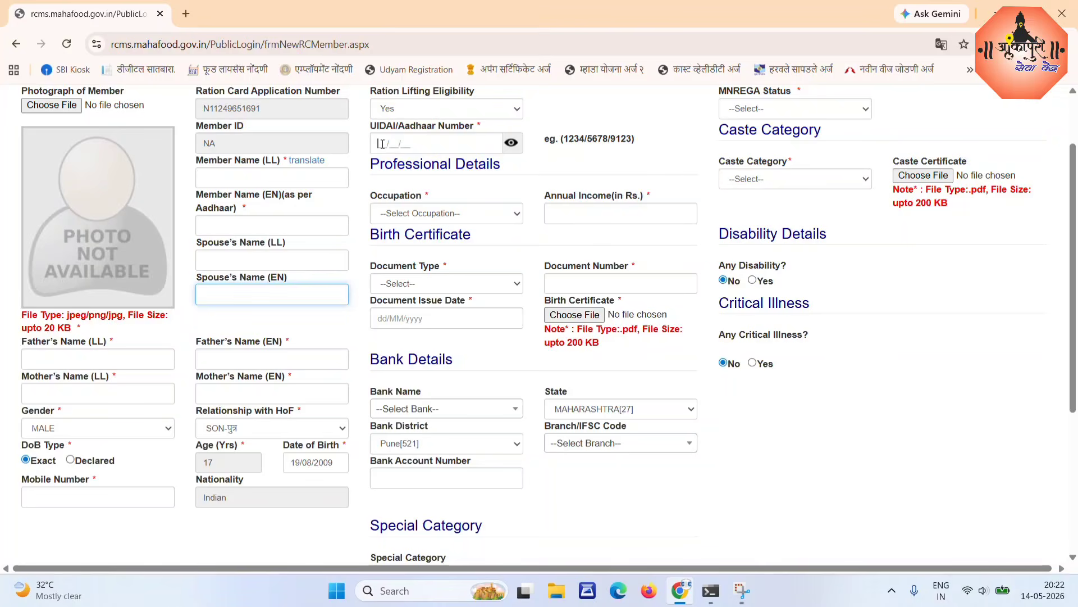
click(441, 144)
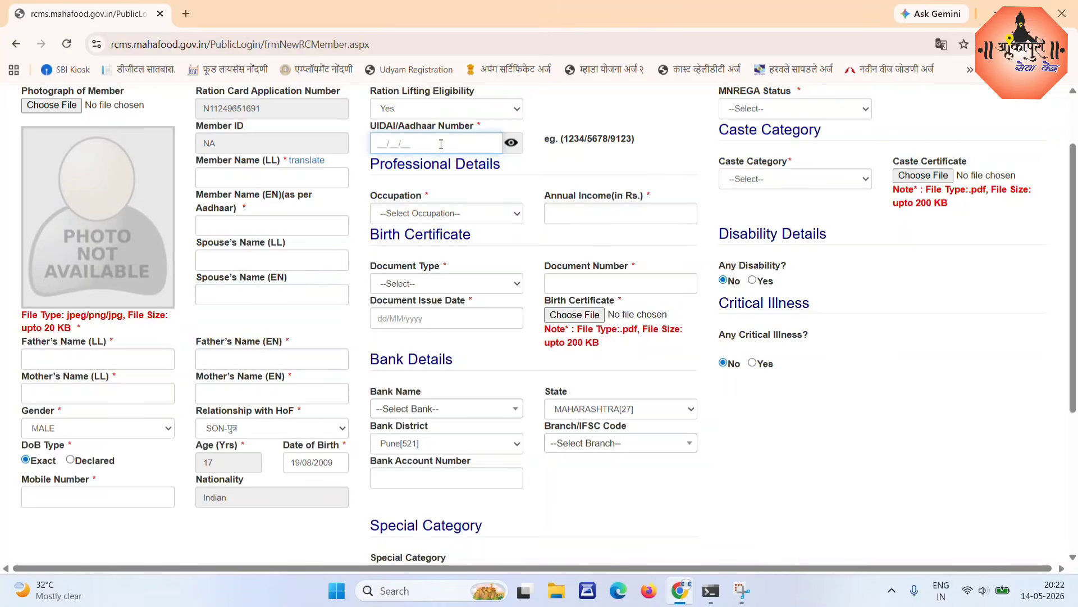
click(438, 213)
Set occupation to OTHER, enter income 00, and choose Others as birth document type.
click(440, 424)
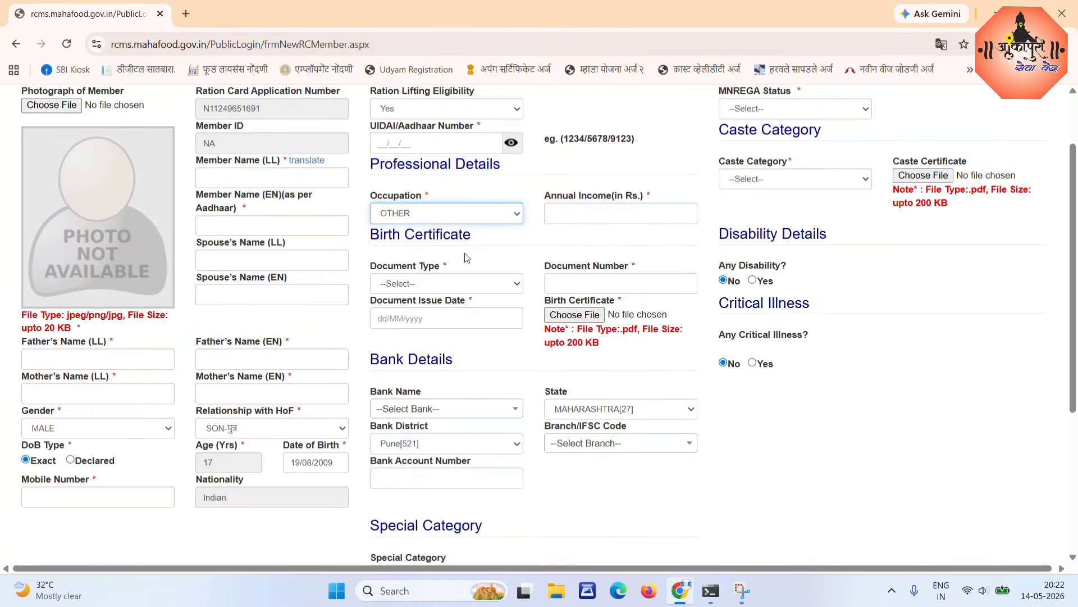
click(567, 214)
text(00)
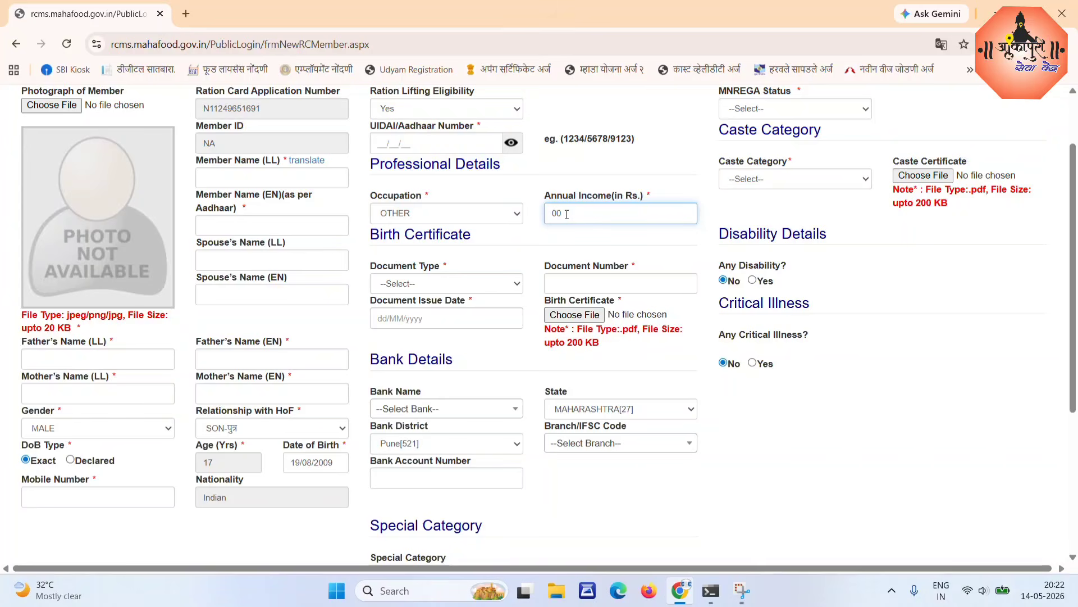
click(427, 283)
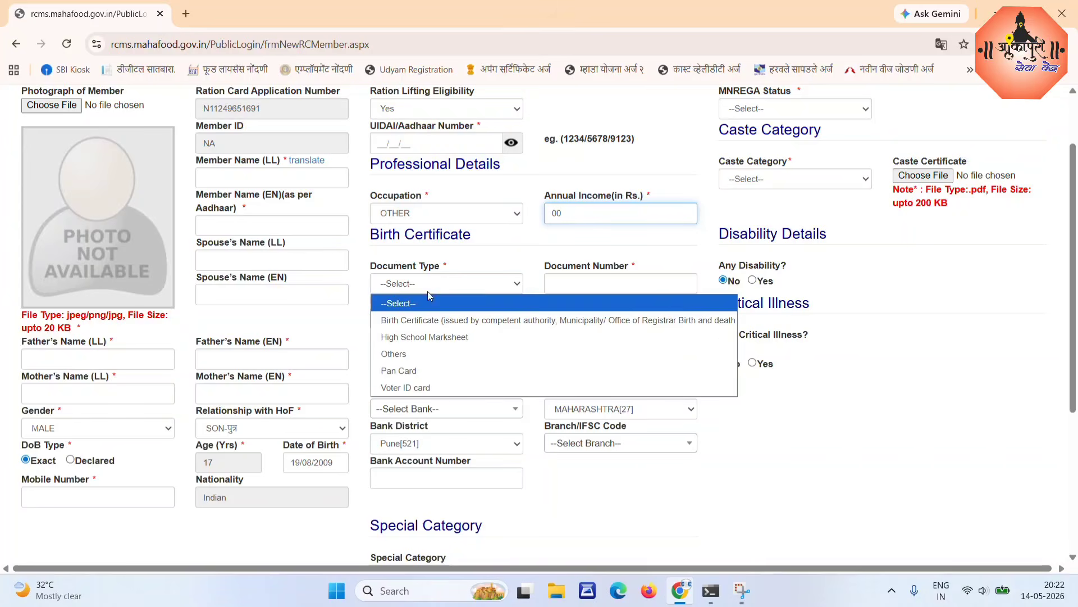
click(392, 354)
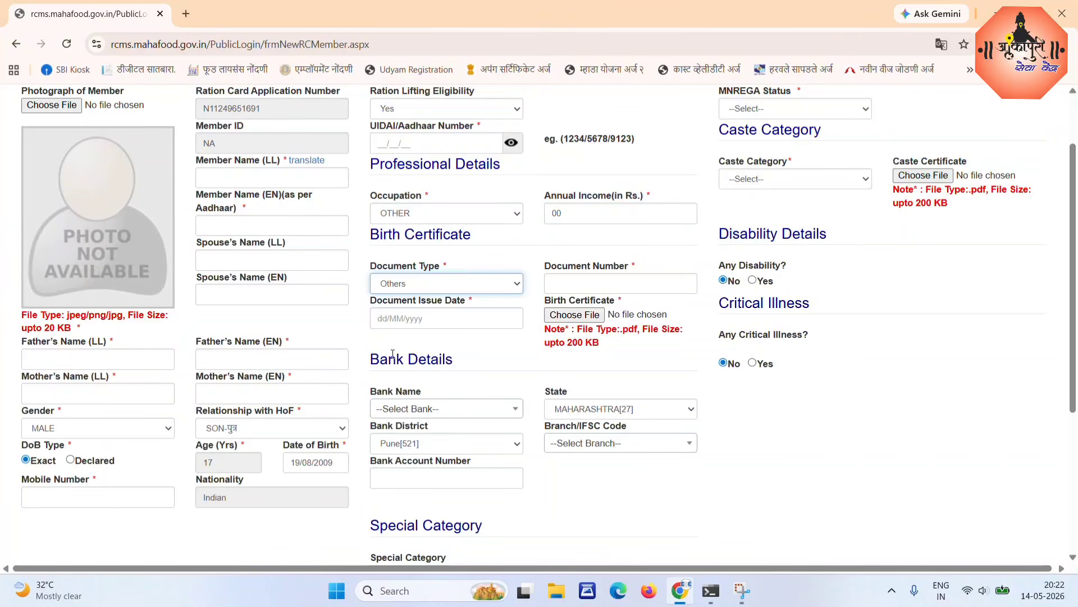
click(564, 284)
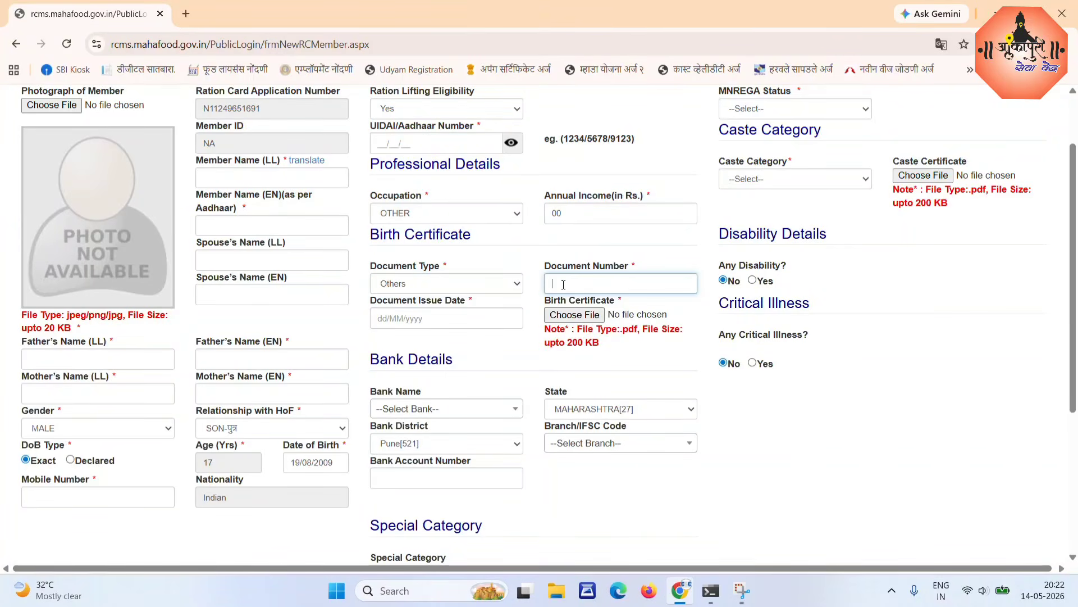
Enter 19/08/2009 as the document issue date and verify it.
click(381, 318)
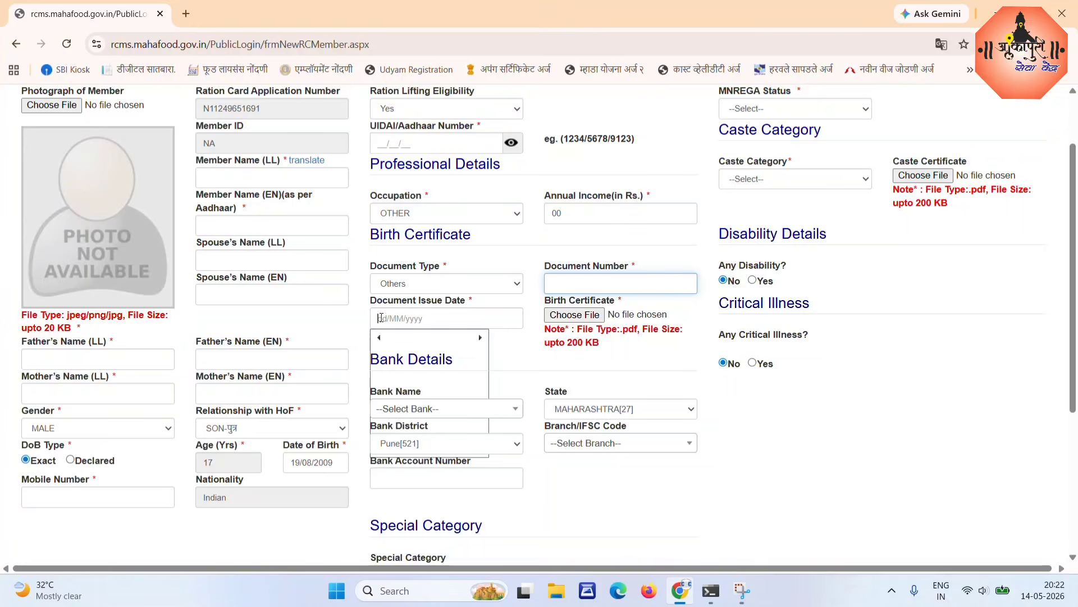
text(19/0)
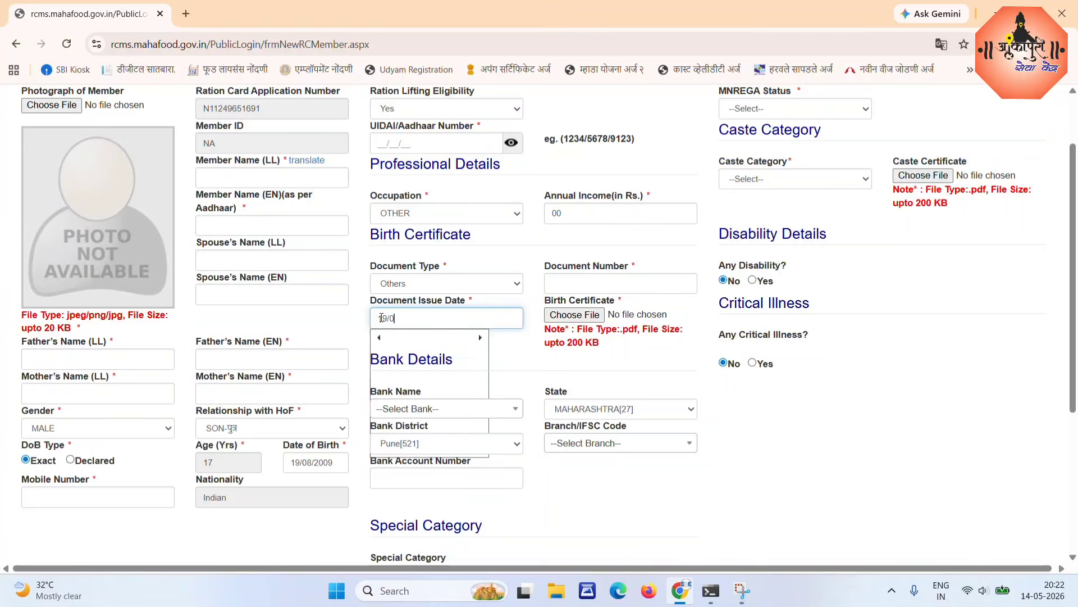
text(8/2009)
key(Tab)
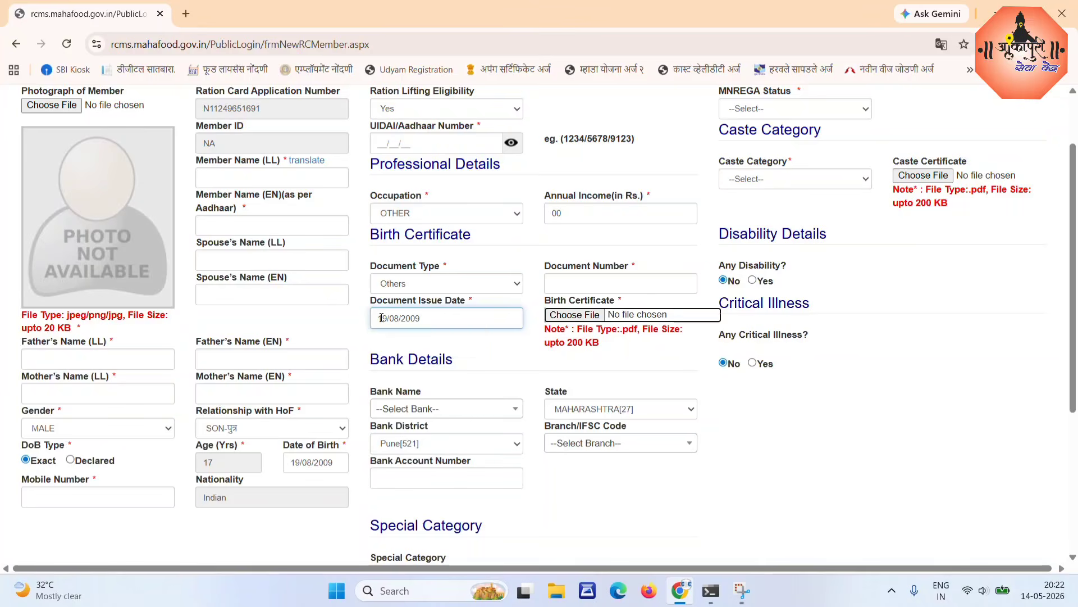
drag(371, 300, 460, 298)
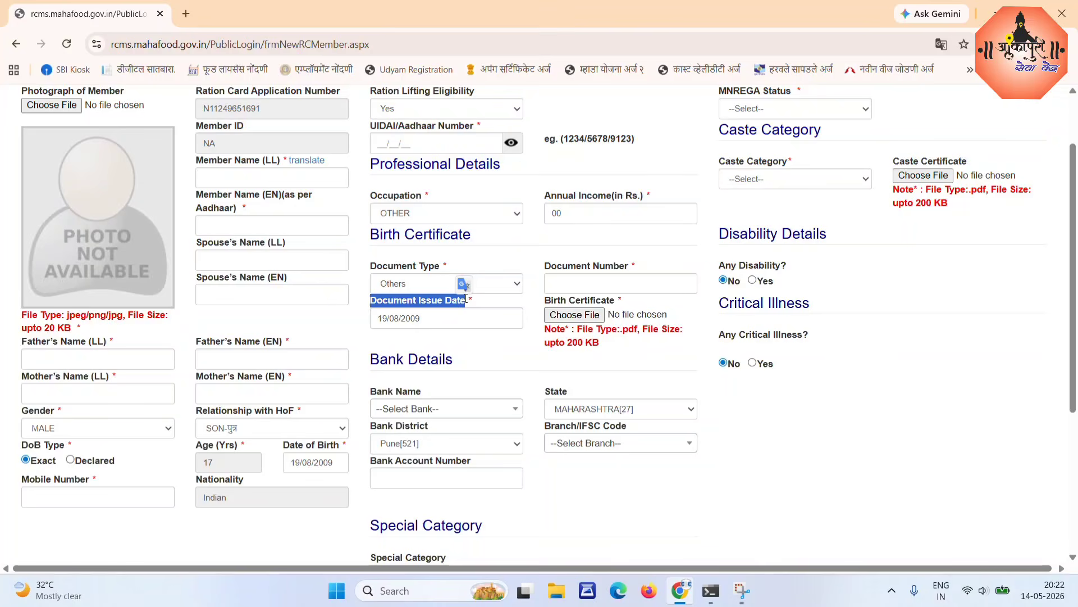
click(471, 302)
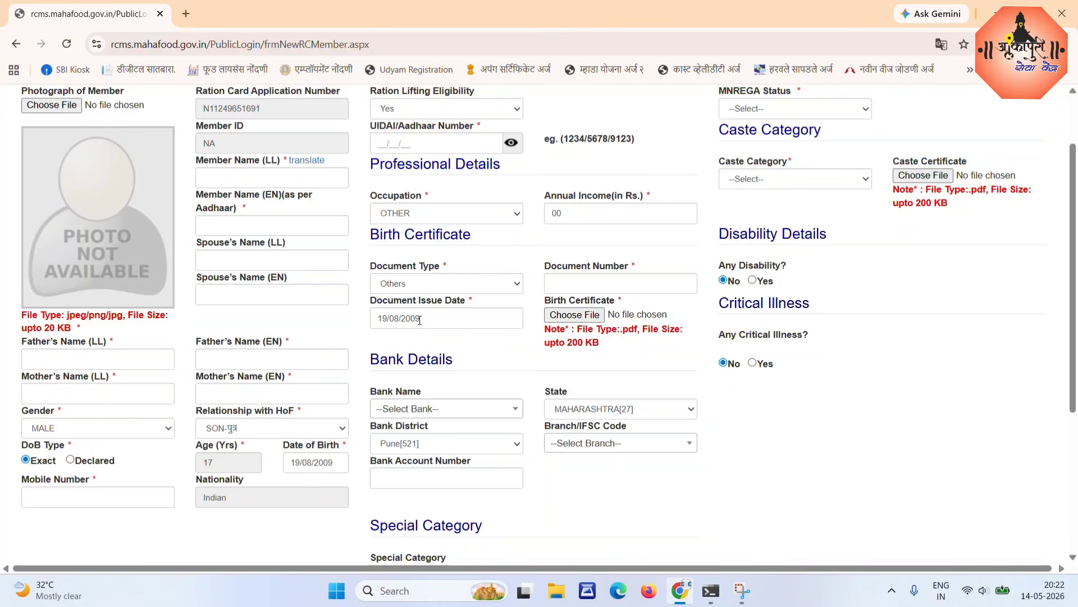
click(379, 318)
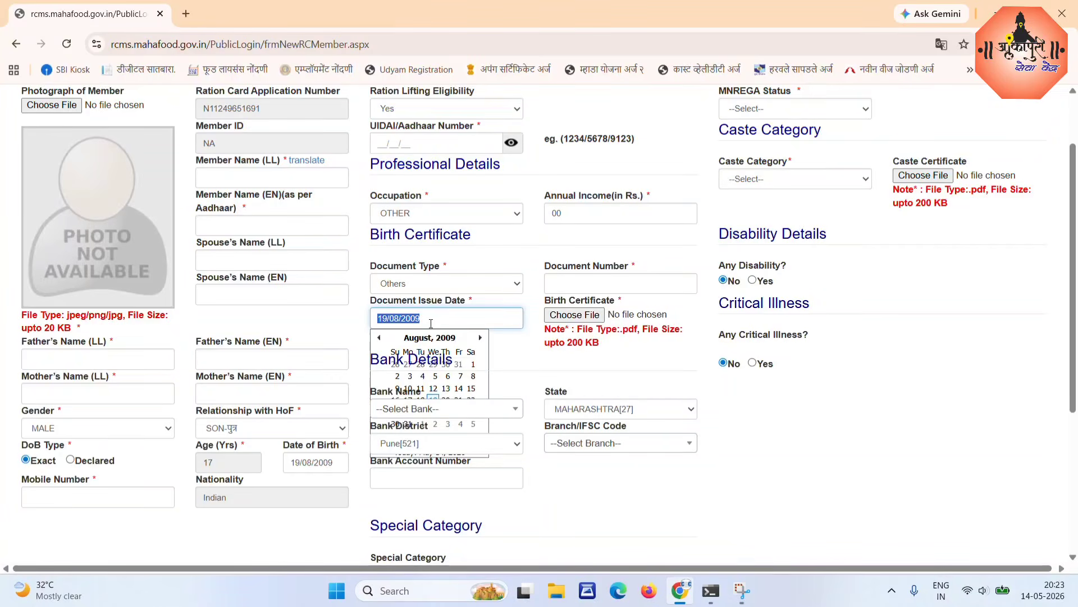
click(425, 318)
drag(423, 318, 373, 316)
click(481, 301)
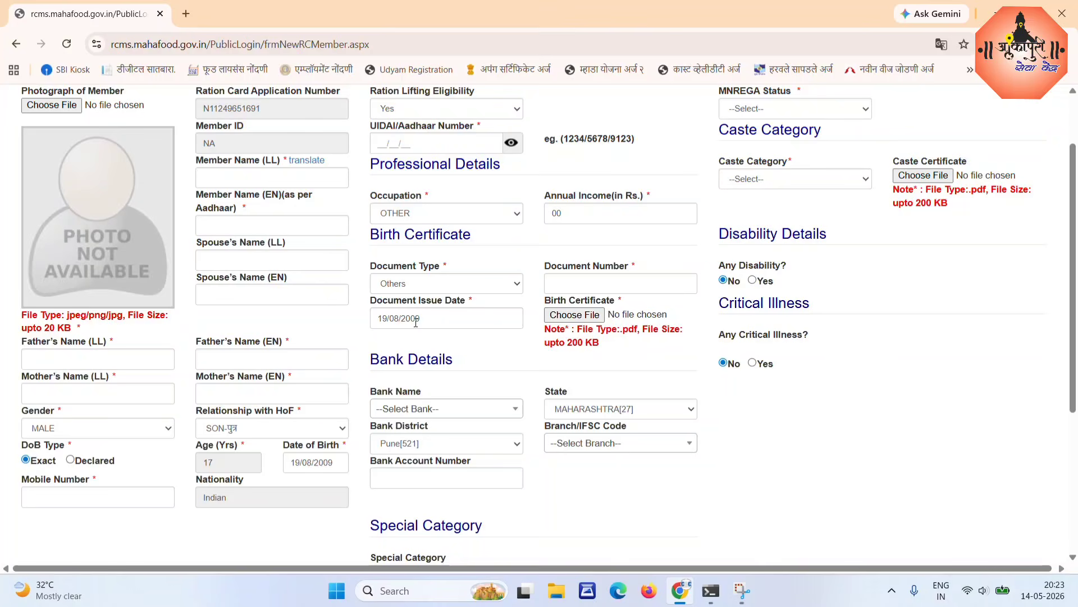
Attach the Aadhaar PDF as the birth certificate.
click(580, 281)
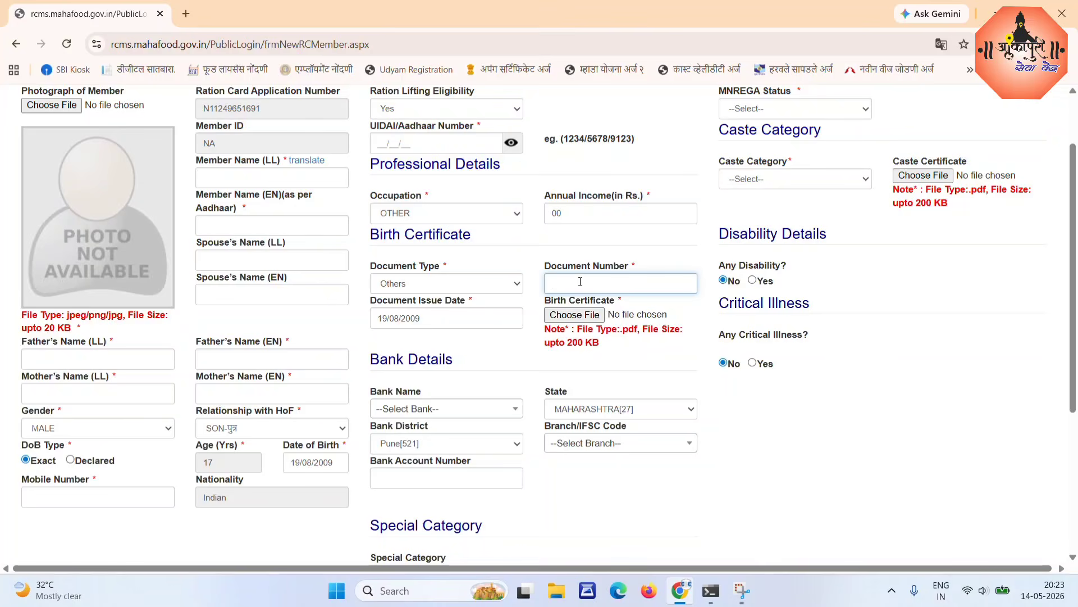
click(577, 316)
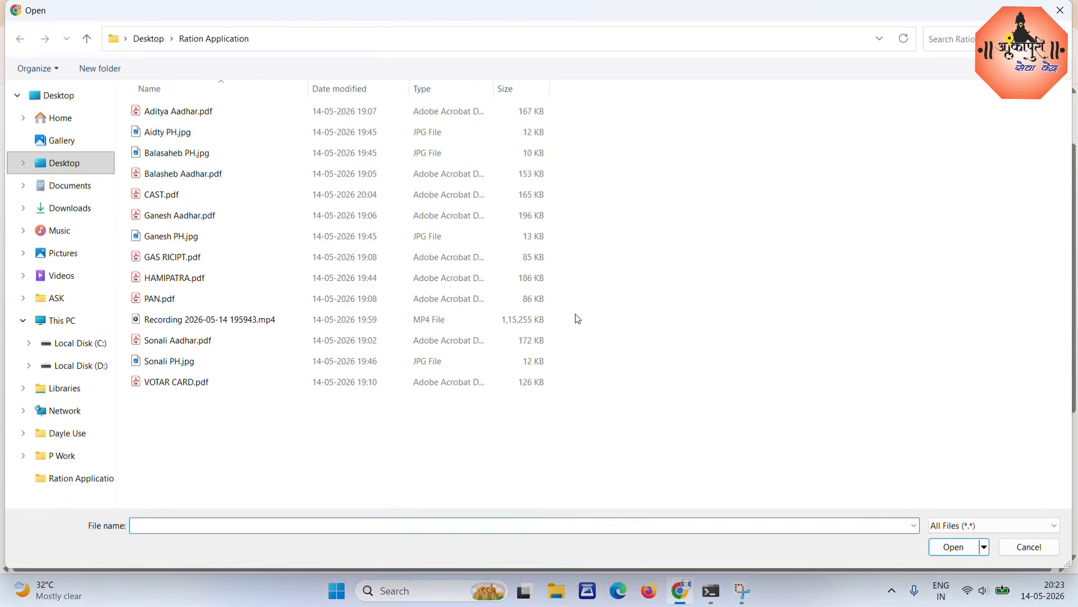
click(171, 215)
click(949, 545)
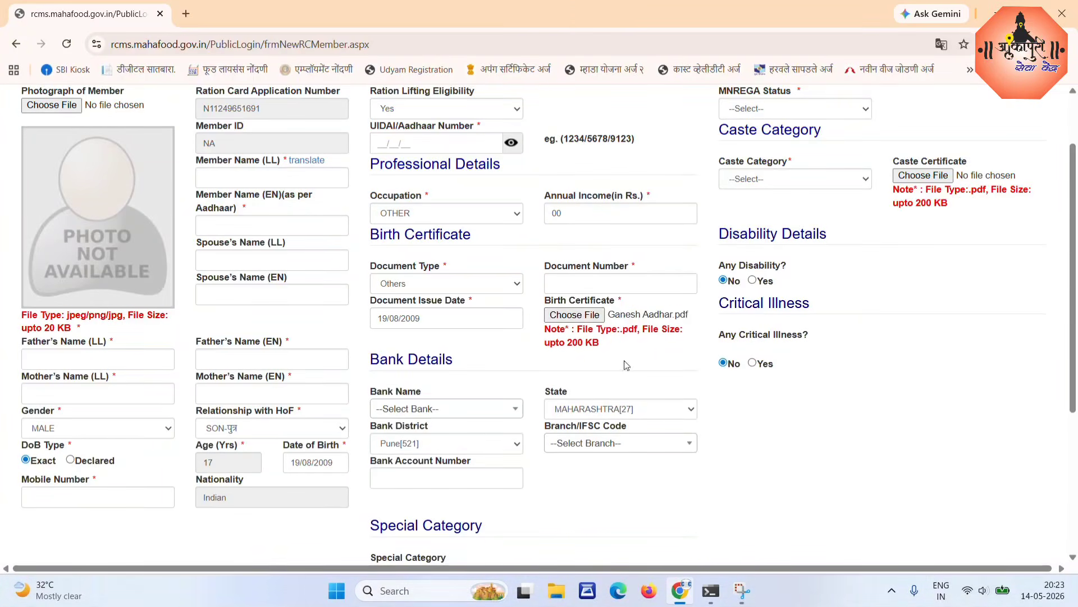
Set MNREGA to No, caste to SC, and attach the Aadhaar PDF as caste certificate.
click(791, 111)
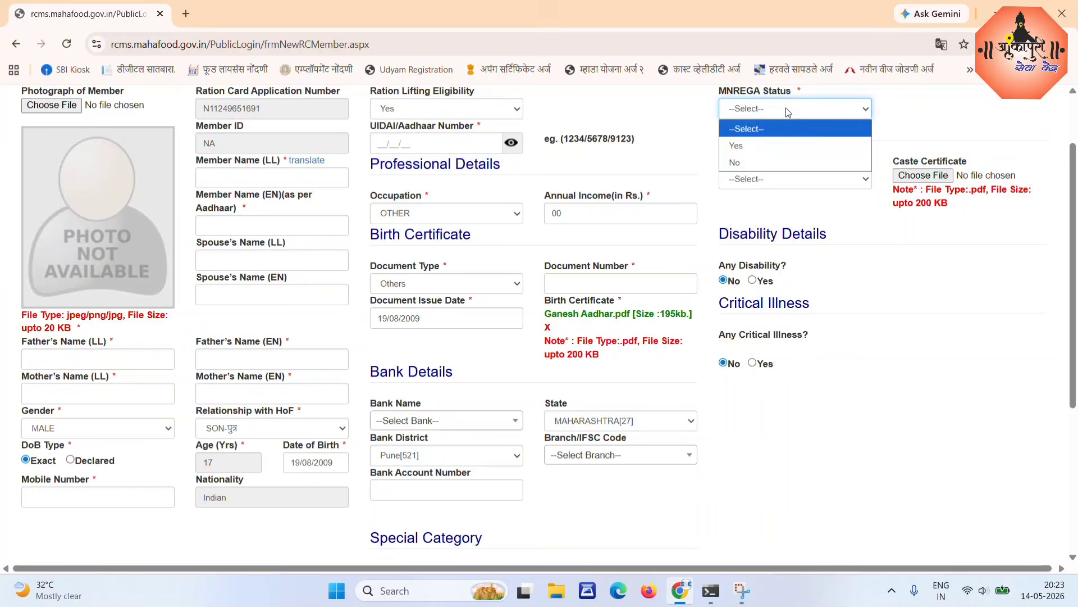
click(761, 161)
click(763, 180)
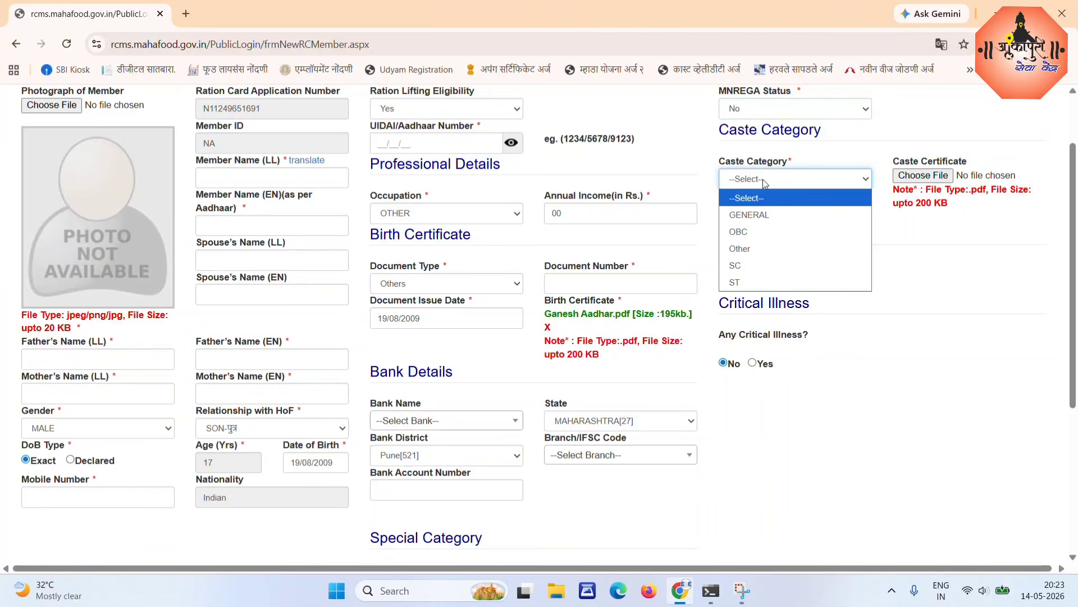
click(747, 265)
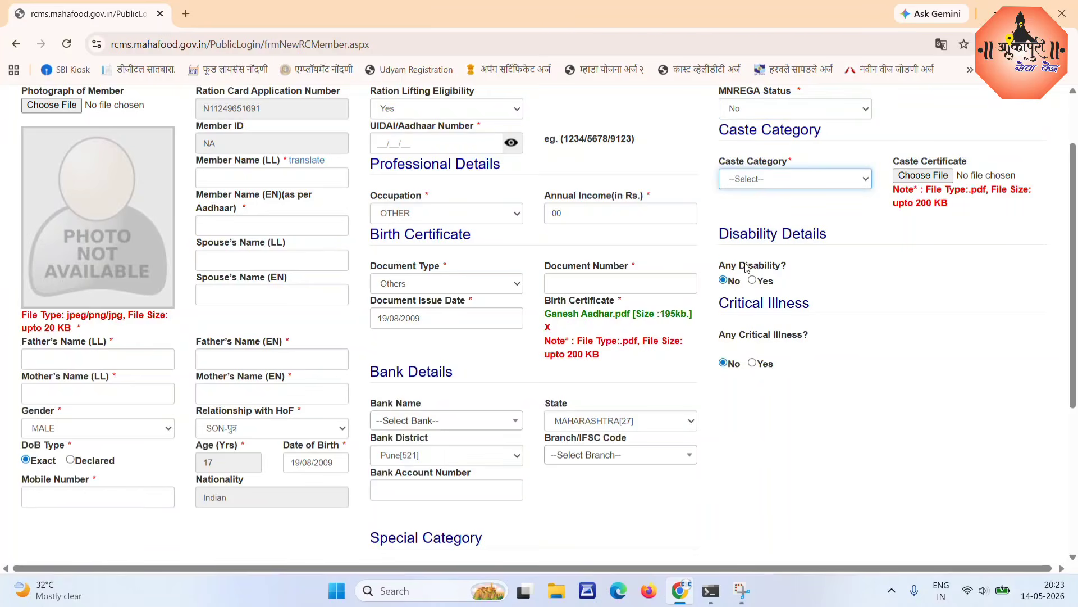
click(941, 176)
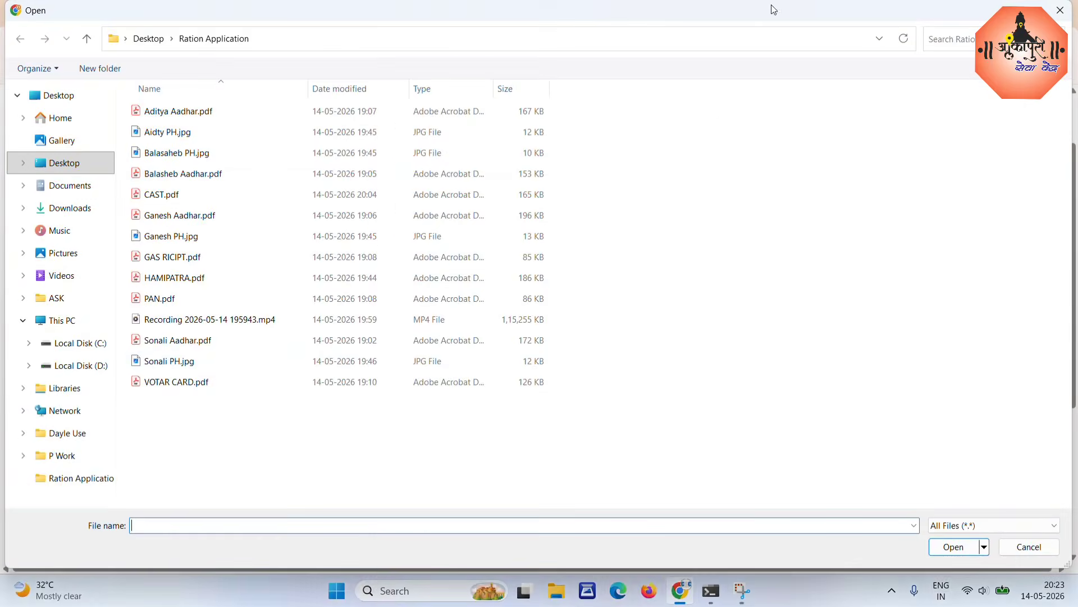
click(165, 218)
click(951, 549)
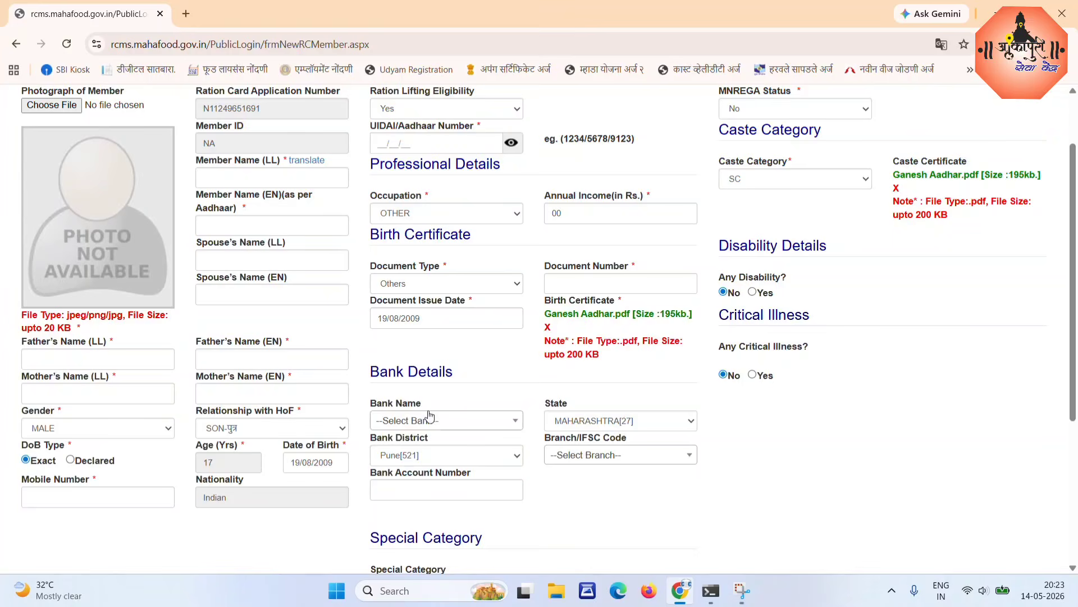
drag(1075, 235, 1075, 375)
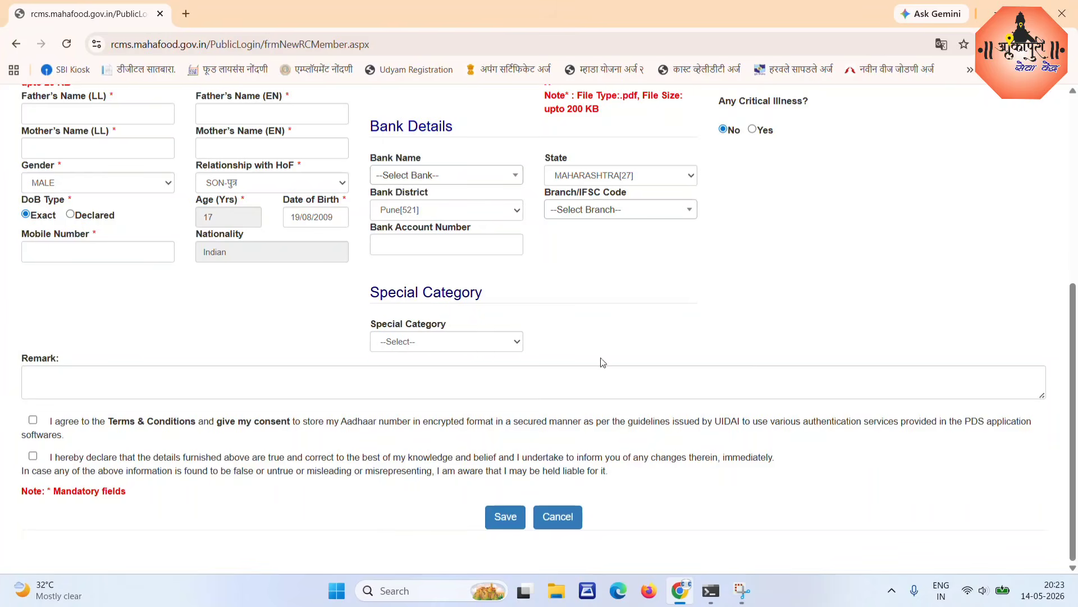
Choose NO SPECIAL CATEGORY, tick both declarations, and save the fourth member with confirmation.
click(436, 342)
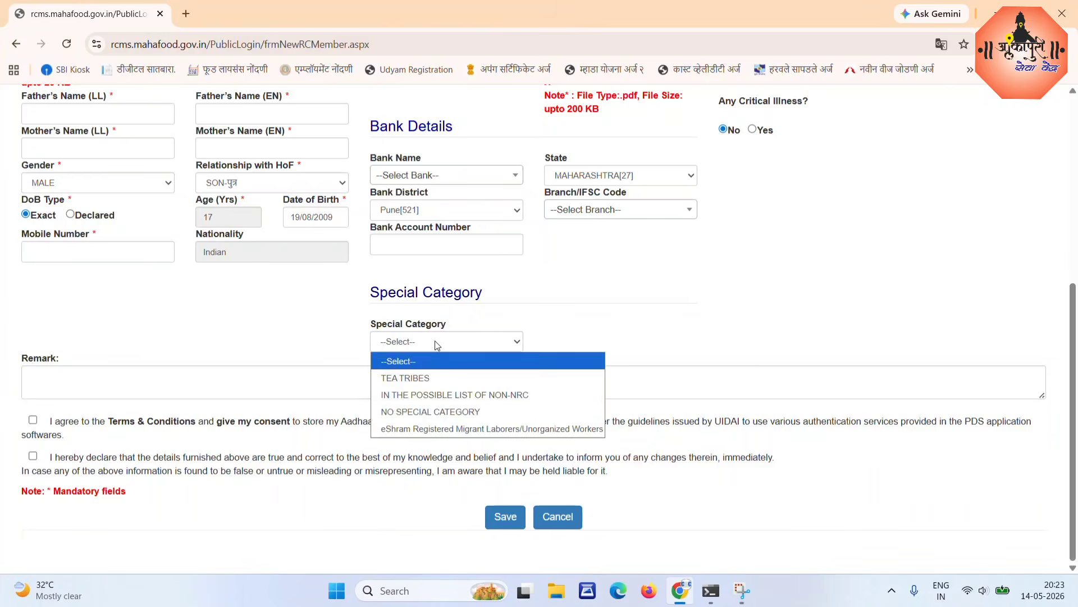
click(436, 411)
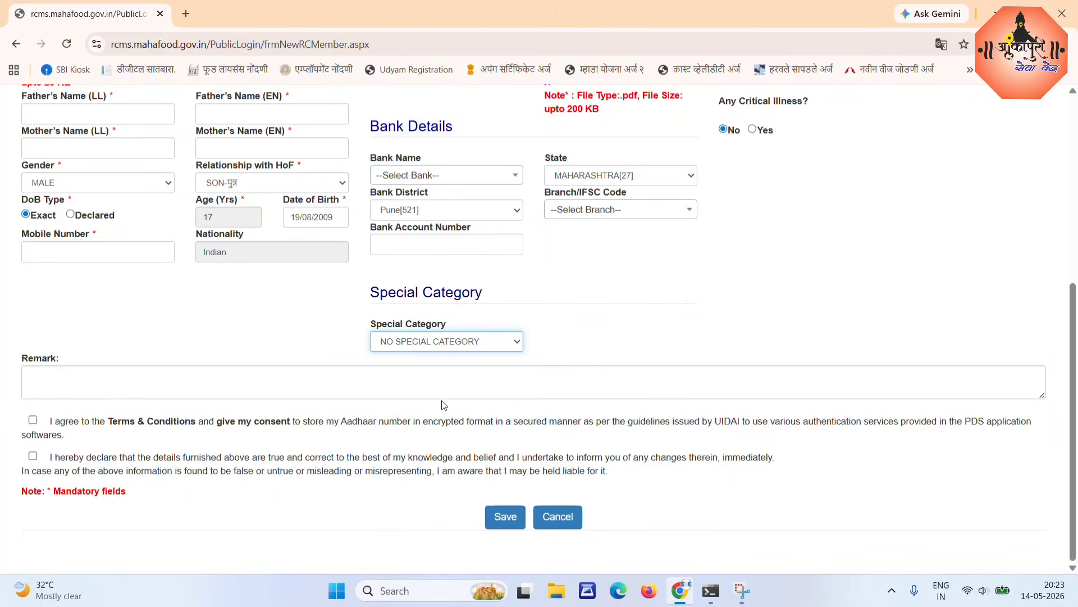
click(33, 420)
click(33, 457)
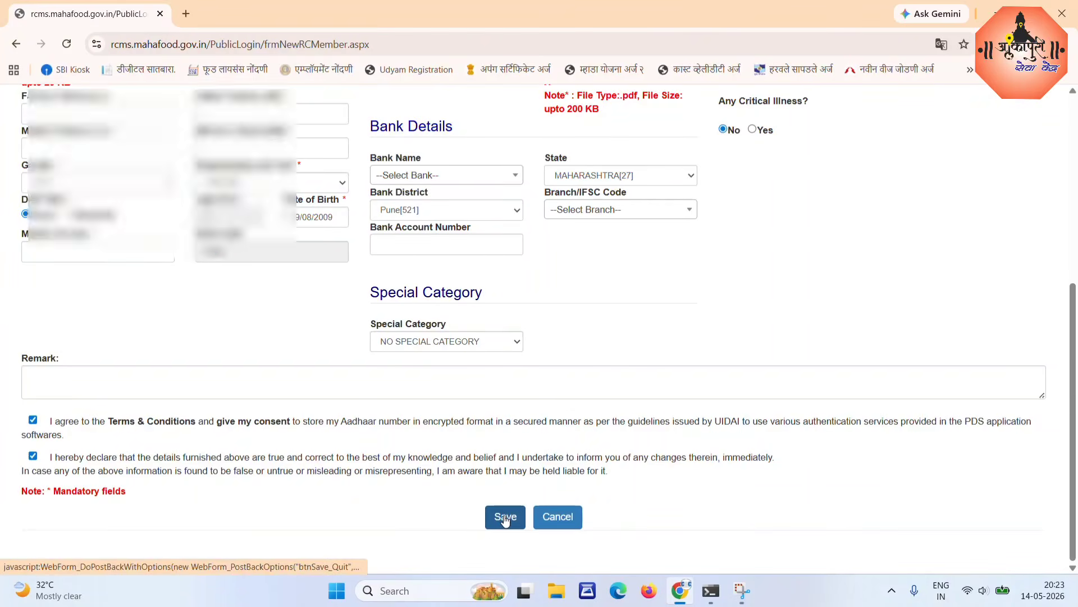
click(504, 520)
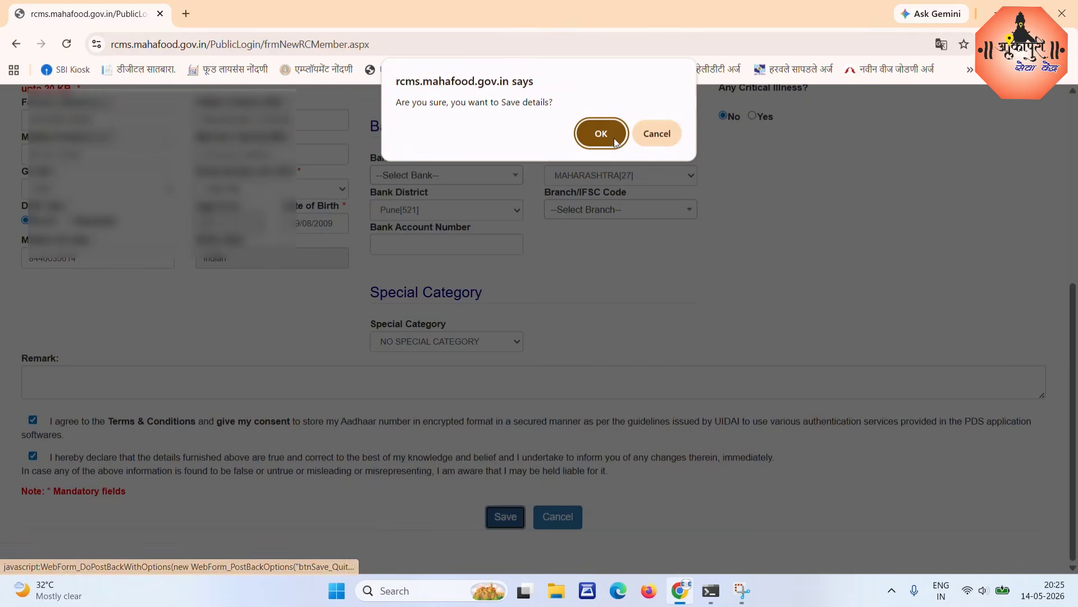
click(595, 135)
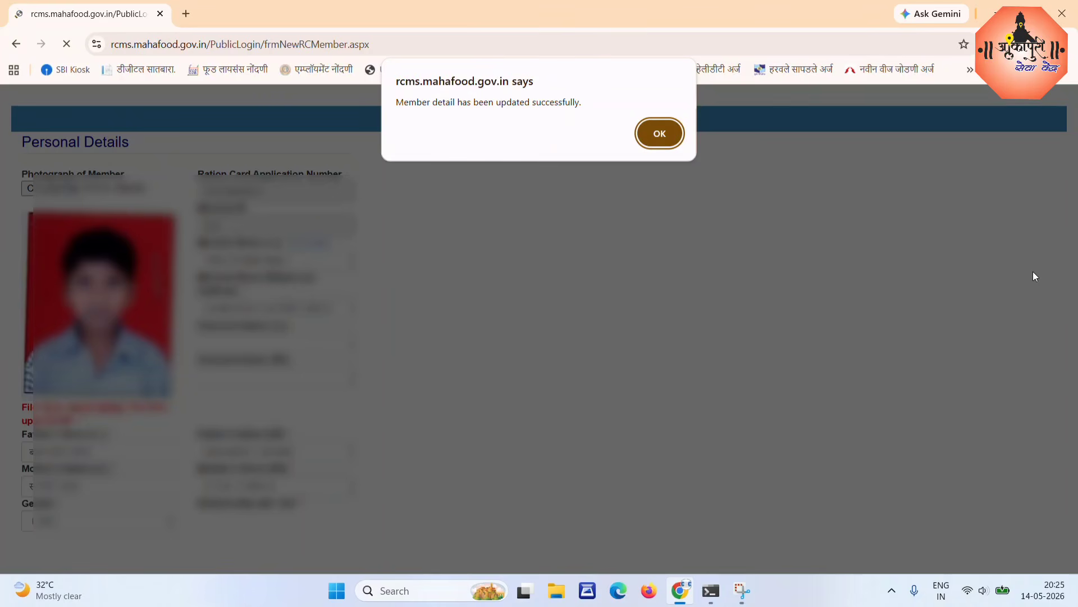
Choose NPH [32] NON PRIORITY HOUSE HOLD (STATE) as the card type in Card Type Details.
click(657, 138)
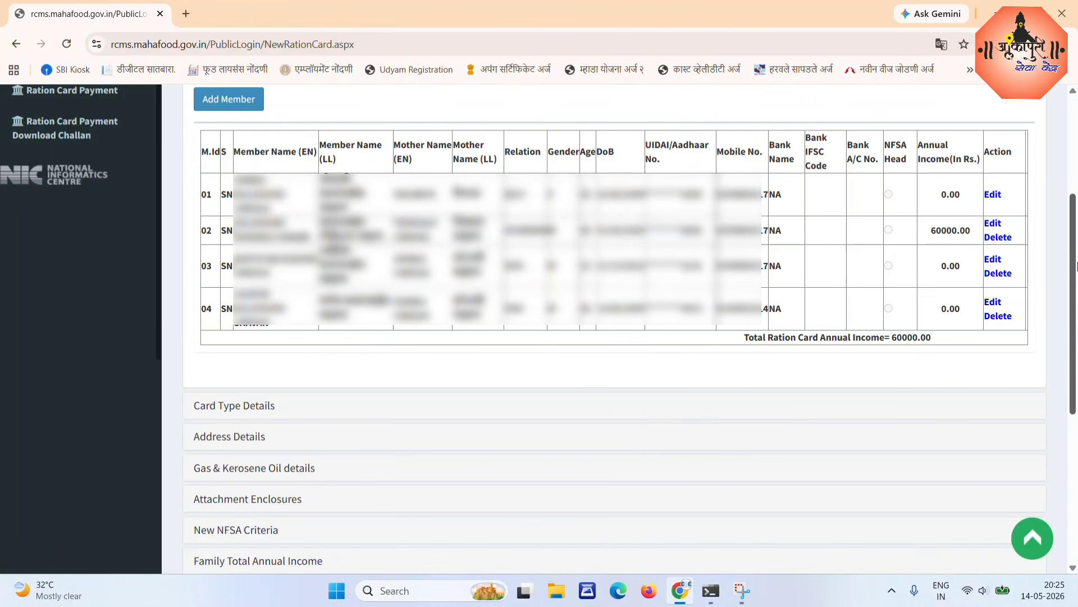
drag(1077, 266, 1076, 396)
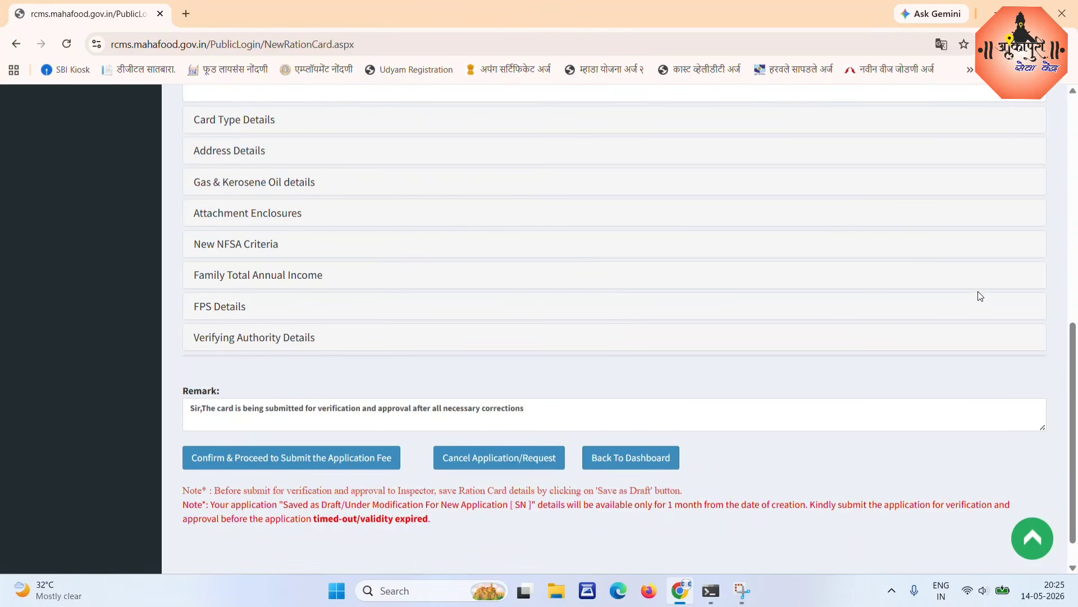
click(232, 124)
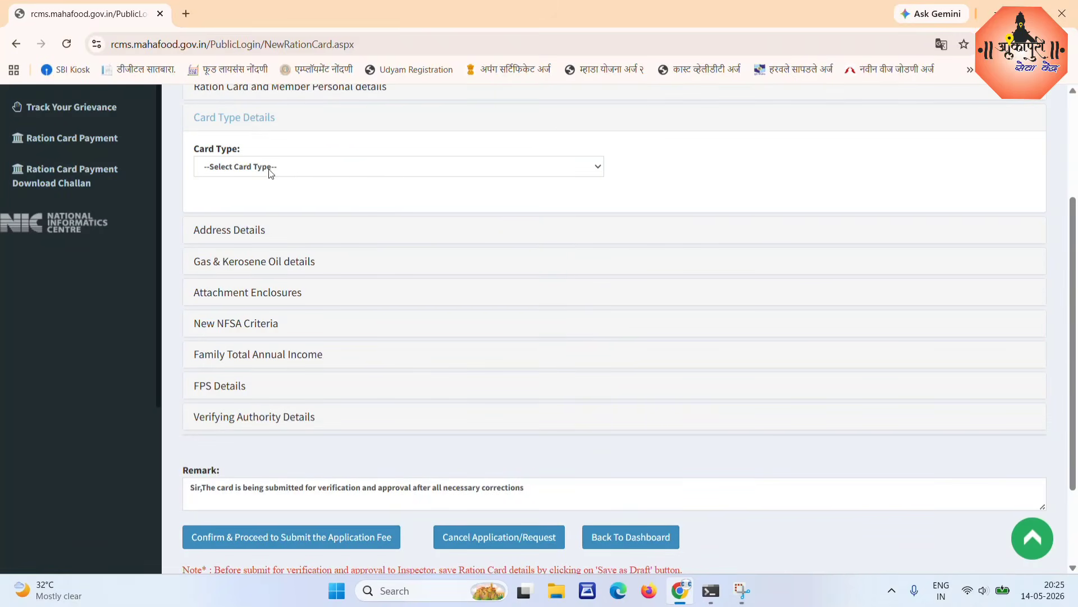
click(284, 167)
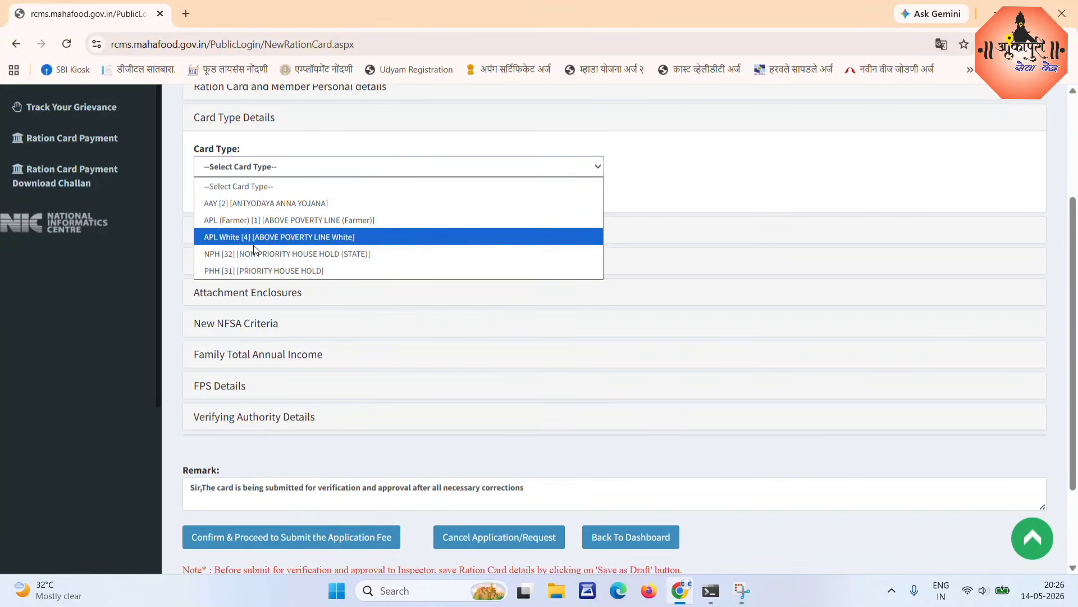
click(290, 254)
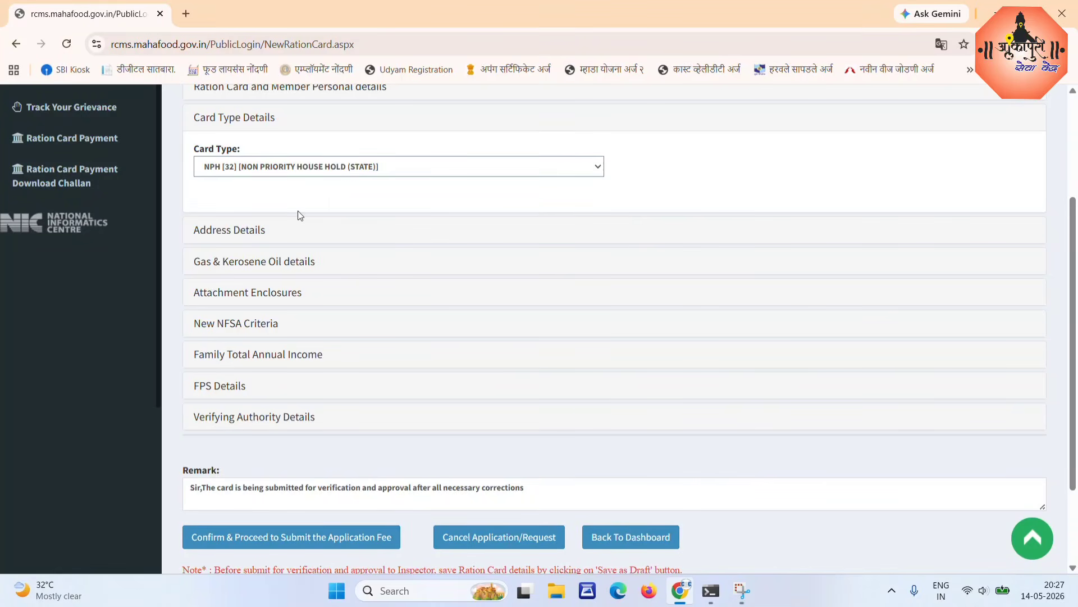
Expand Address Details and step through the house number and landmark fields.
click(223, 234)
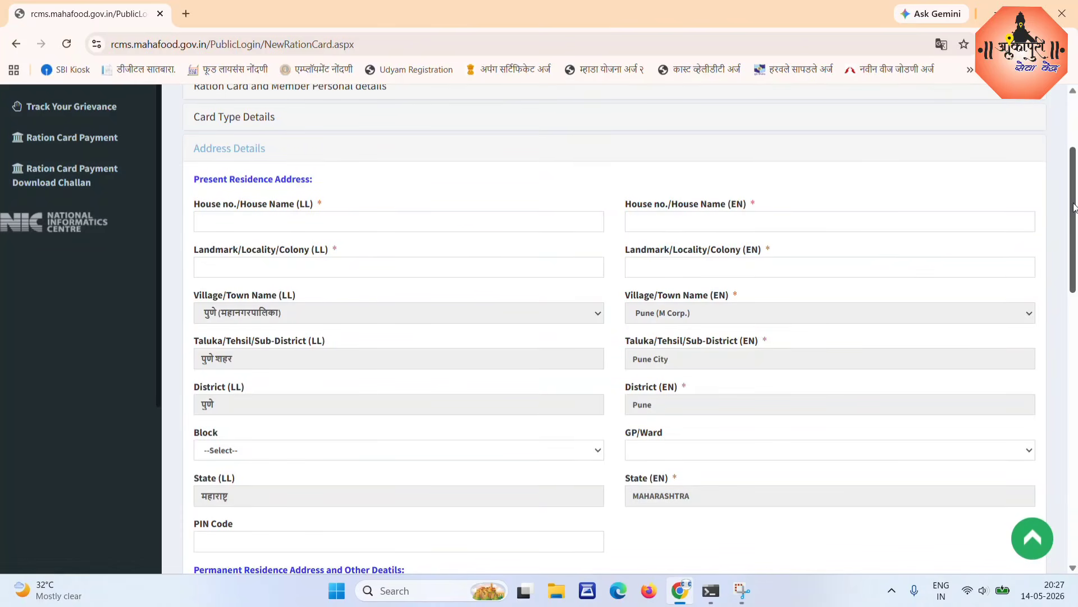
drag(1073, 207, 1076, 227)
click(234, 155)
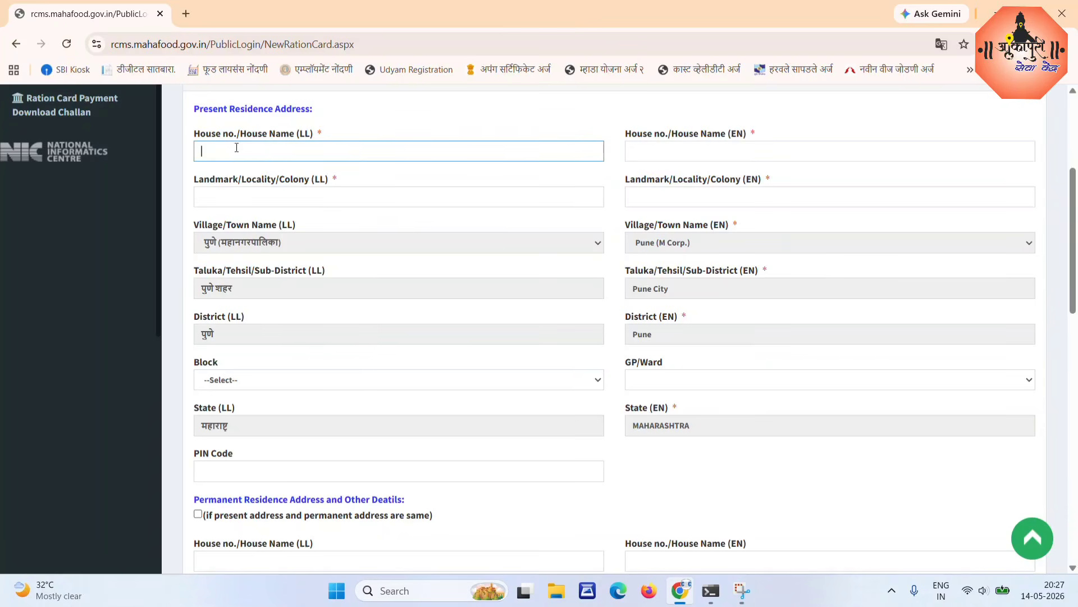
click(669, 148)
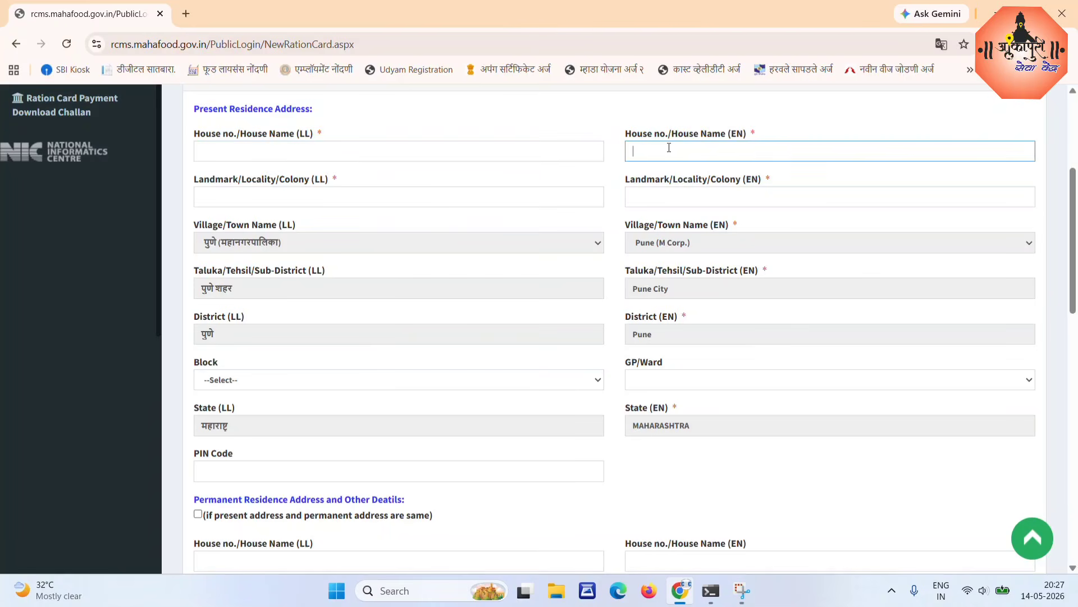
click(282, 198)
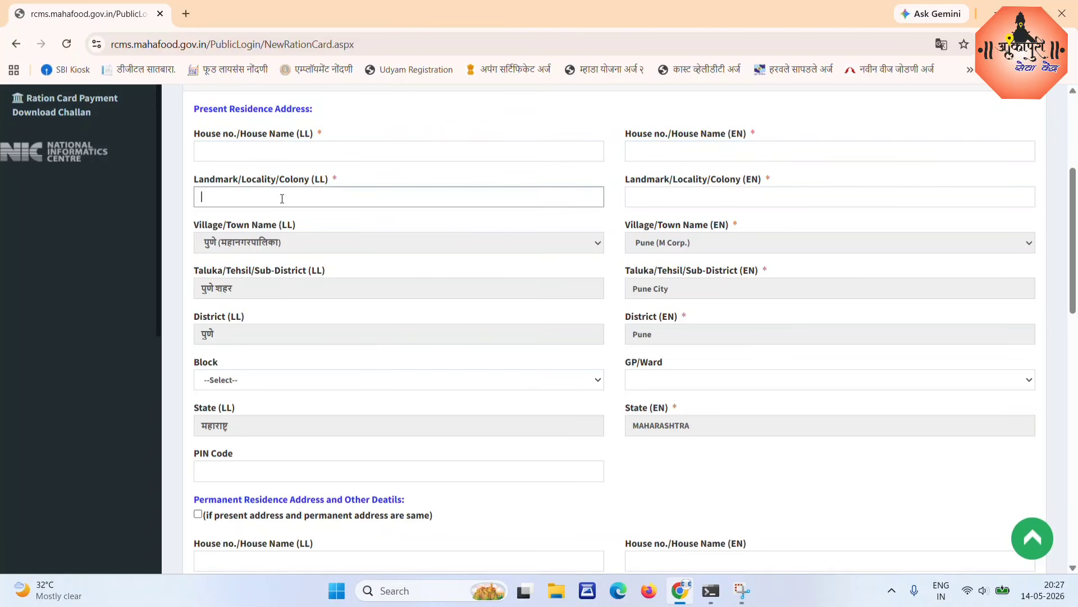
click(668, 199)
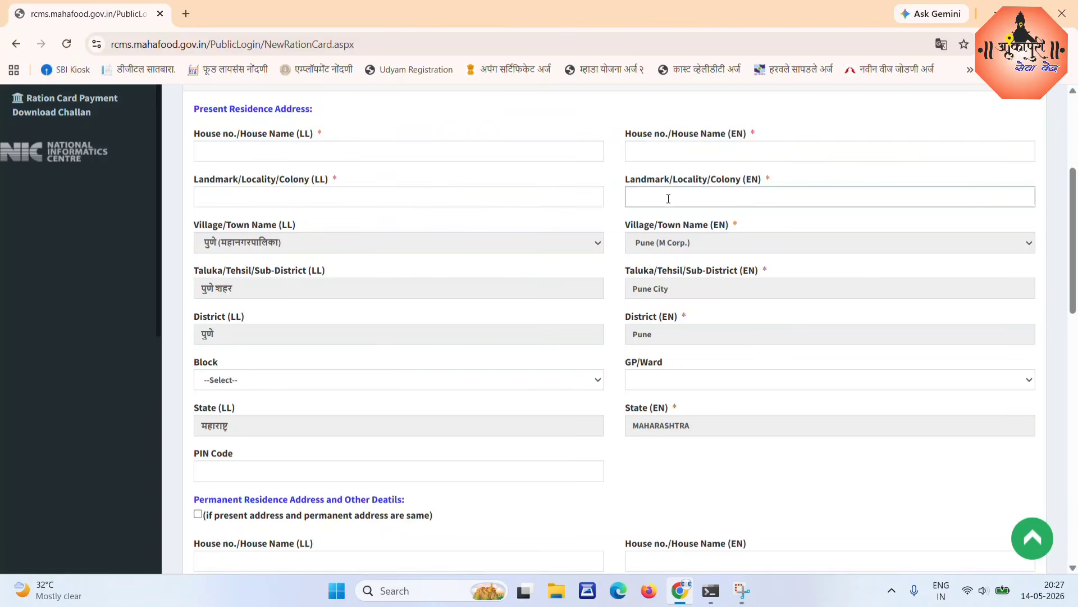
scroll(355, 248, down, 2)
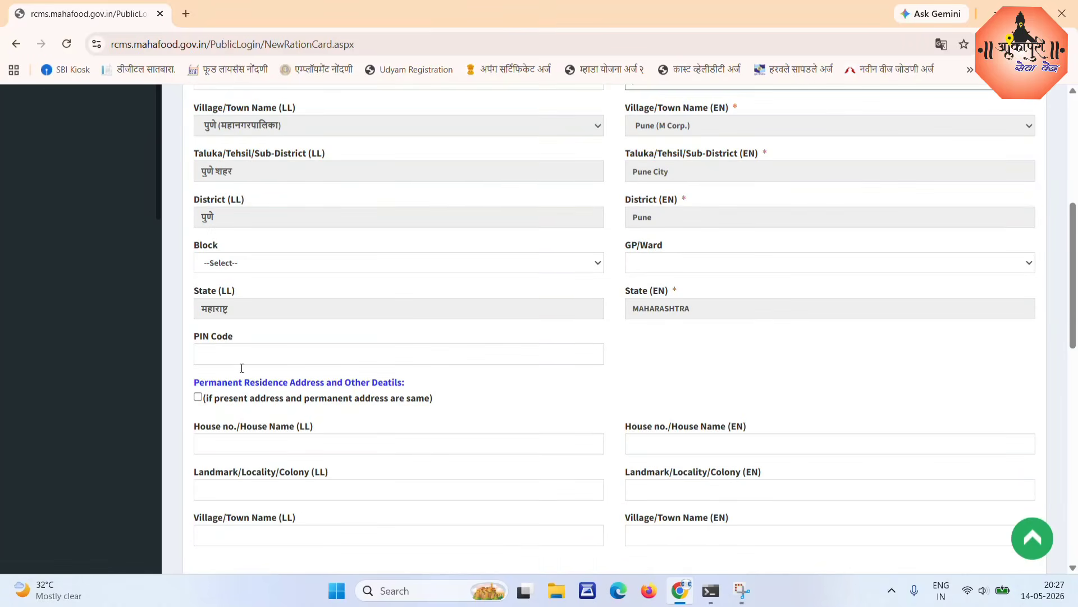
Mark the permanent address same as present, filling Pune (M Corp.) and Maharashtra.
click(221, 350)
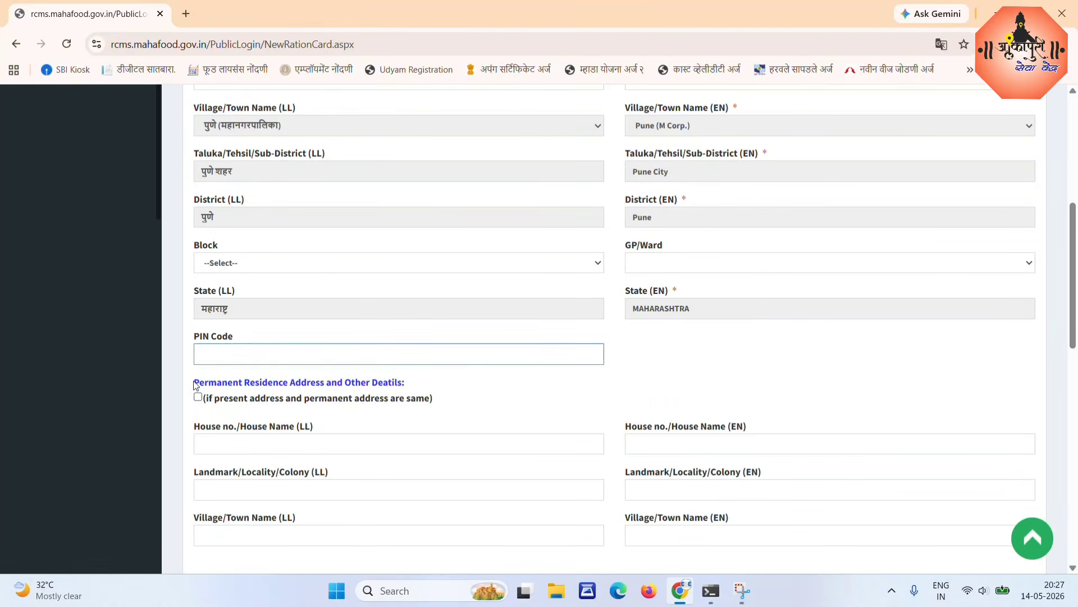
drag(195, 383, 411, 382)
click(447, 385)
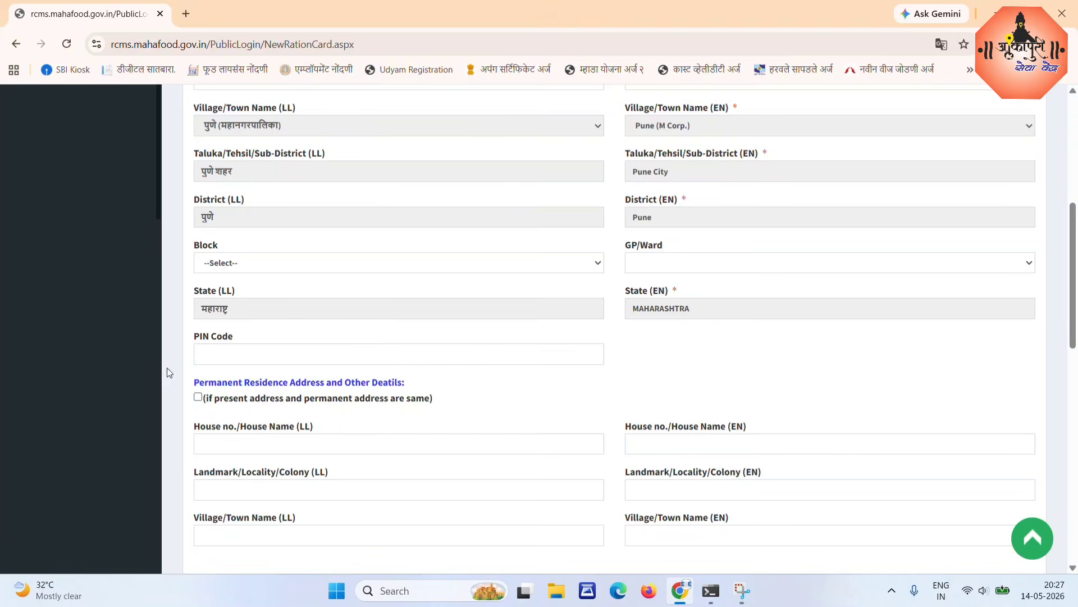
click(200, 398)
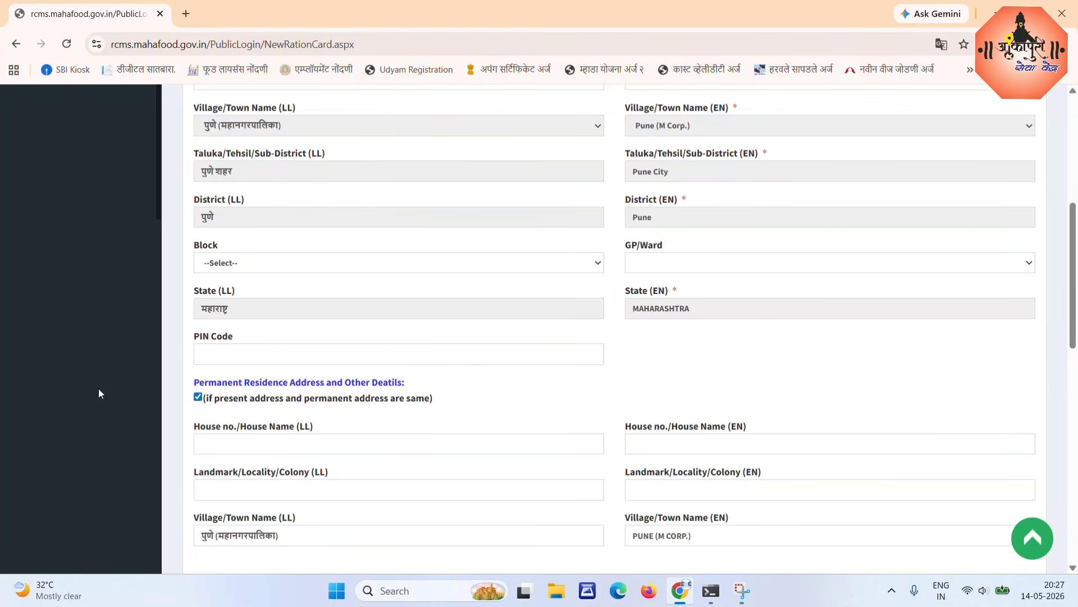
scroll(419, 335, down, 10)
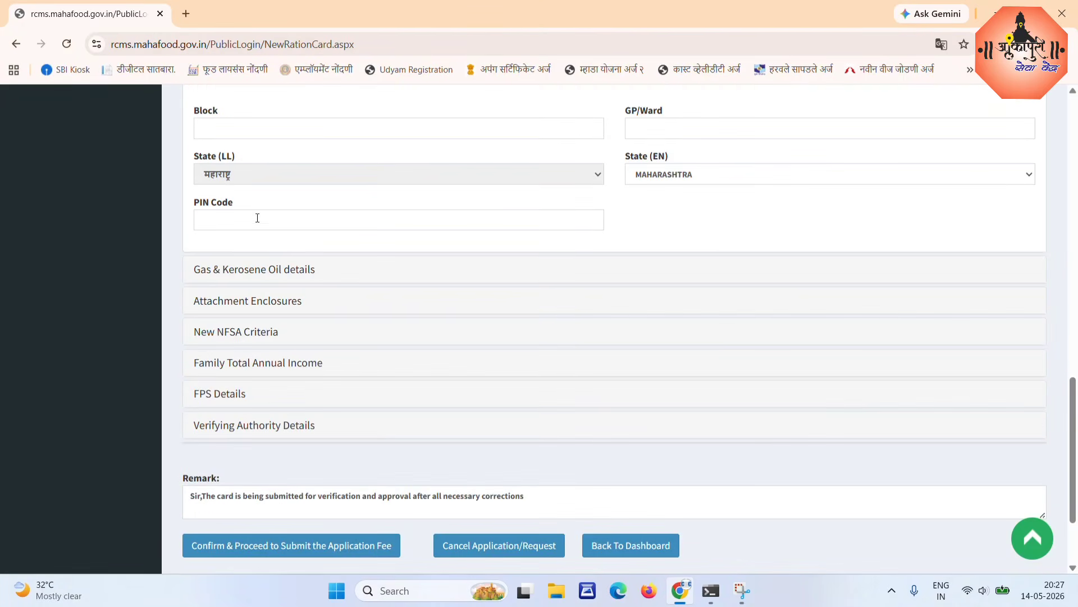
scroll(261, 219, down, 2)
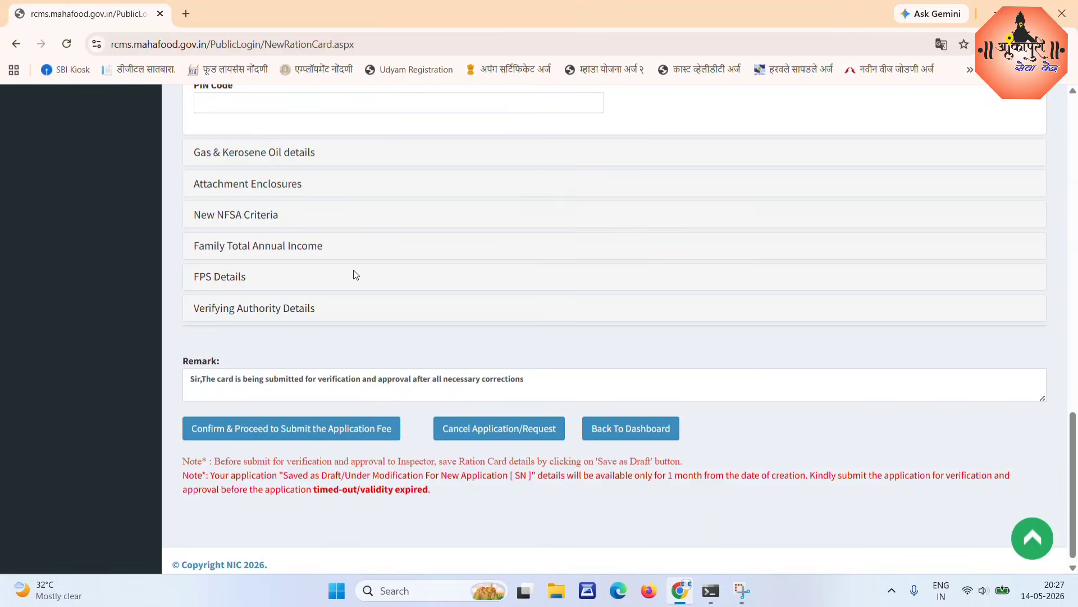
scroll(523, 276, down, 1)
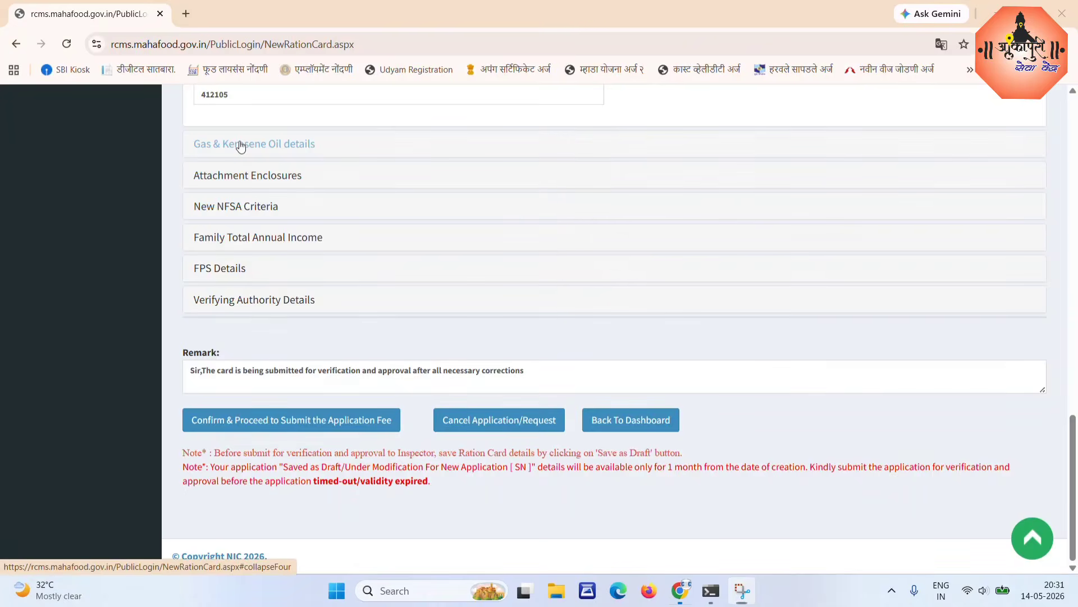
Set gas connection status to GB-Gas Cylinder two and enter consumer number 60.
click(240, 145)
click(300, 132)
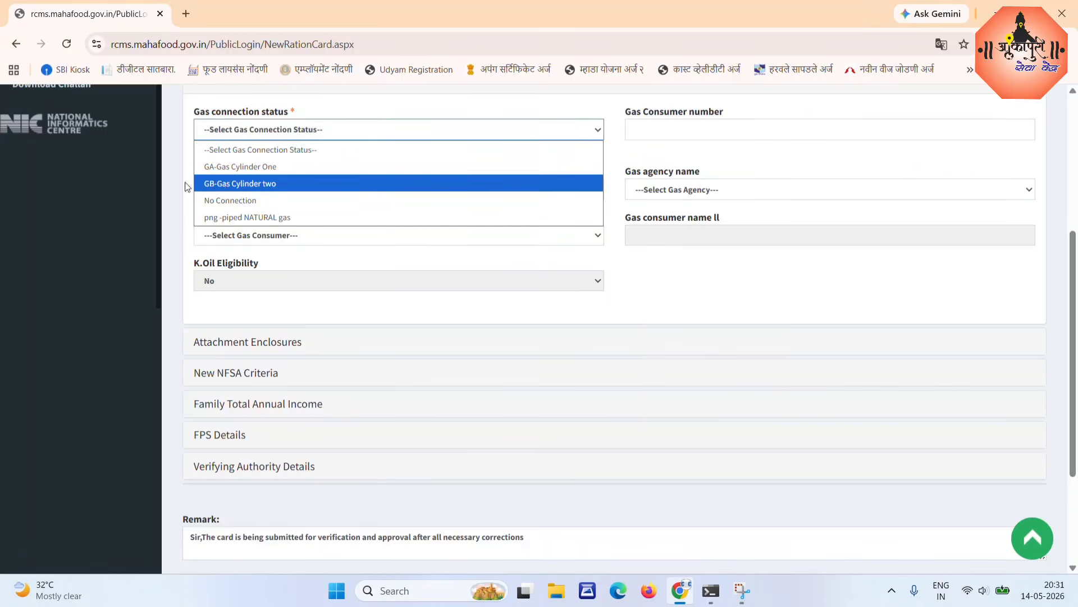
click(253, 185)
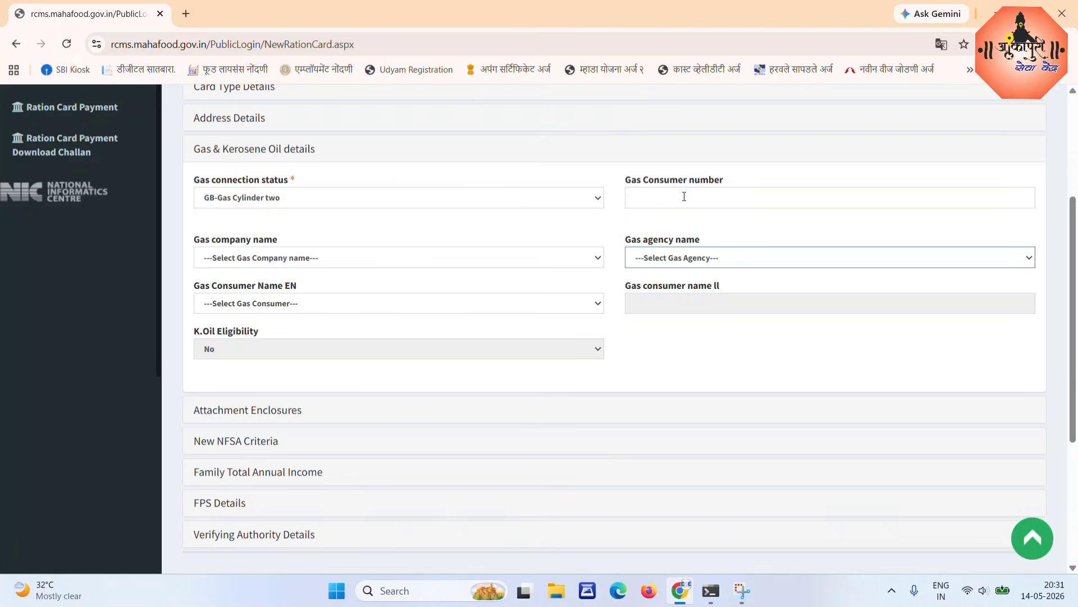
click(684, 197)
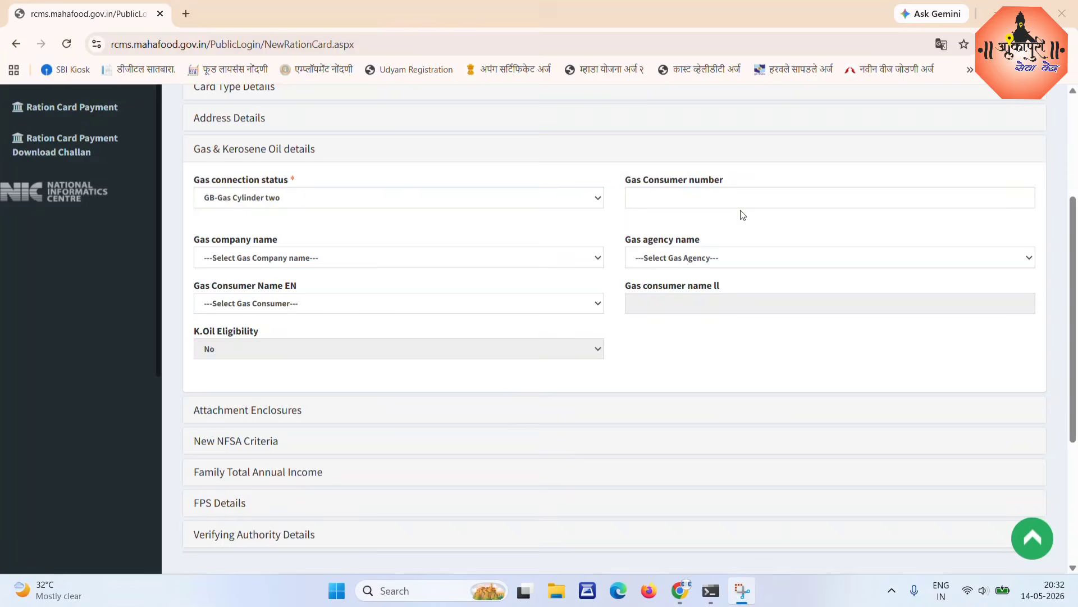
click(665, 199)
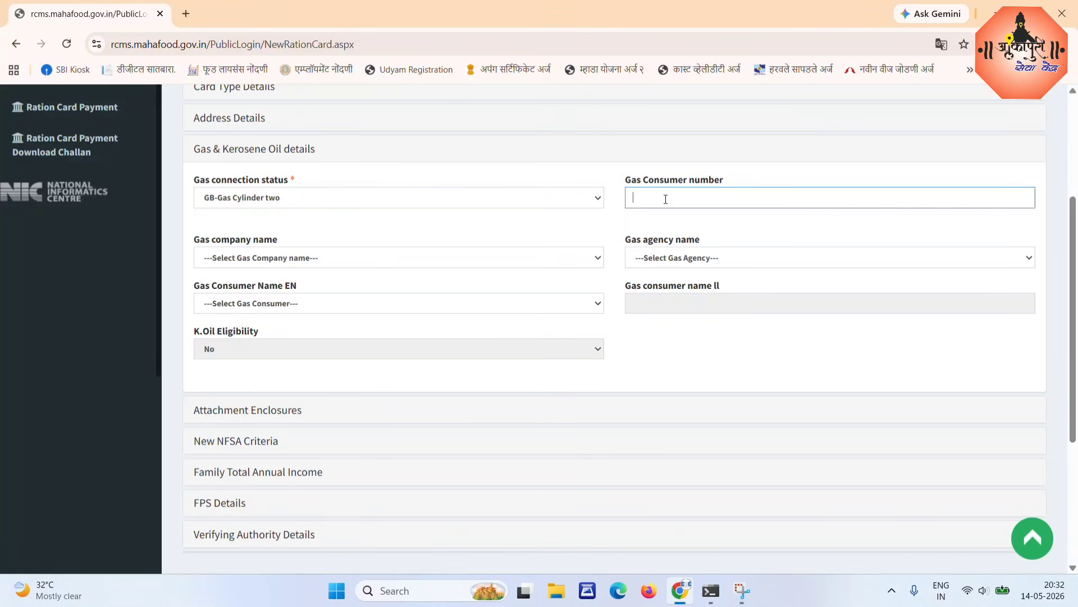
text(60)
Choose Hindustan Petroleum Corporation Limited and SANT DNYNESHWAR MAULI GAS AGENCY as the gas supplier.
click(297, 258)
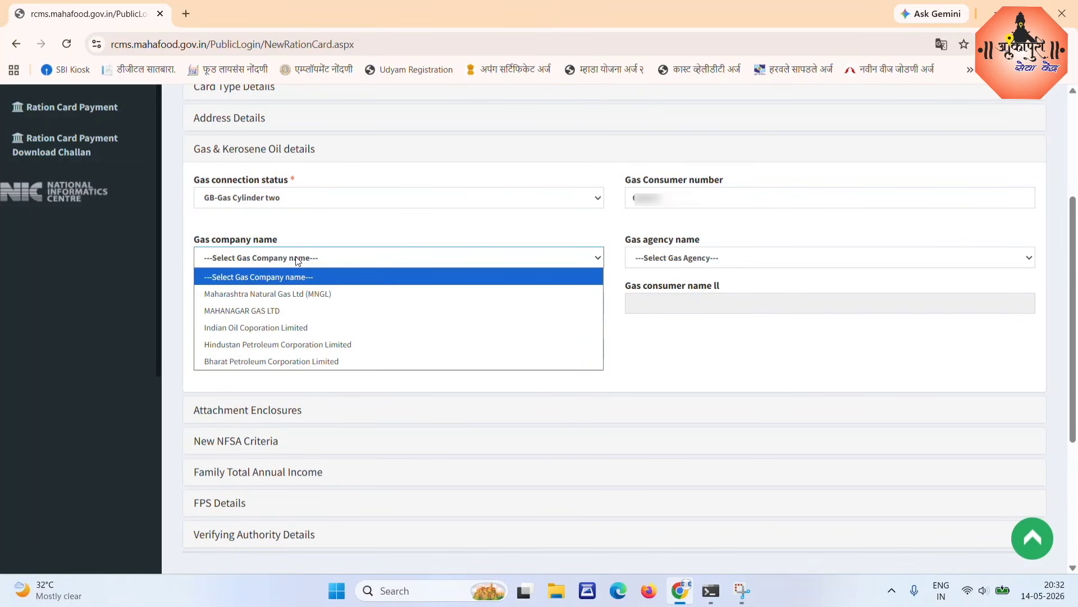
click(247, 344)
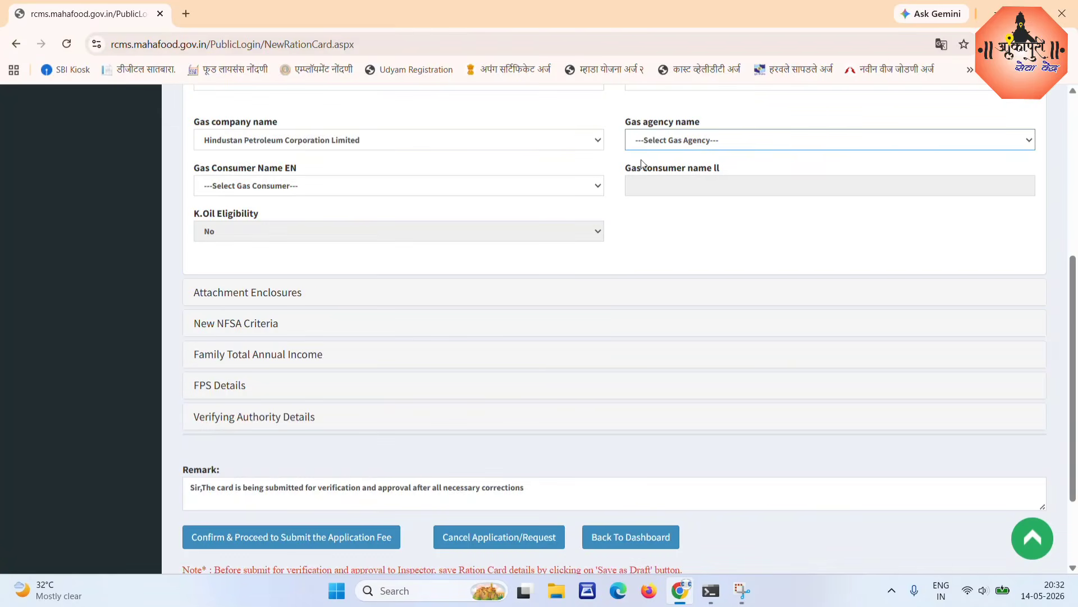
click(690, 146)
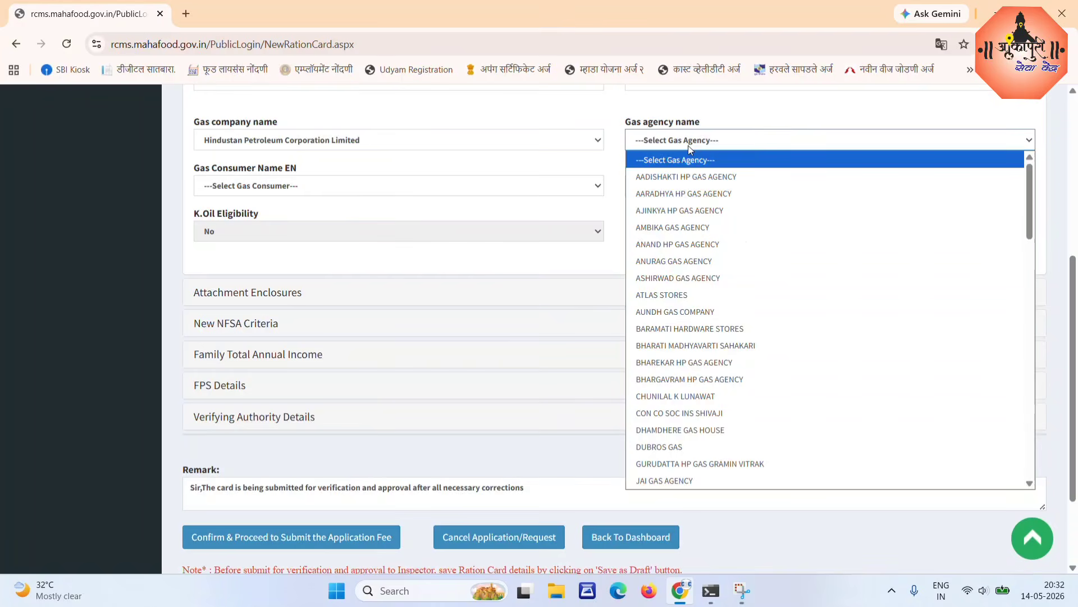
text(shri)
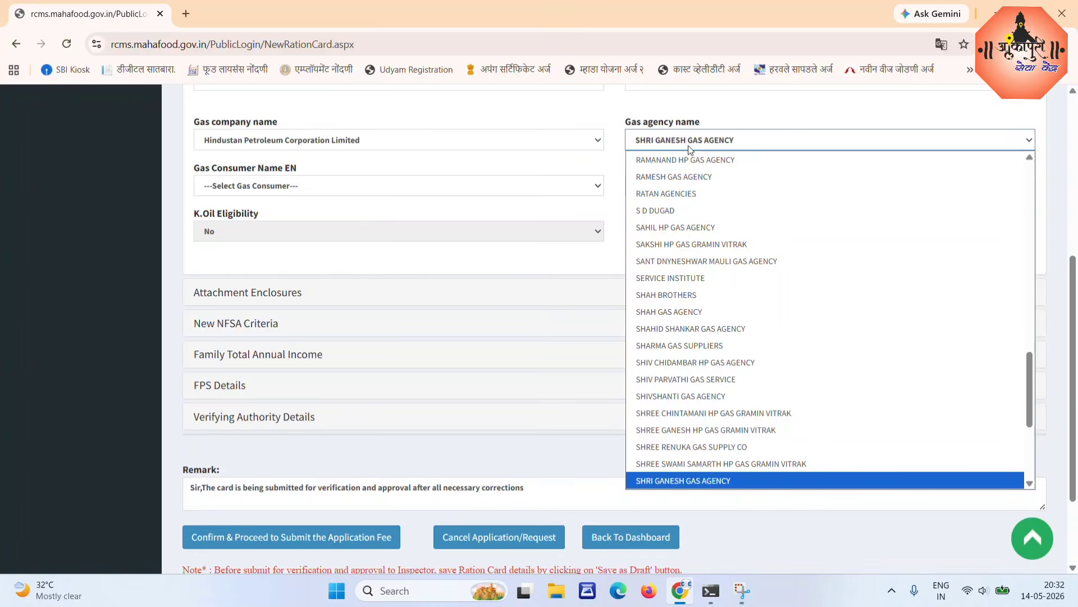
text(san)
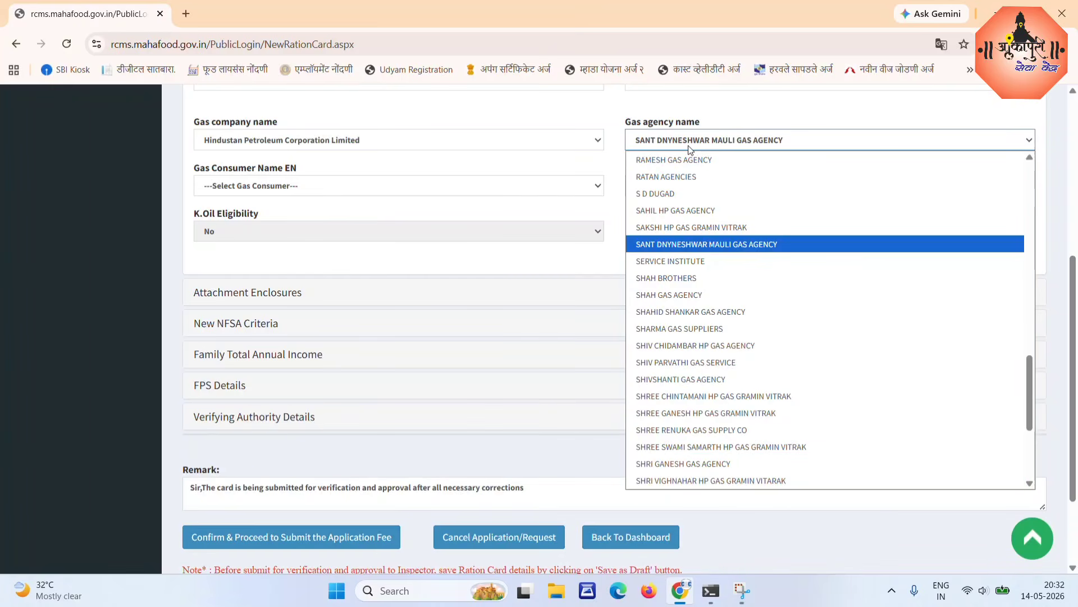
key(Return)
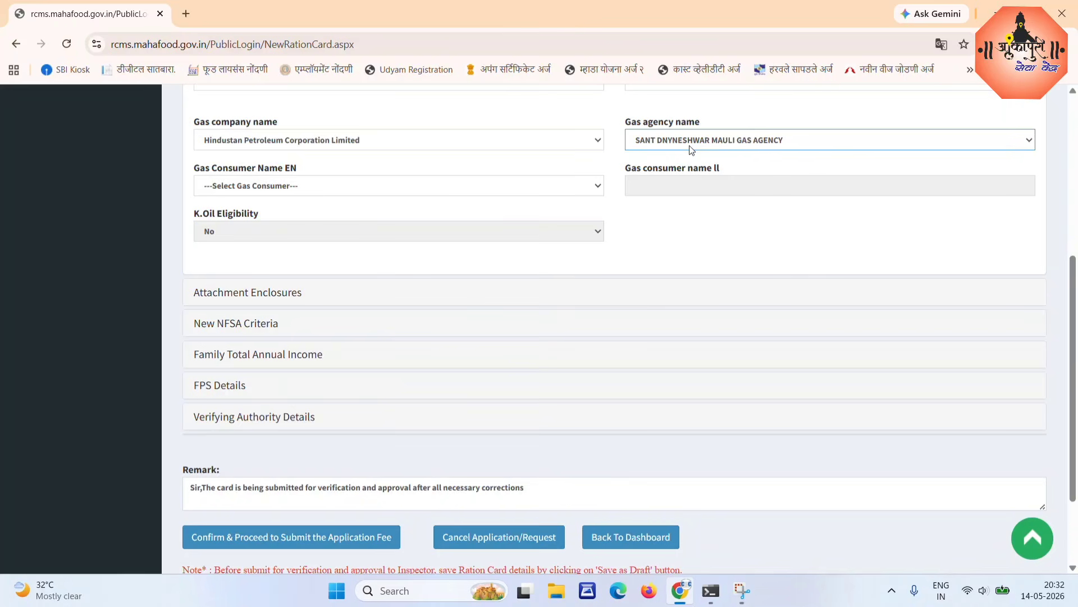
Select the household's gas consumer name and expand Attachment Enclosures.
click(256, 187)
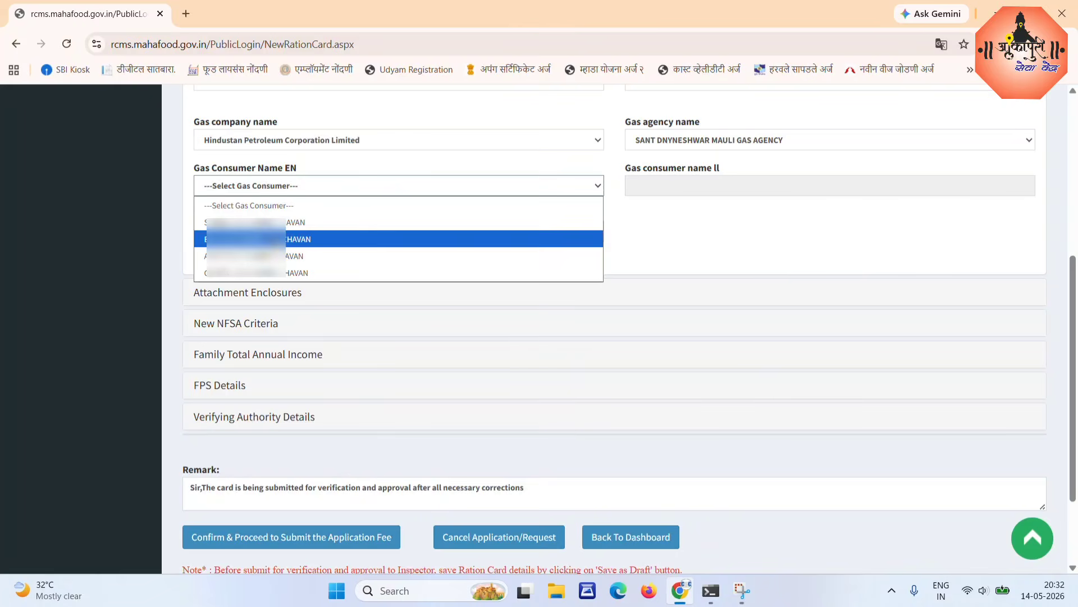
click(301, 237)
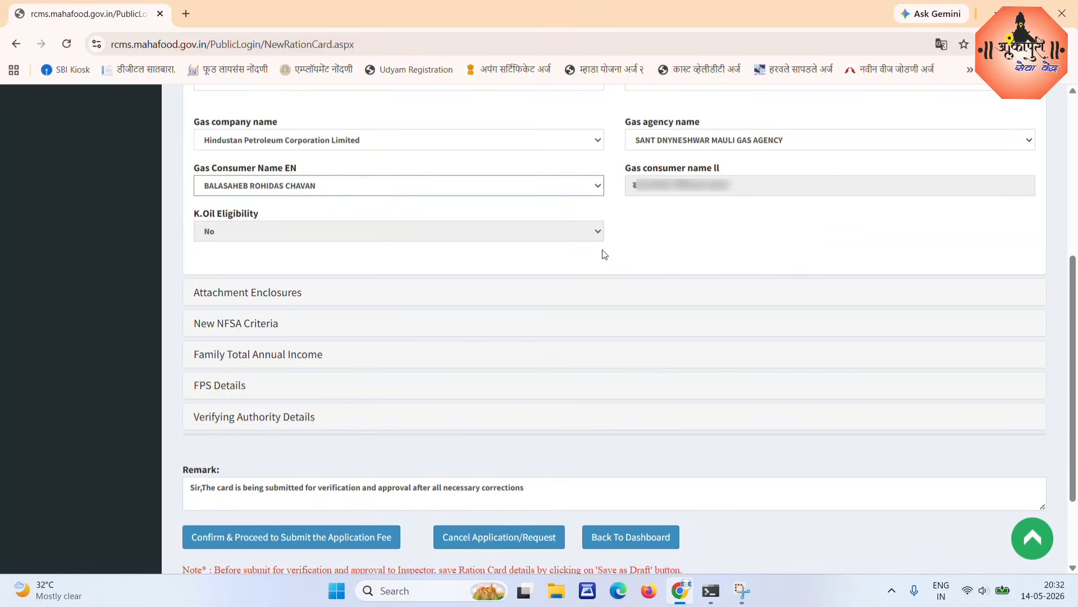
scroll(623, 236, down, 2)
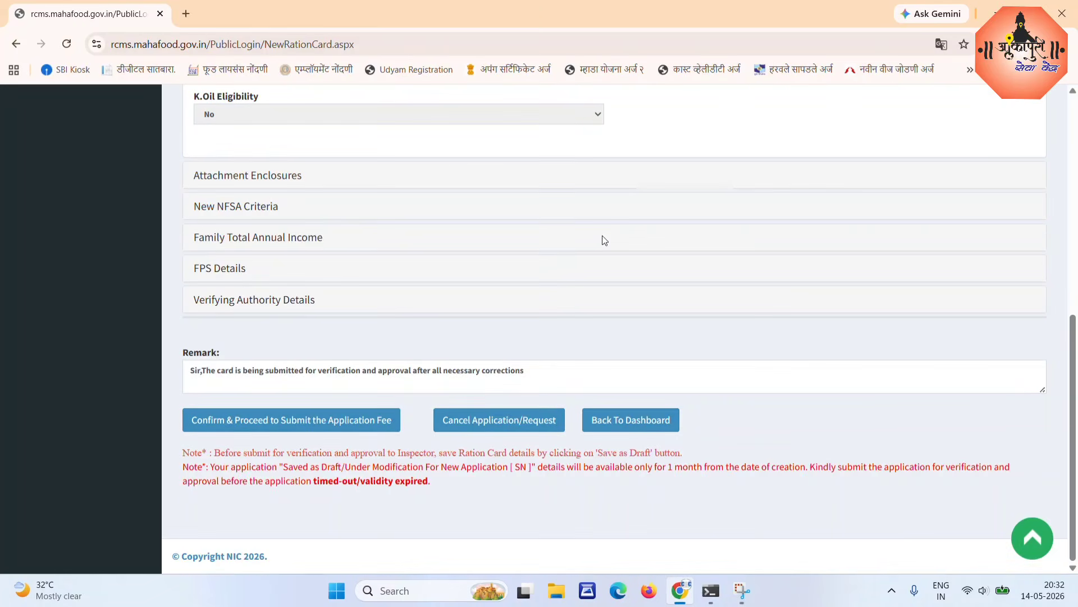
click(233, 175)
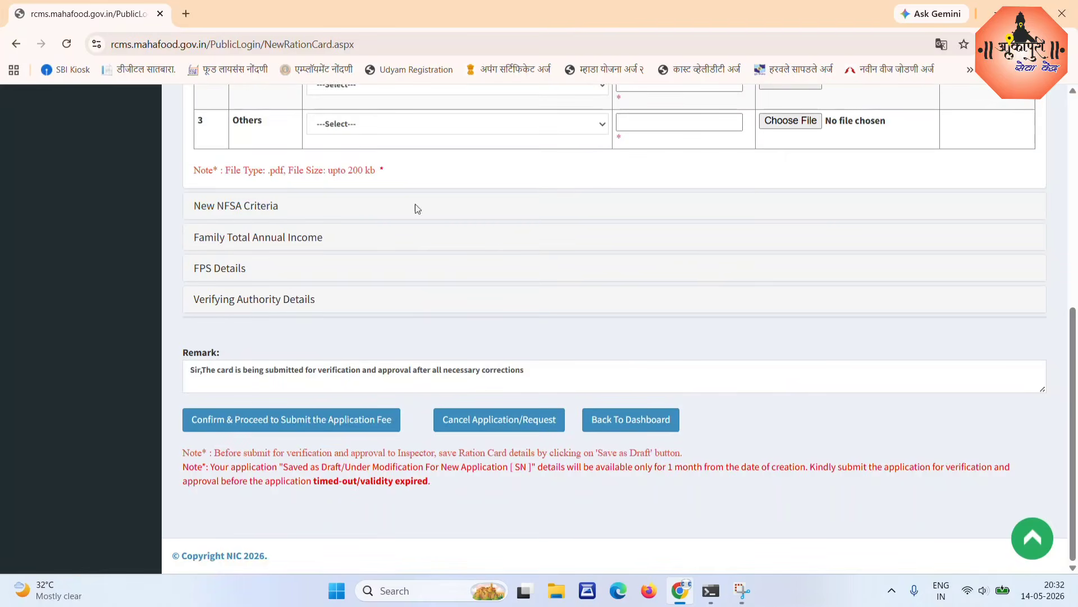
scroll(418, 208, up, 2)
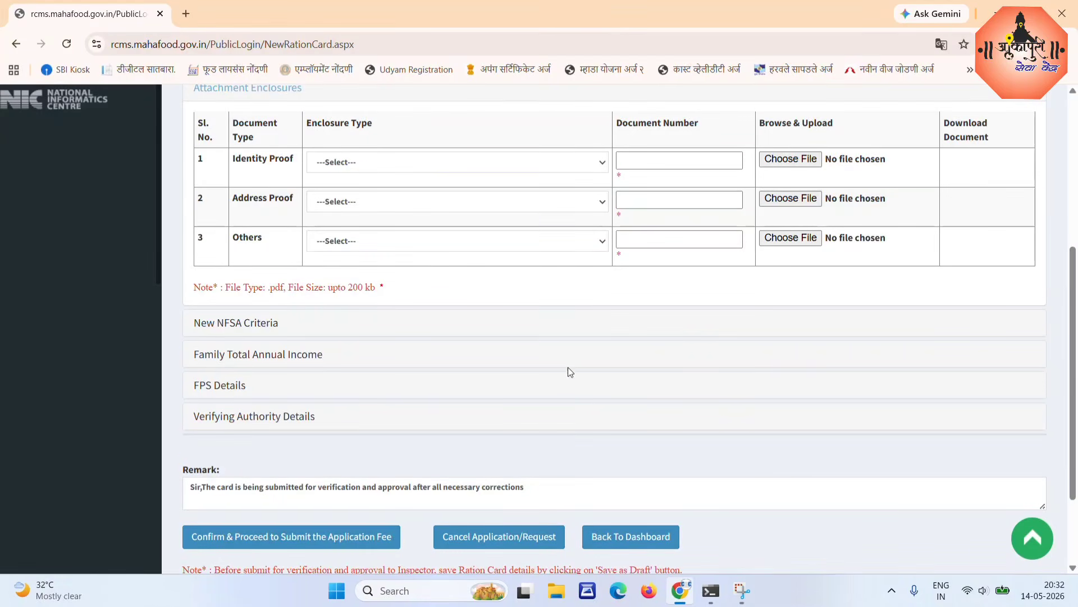
Use Voter Id Card as both identity proof and address proof.
click(368, 165)
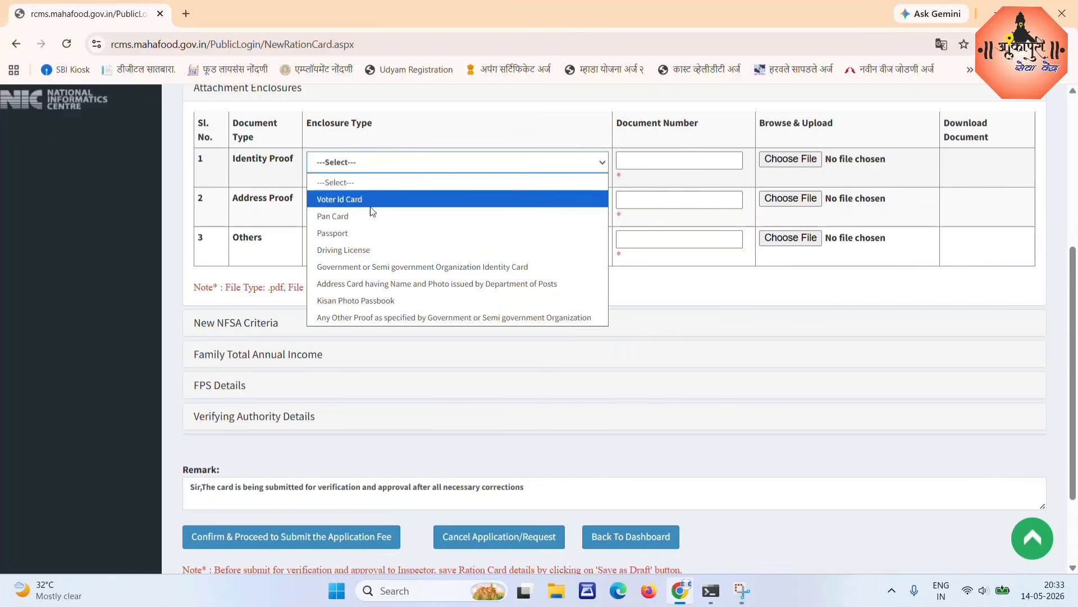
click(341, 200)
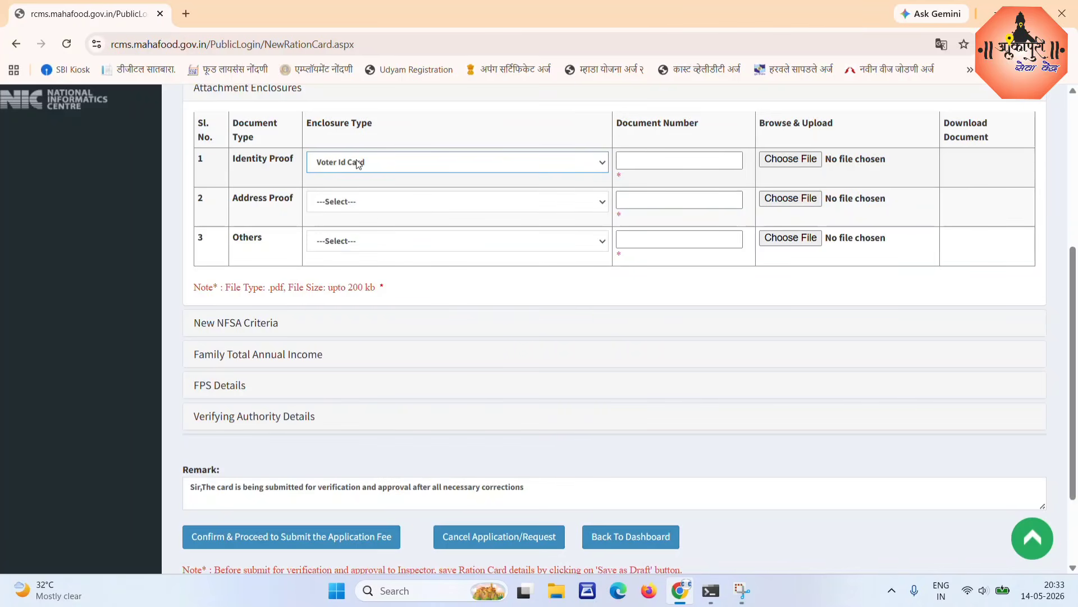
click(638, 166)
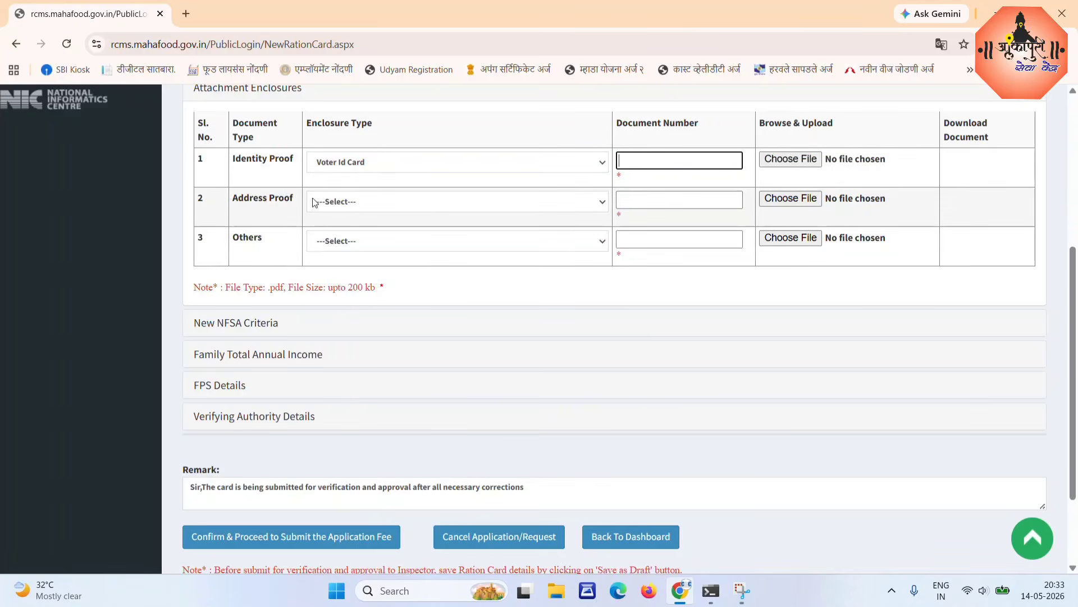
click(436, 202)
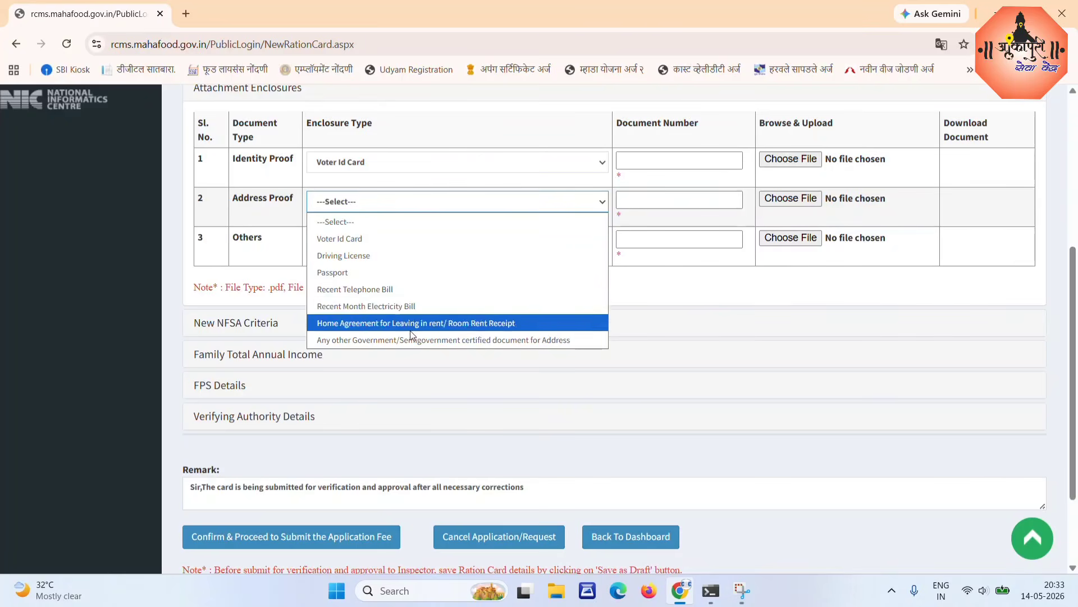
click(331, 240)
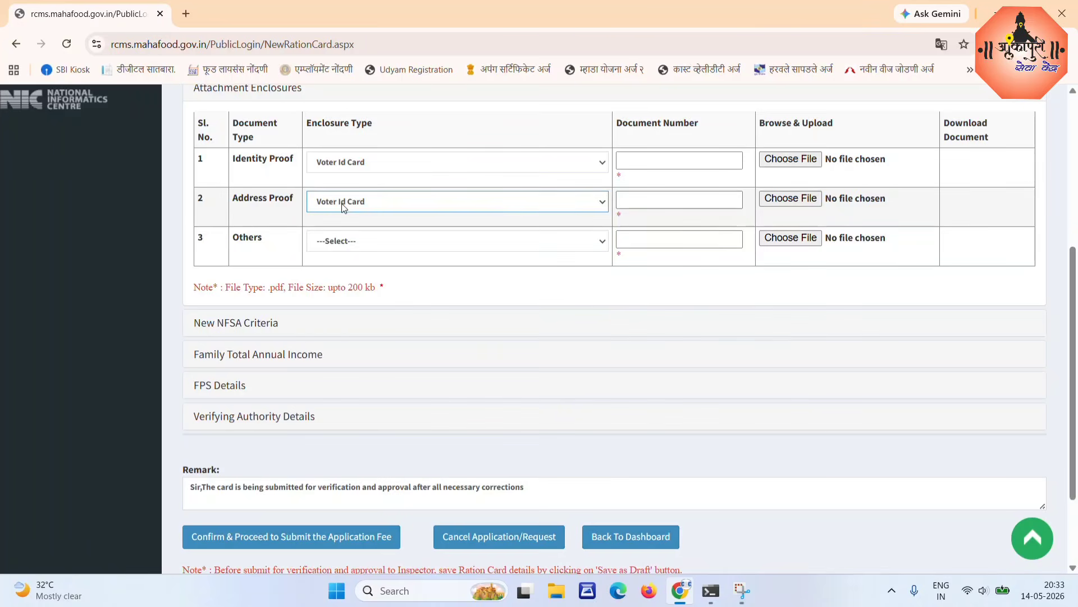
click(645, 198)
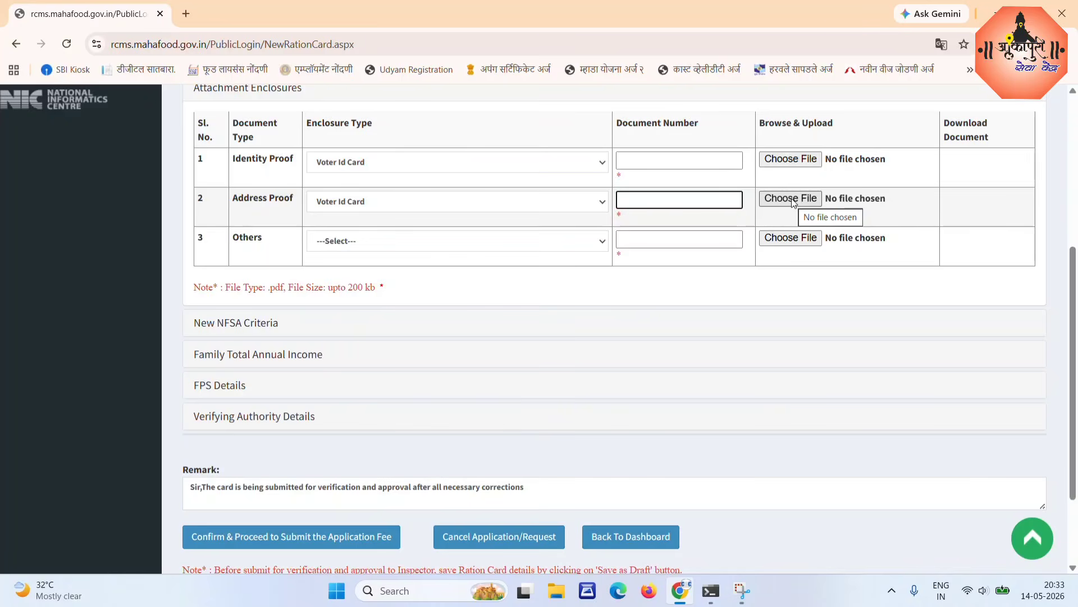
Add an Other document numbered 60000 with HAMIPATRA.pdf uploaded in row 3.
drag(267, 240, 240, 239)
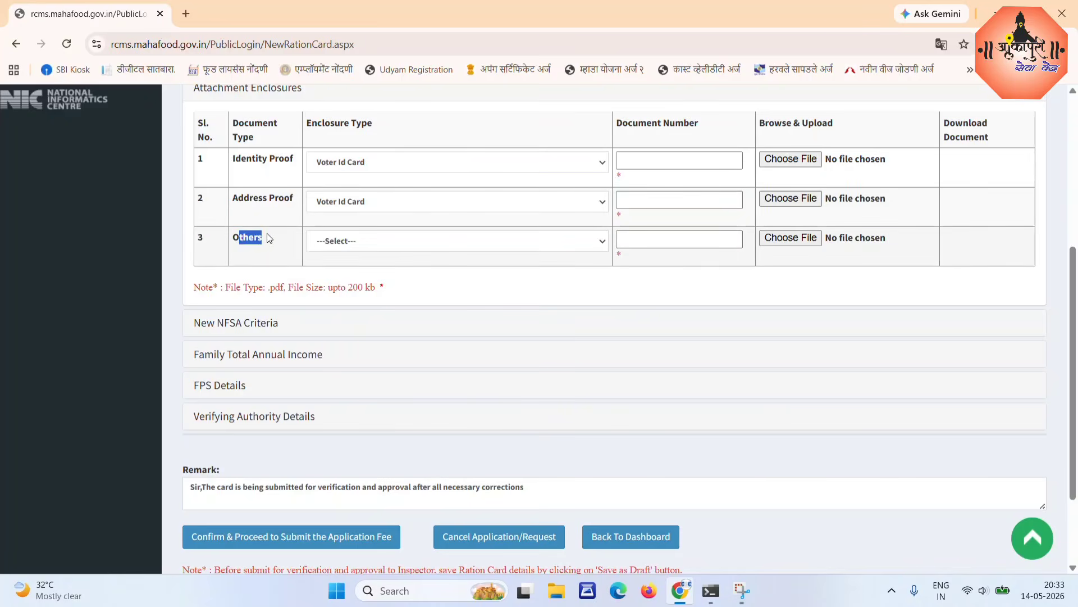
click(391, 240)
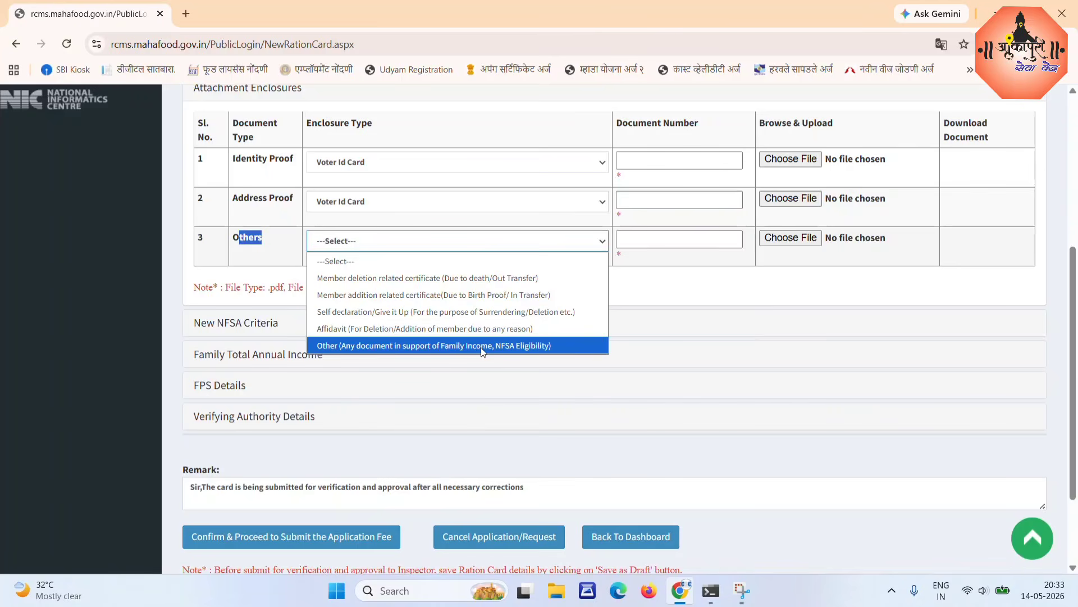
click(398, 344)
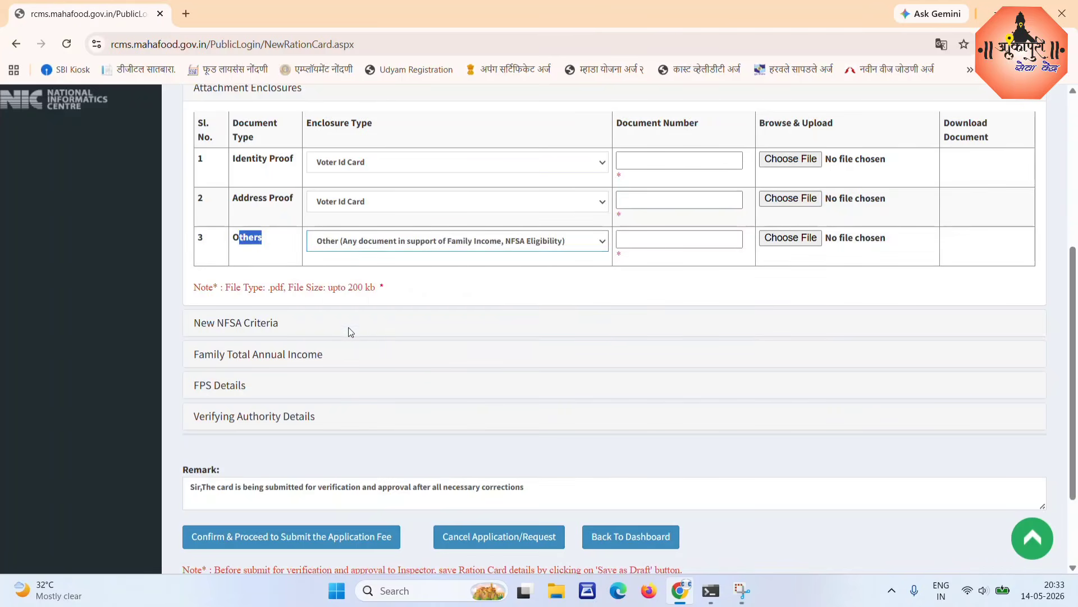
click(663, 243)
text(60000)
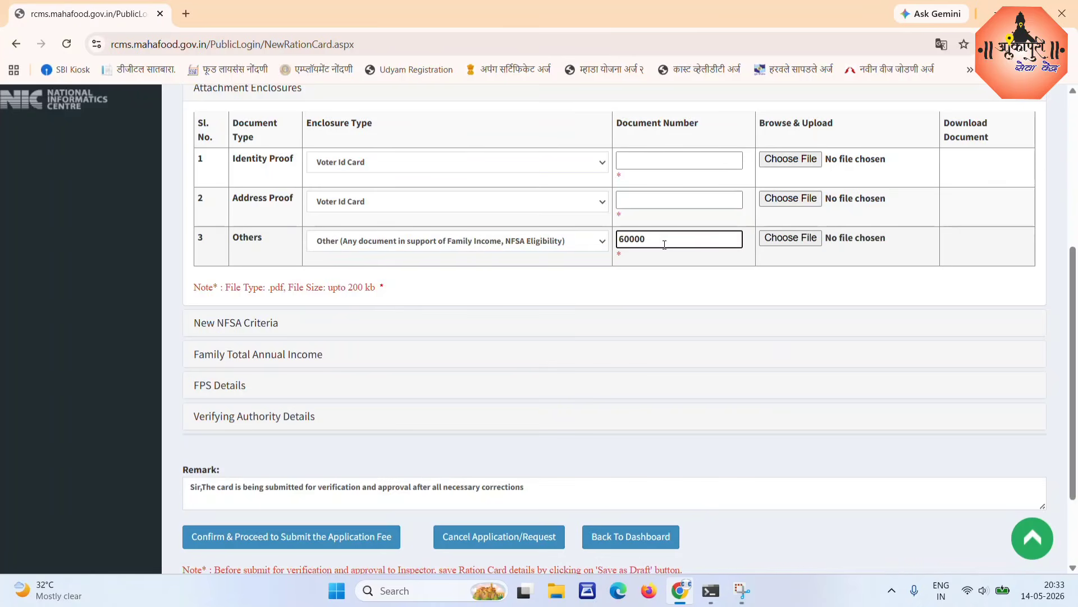
click(791, 239)
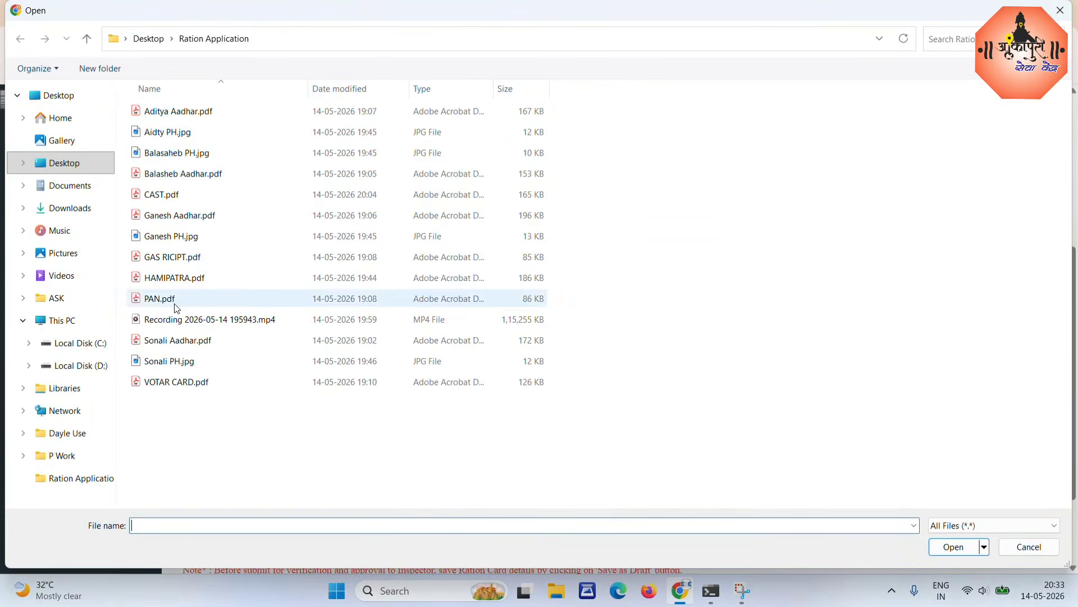
click(173, 276)
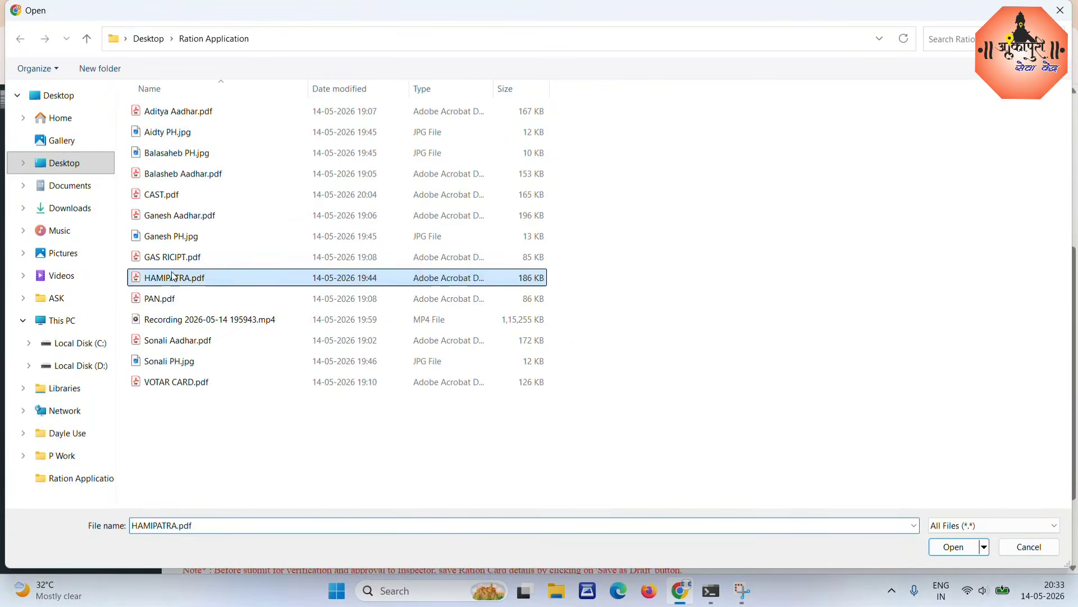
click(955, 546)
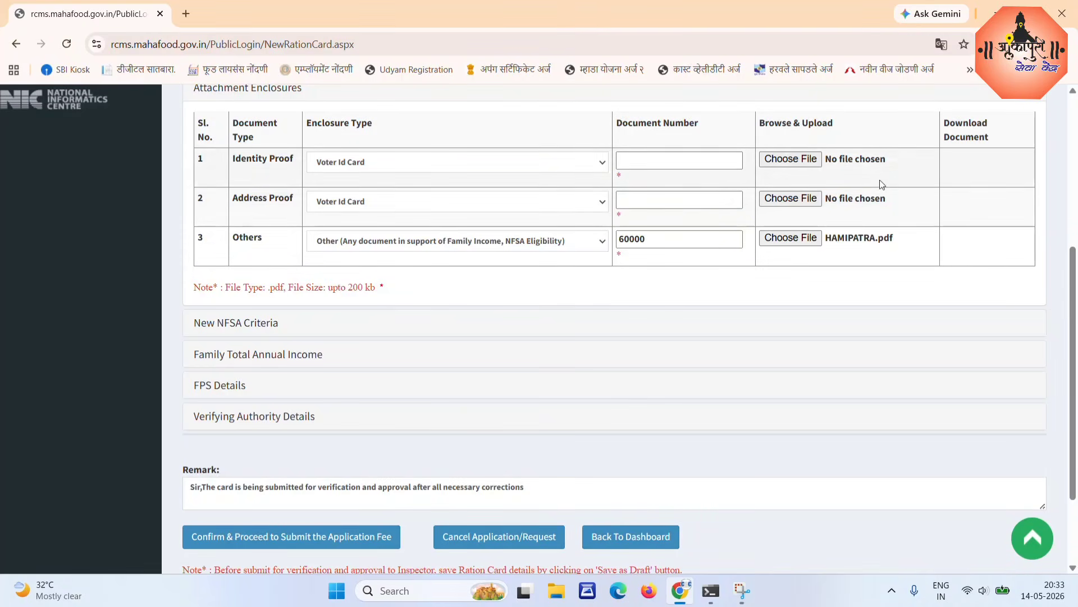
Set the New NFSA Criteria category to 'None of these' and upload GAS RICIPT.pdf.
drag(1075, 266, 1074, 340)
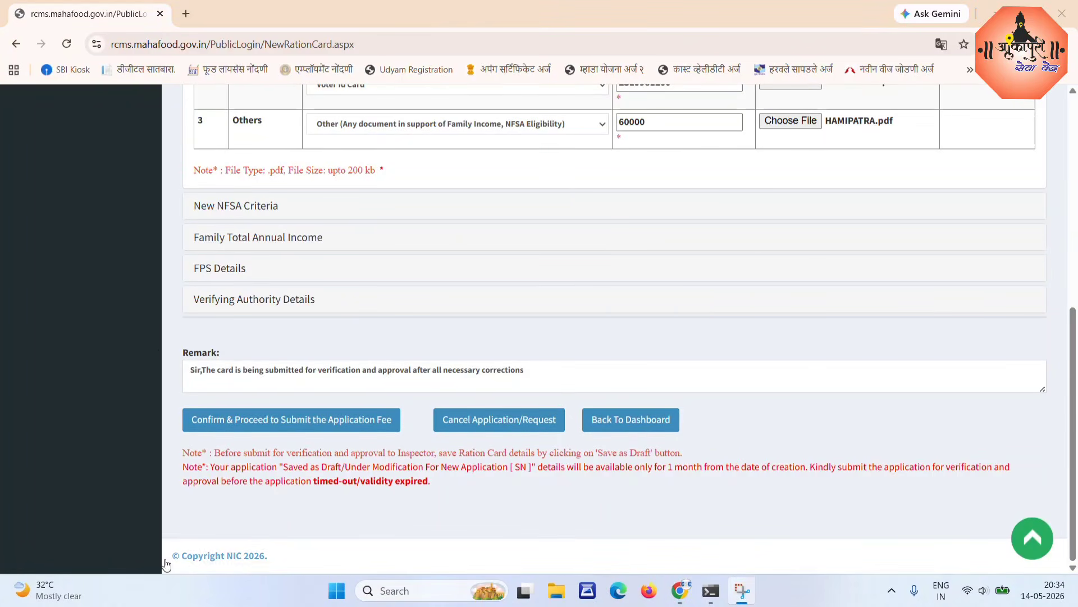
click(247, 206)
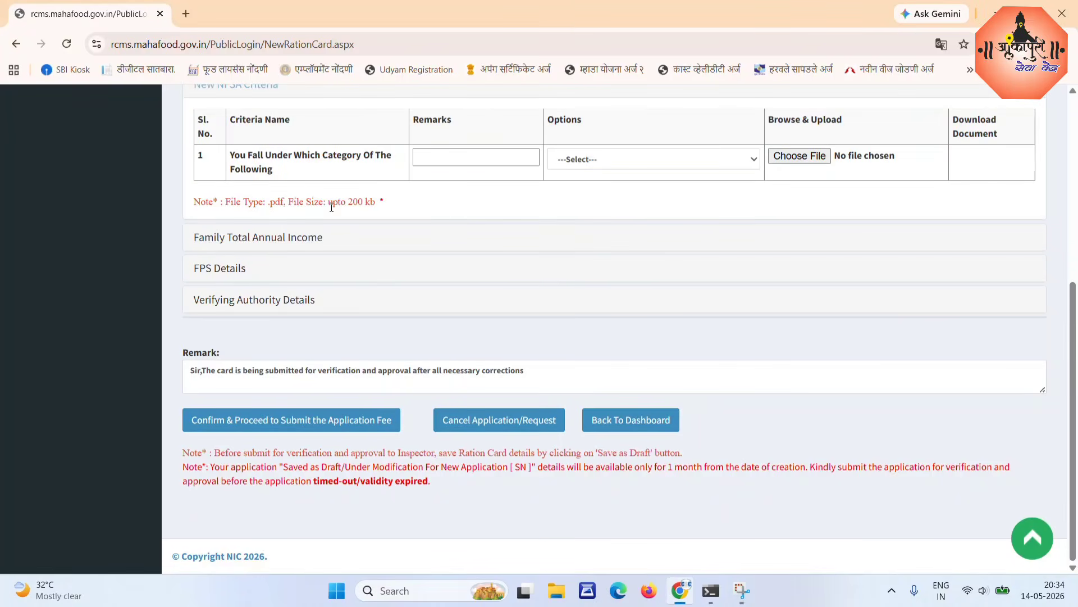
click(623, 159)
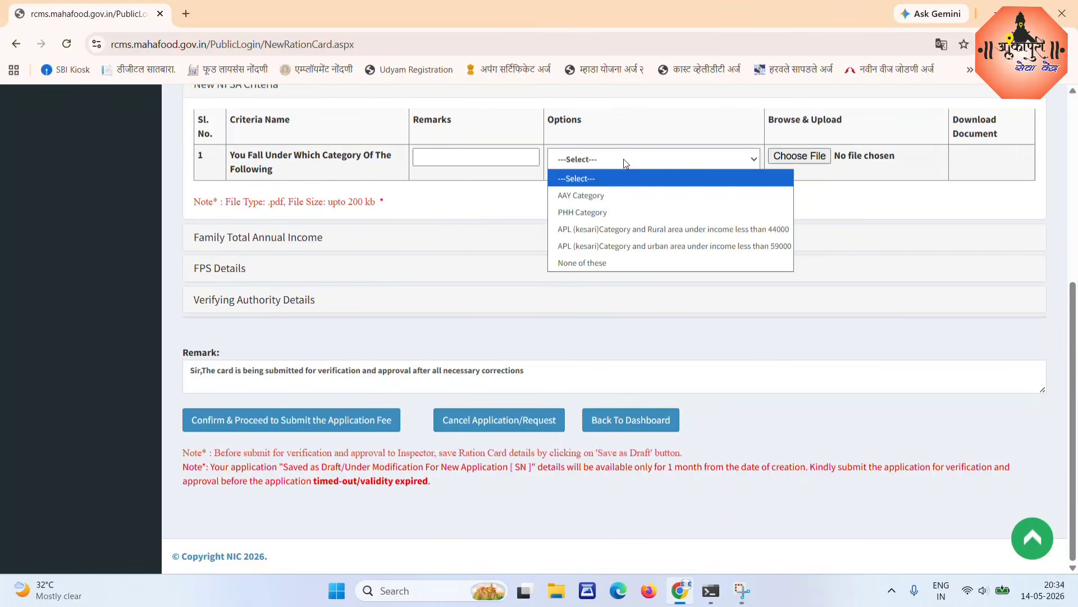
click(579, 264)
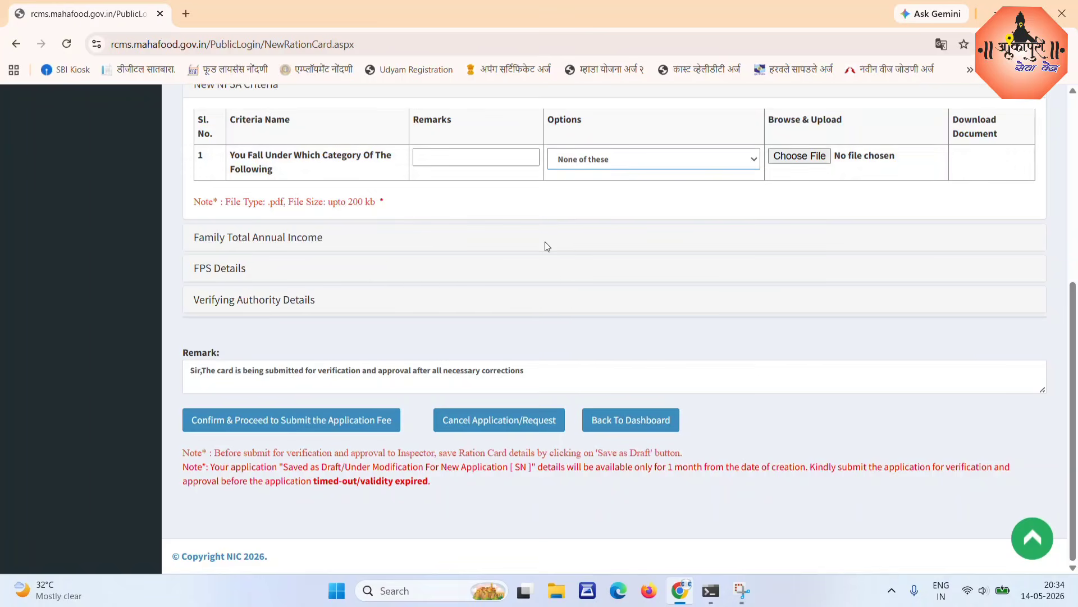
click(800, 160)
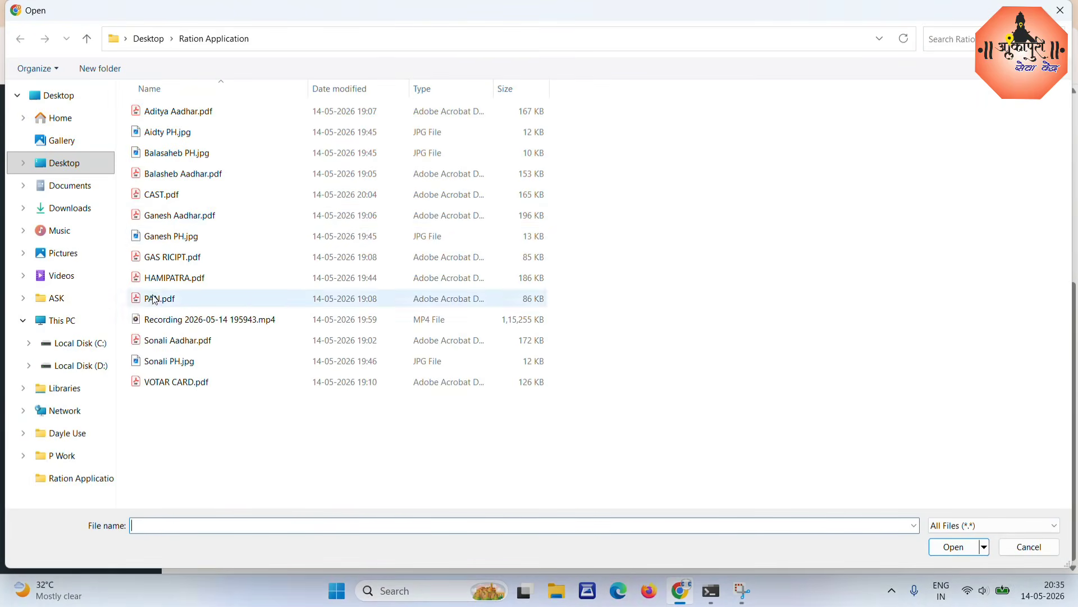
click(159, 260)
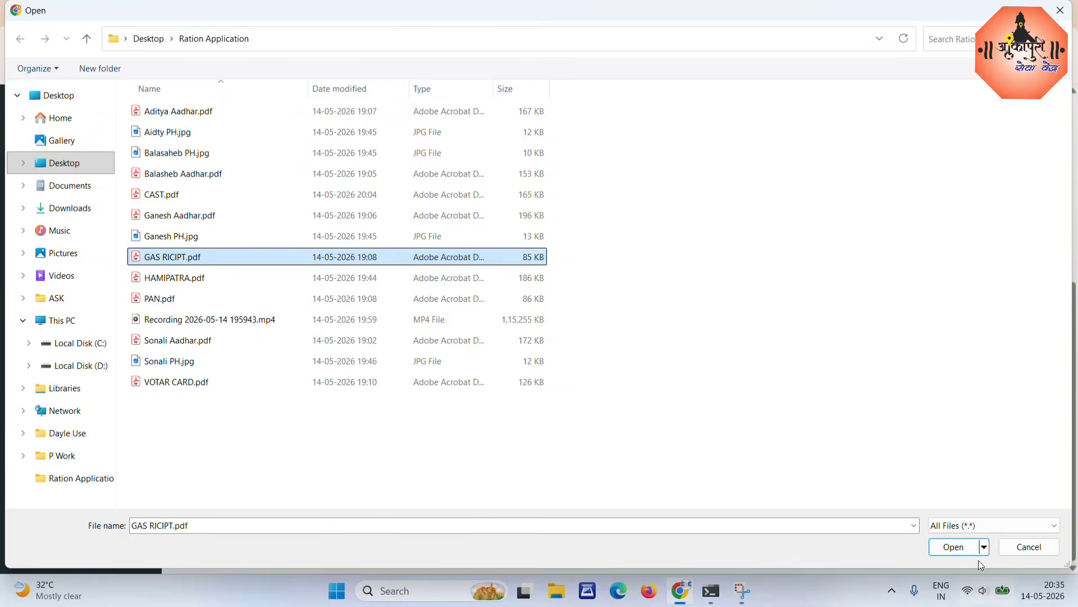
click(957, 547)
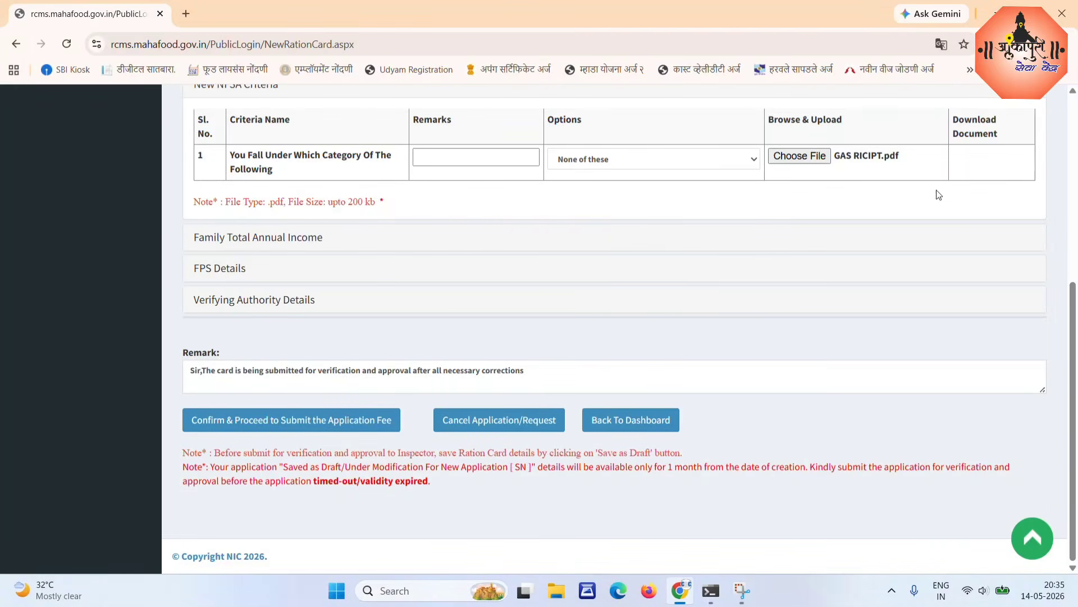
Review the 60000.00 annual income, map the DUDULGAON fair price shop, and view its inspector.
click(241, 238)
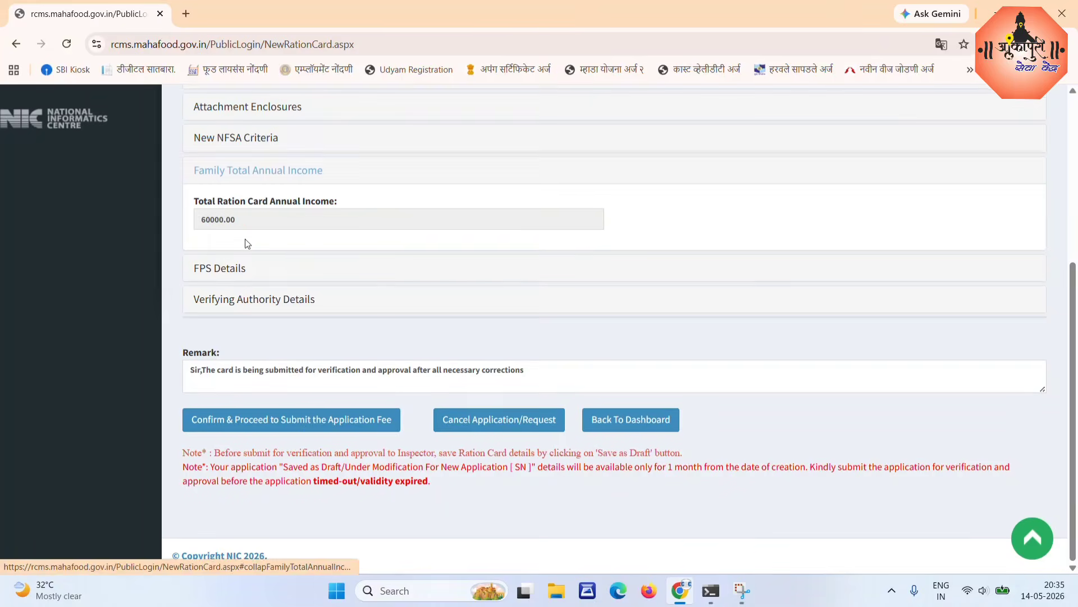
click(233, 272)
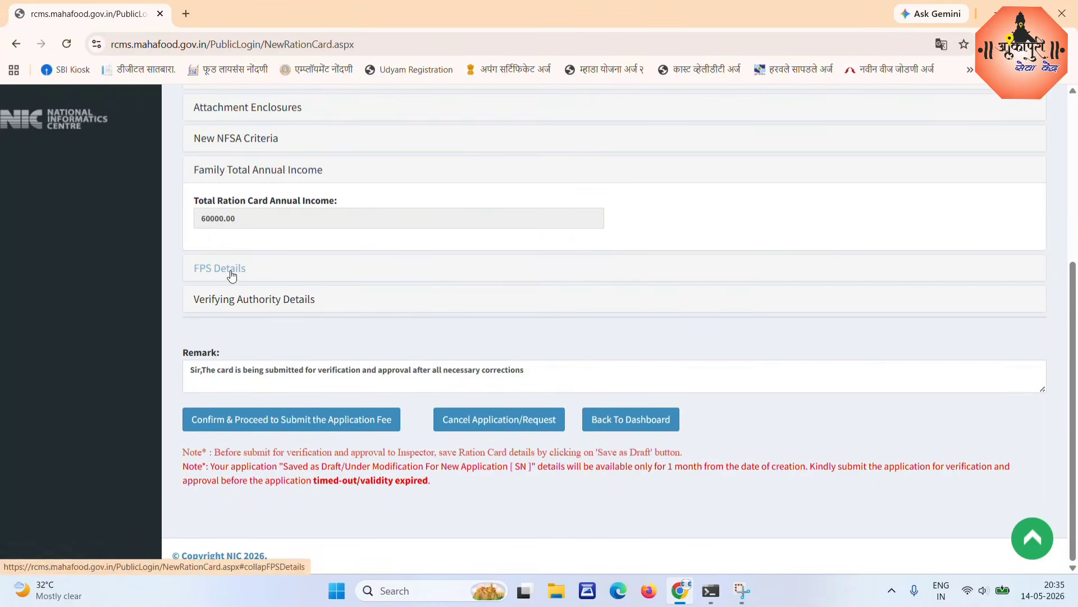
click(462, 254)
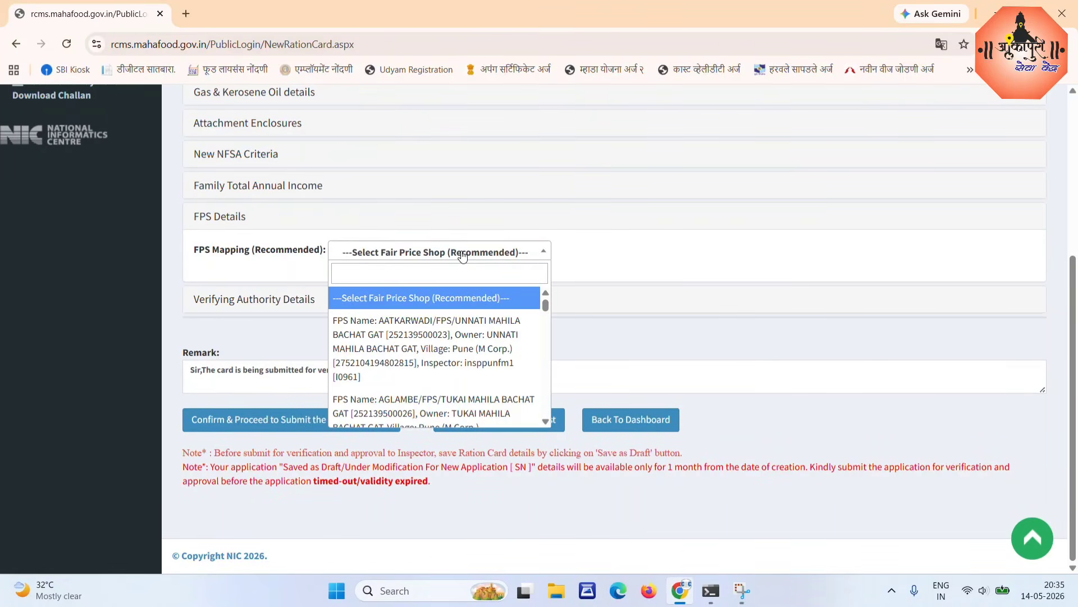
text(DUDUL)
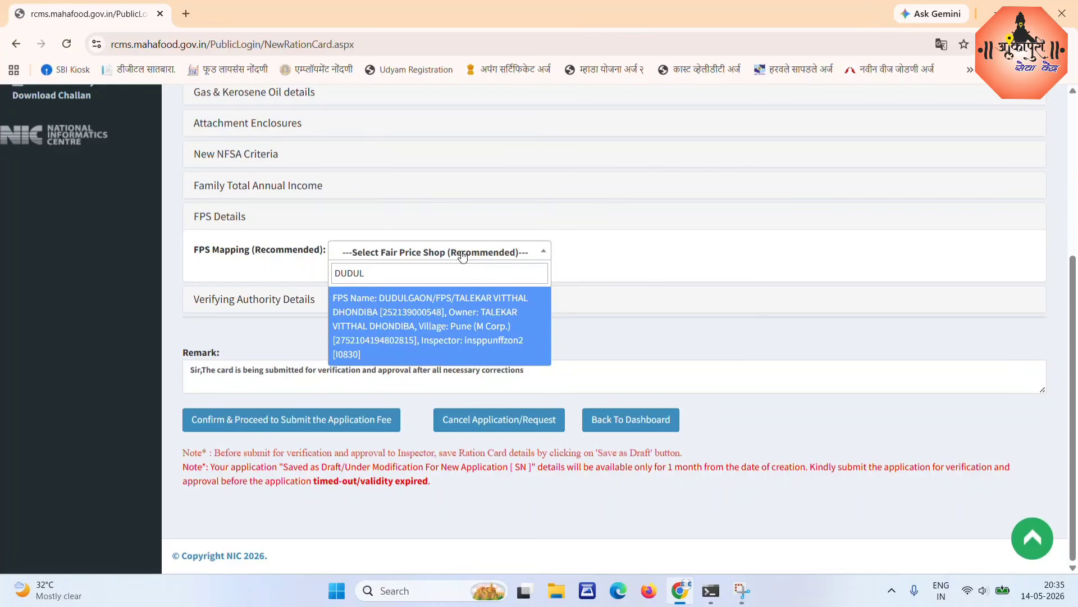
click(416, 319)
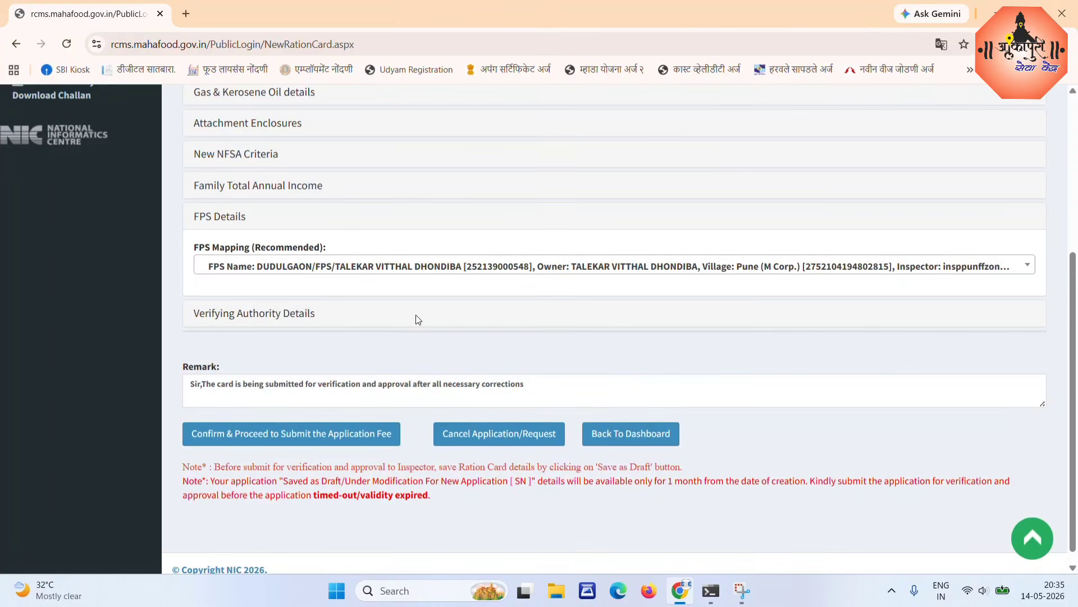
click(236, 314)
scroll(261, 313, down, 1)
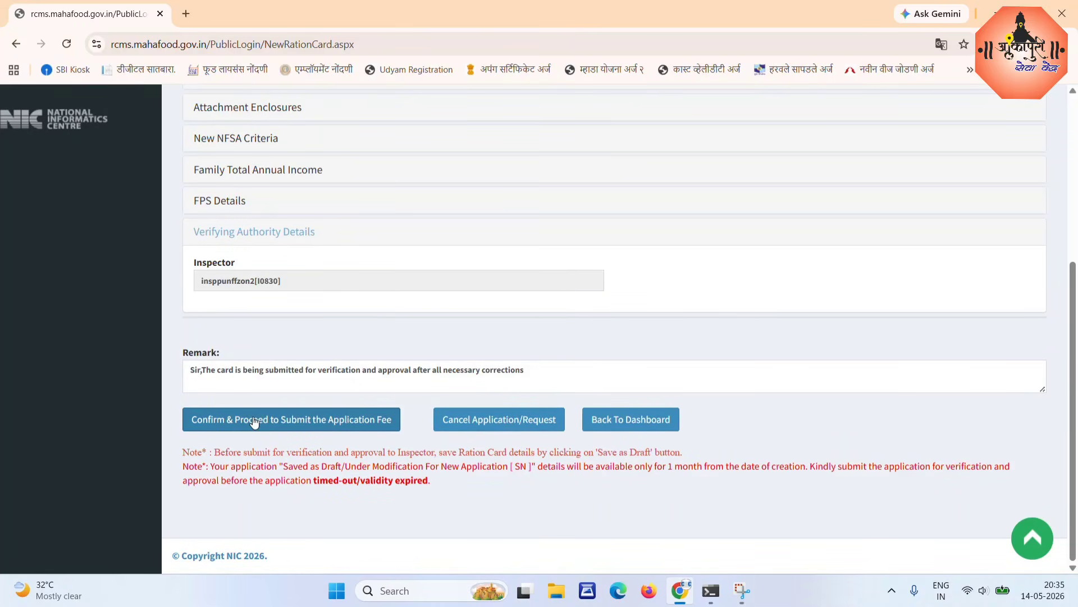
Freeze the application and pay the Rs. 50.00 fee online via the treasury gateway.
click(254, 422)
click(602, 164)
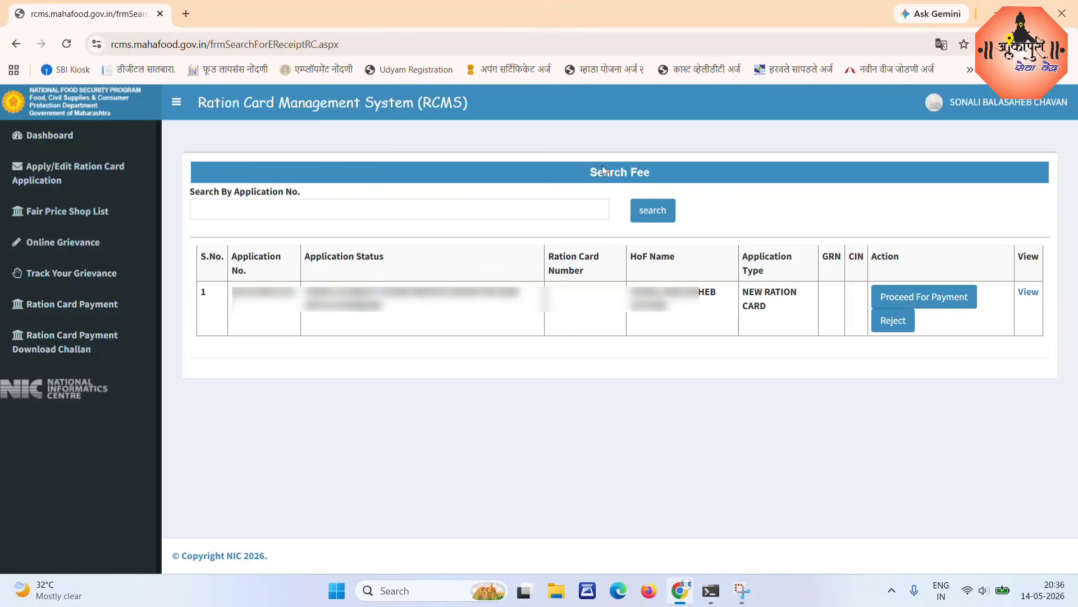
click(912, 301)
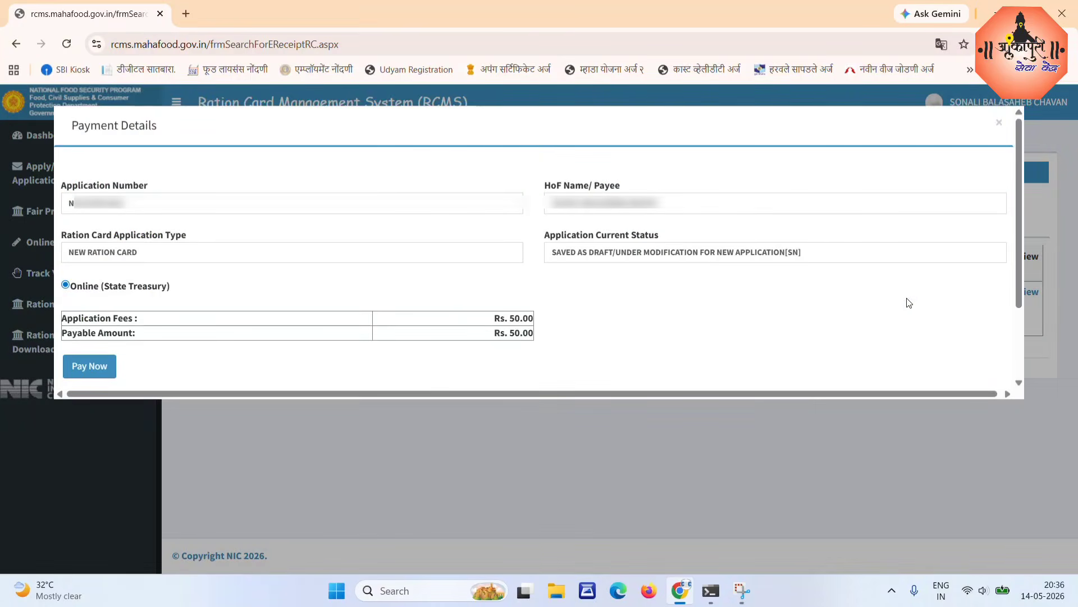
click(91, 368)
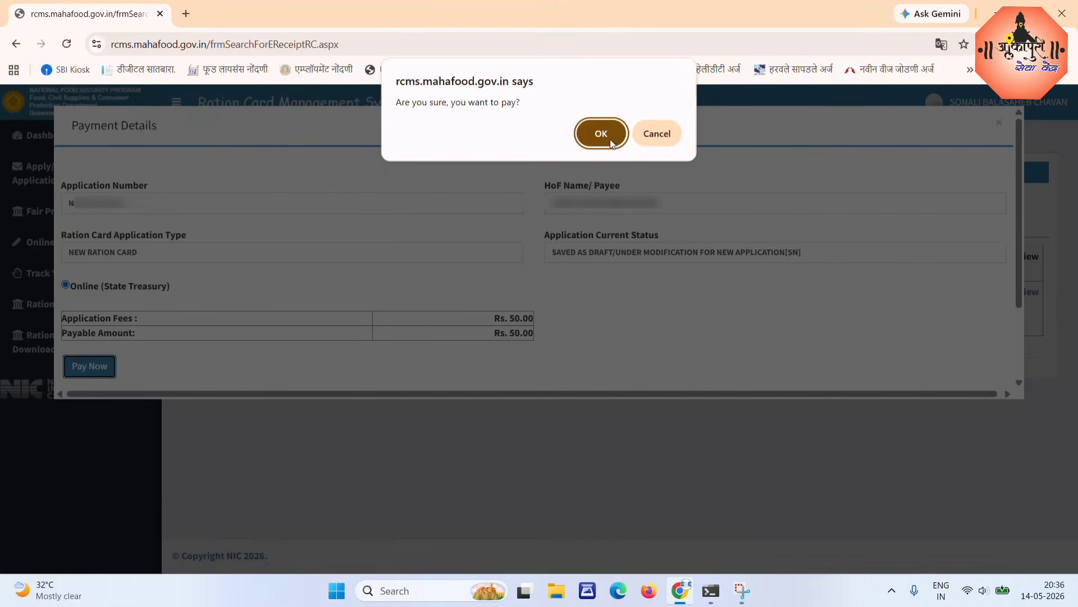
click(602, 133)
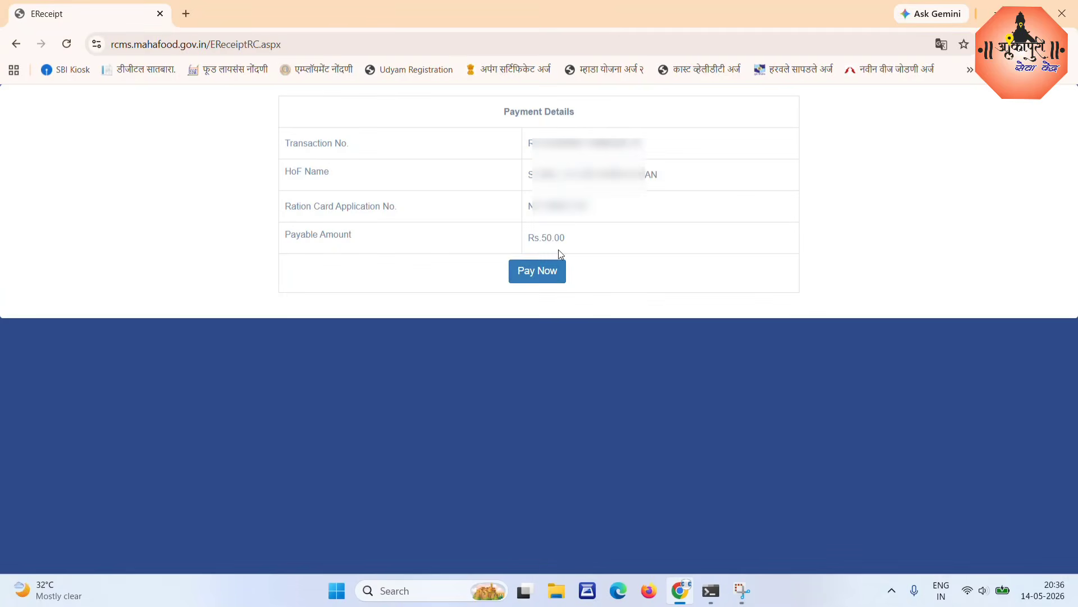
click(537, 275)
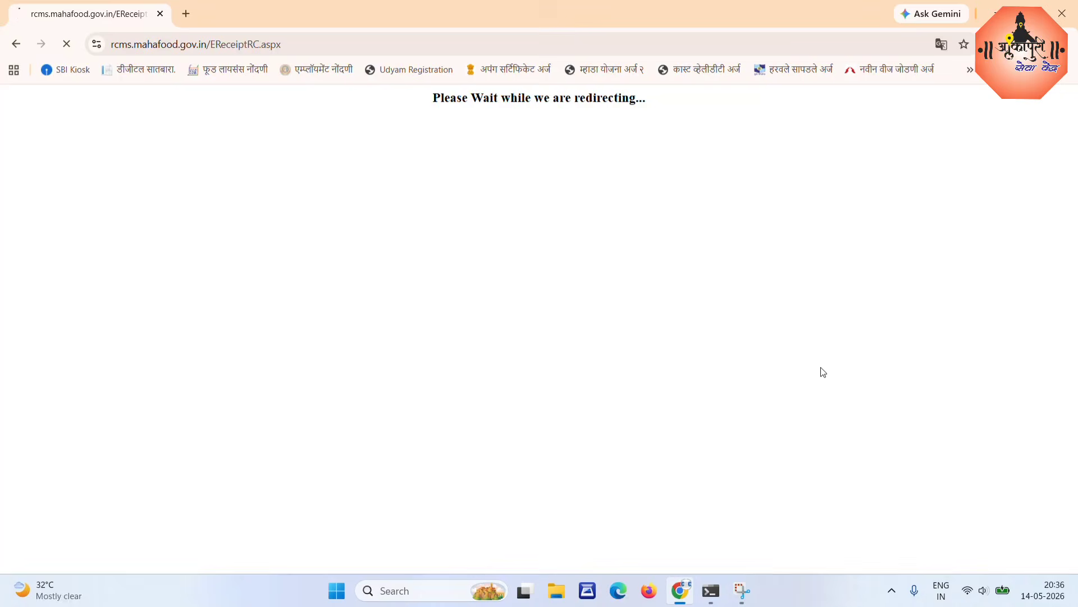
Choose UPI Payment as the mode for the Rs. 50.00 challan, accept the terms and proceed.
scroll(821, 398, down, 5)
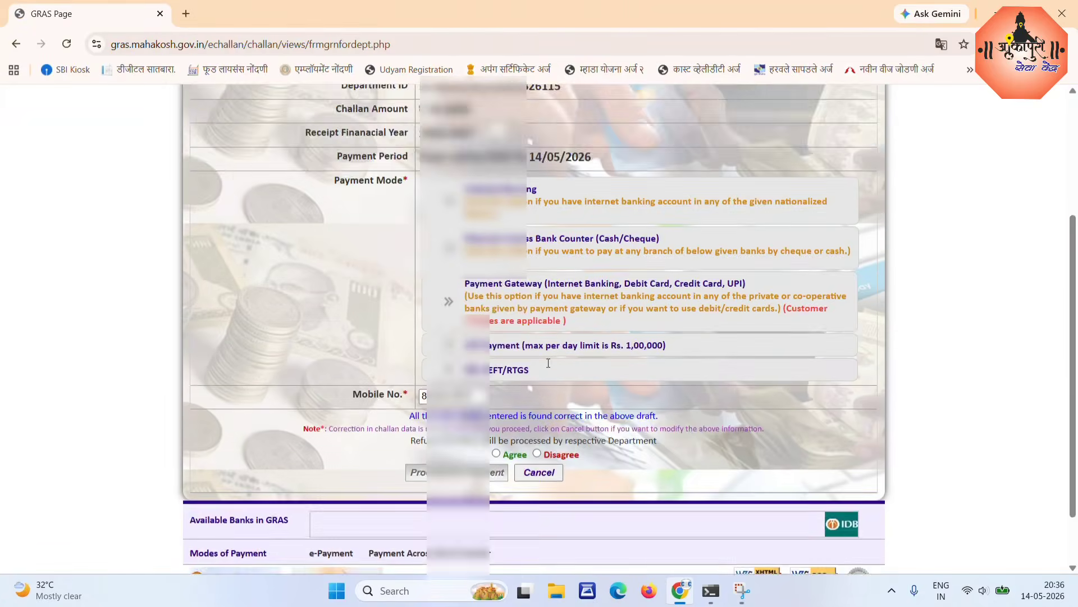
click(449, 276)
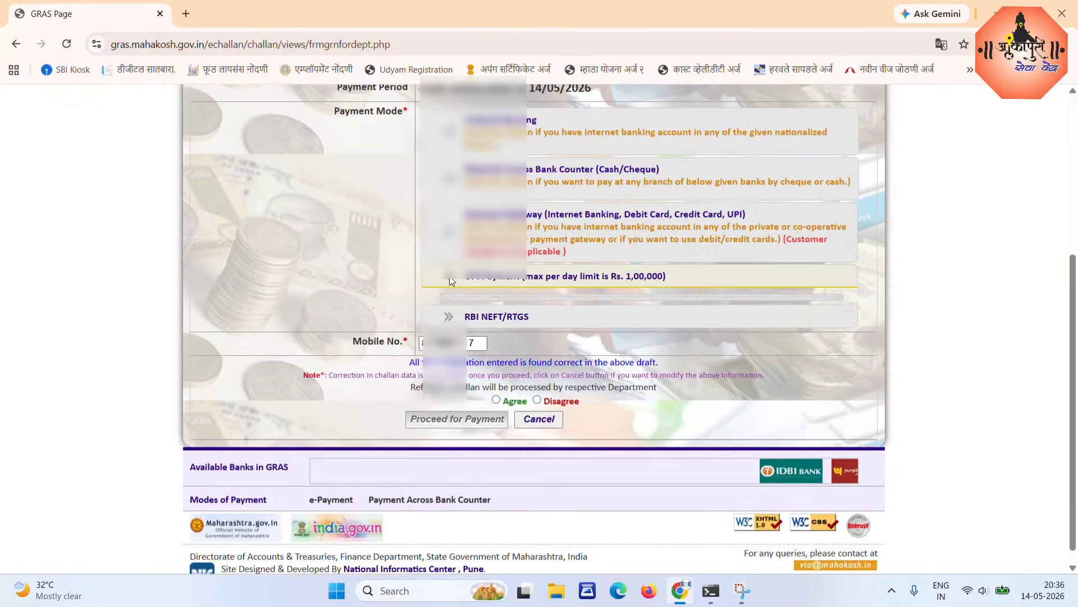
click(476, 315)
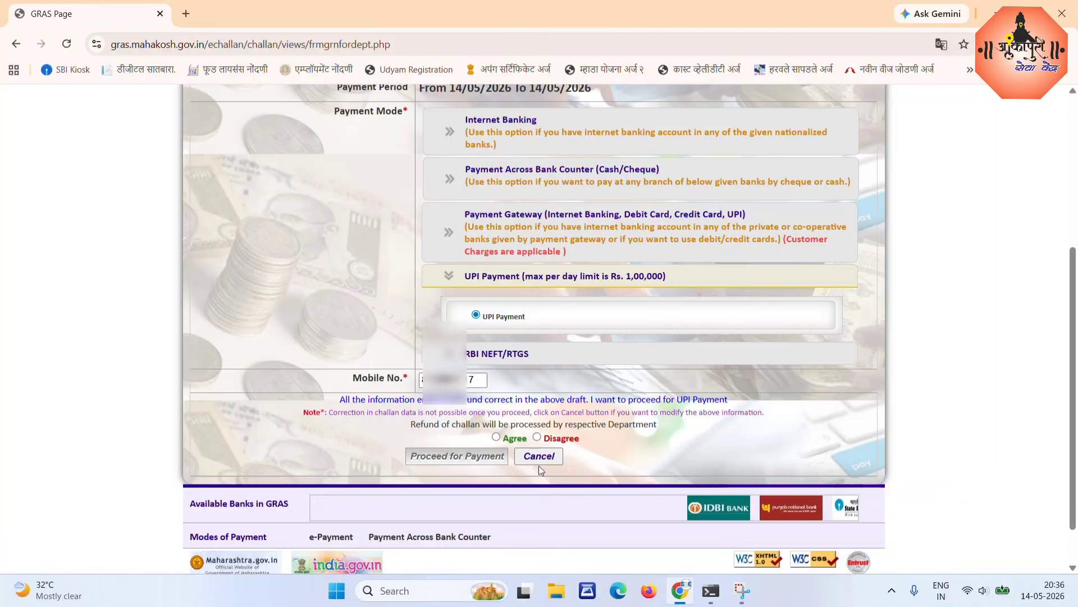
click(496, 437)
click(455, 455)
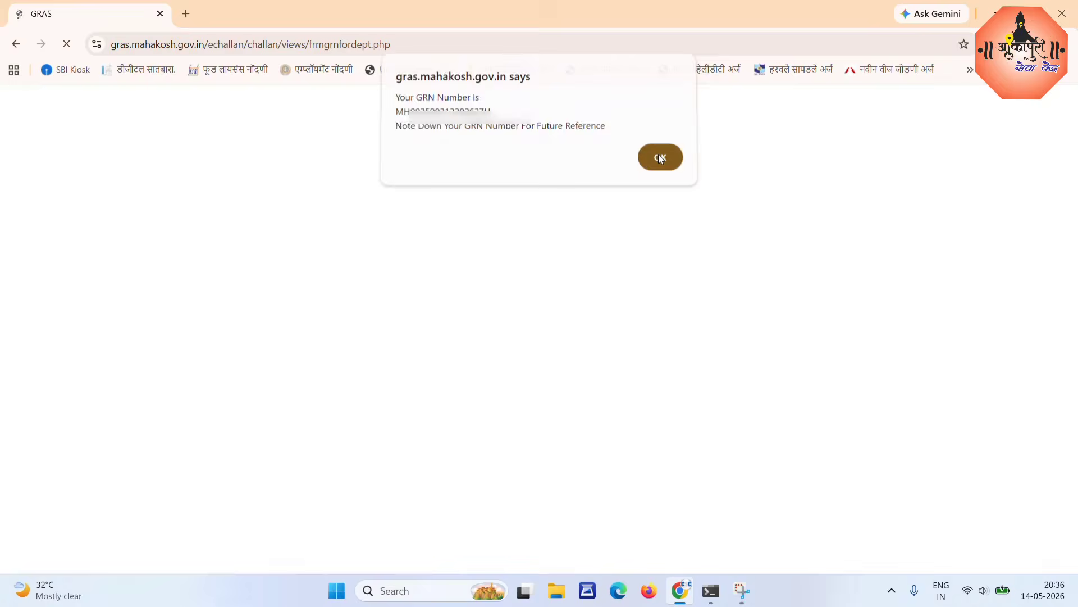
Acknowledge the GRN and bank-redirect notices, then confirm on SBI ePay Lite to get the UPI QR code.
click(660, 159)
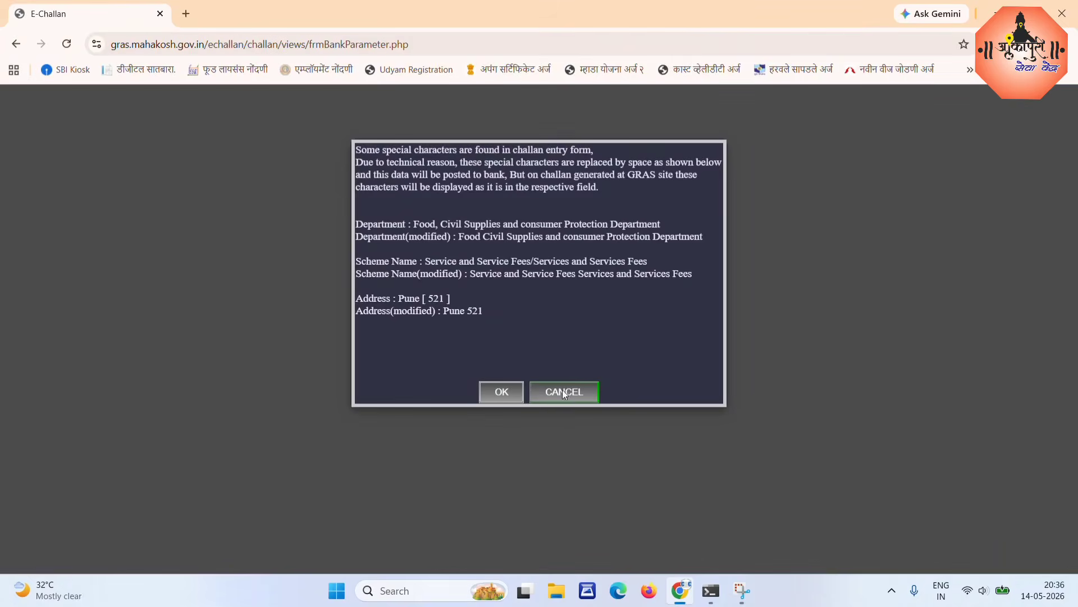
click(499, 391)
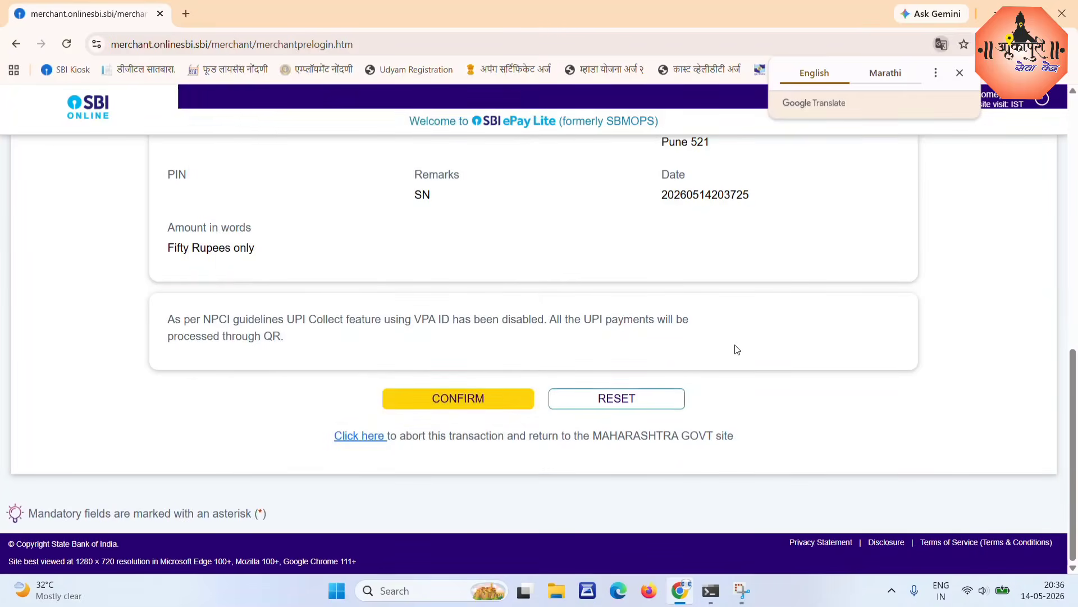
click(448, 399)
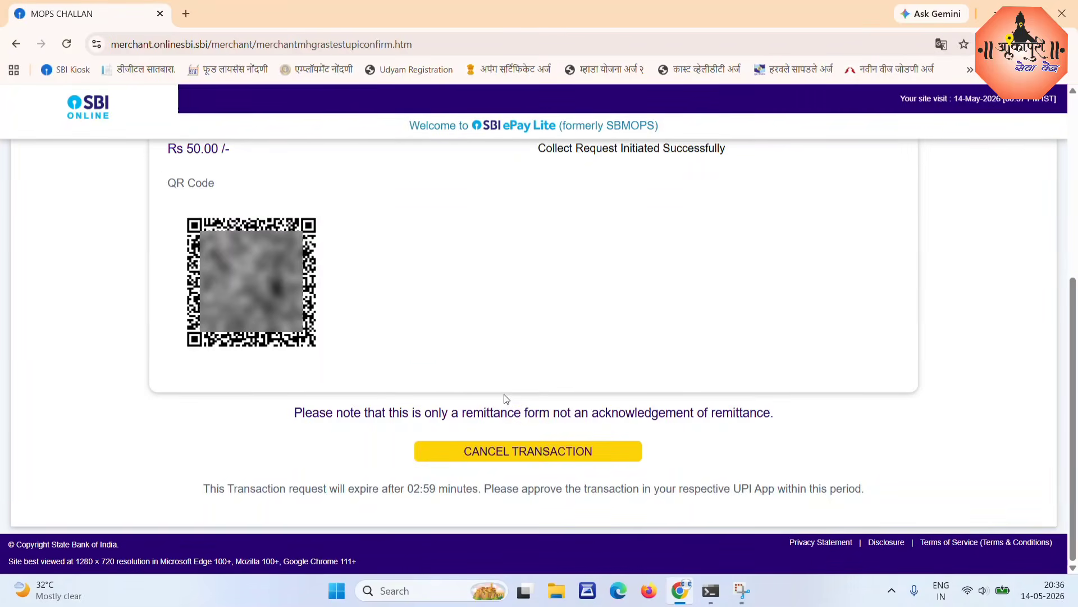
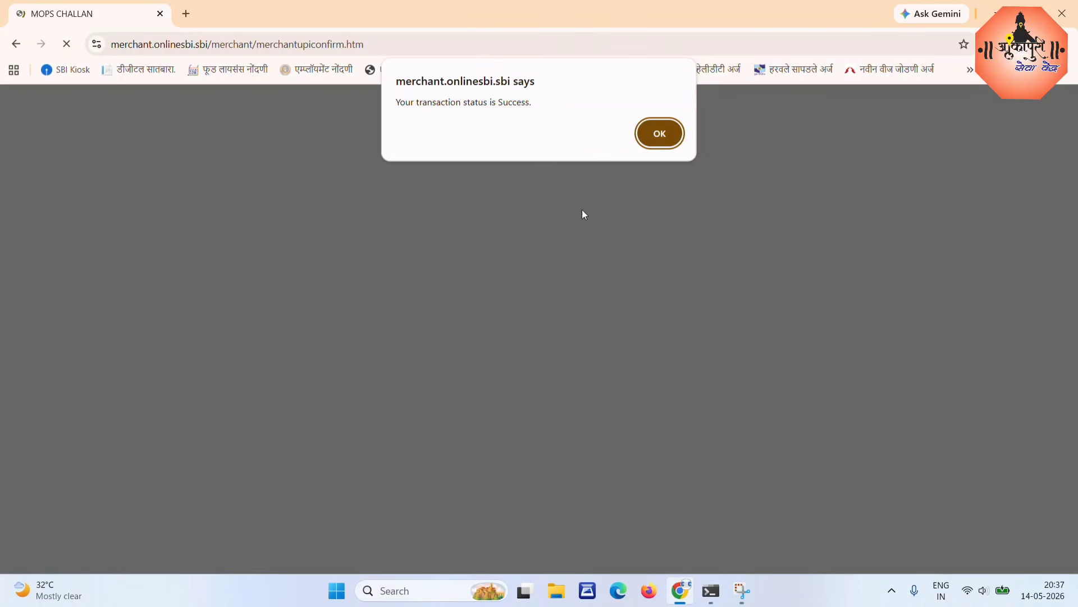
Dismiss the payment success alert, download and view challan.pdf, then close the payment status page.
click(663, 134)
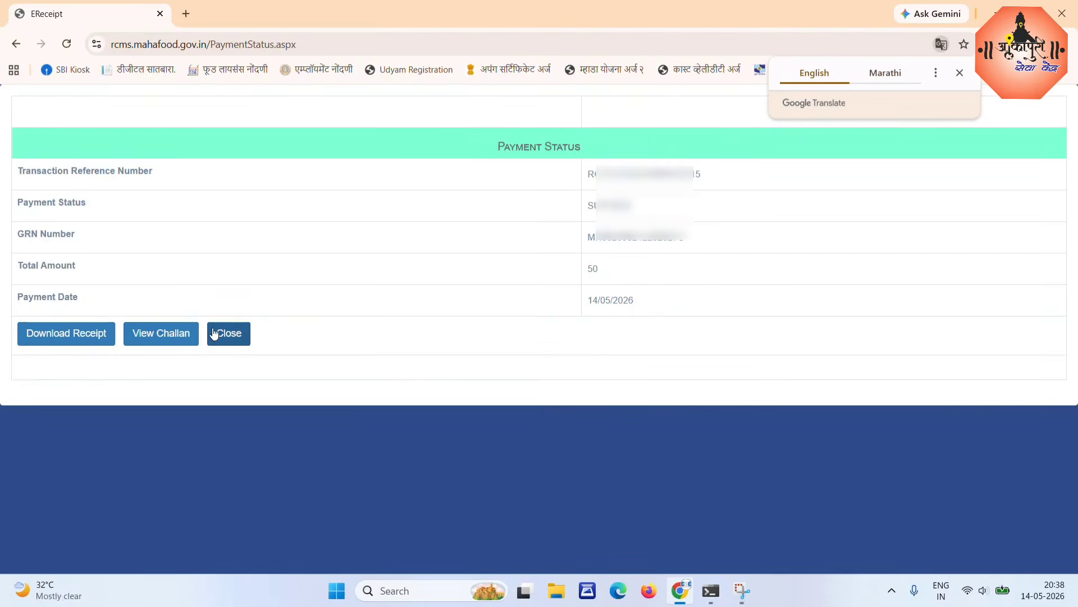
click(155, 334)
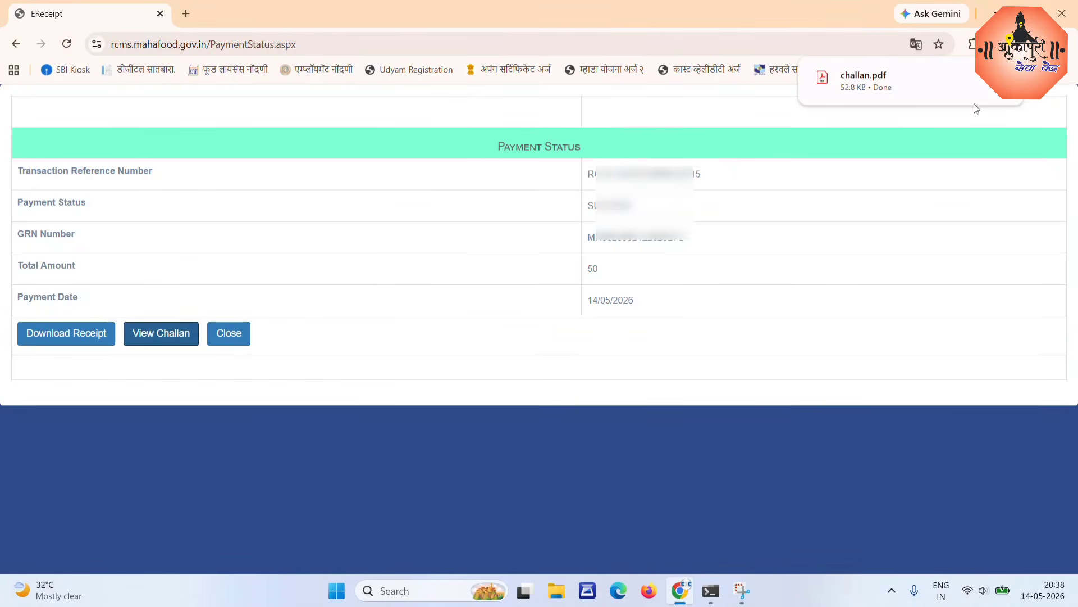
click(955, 96)
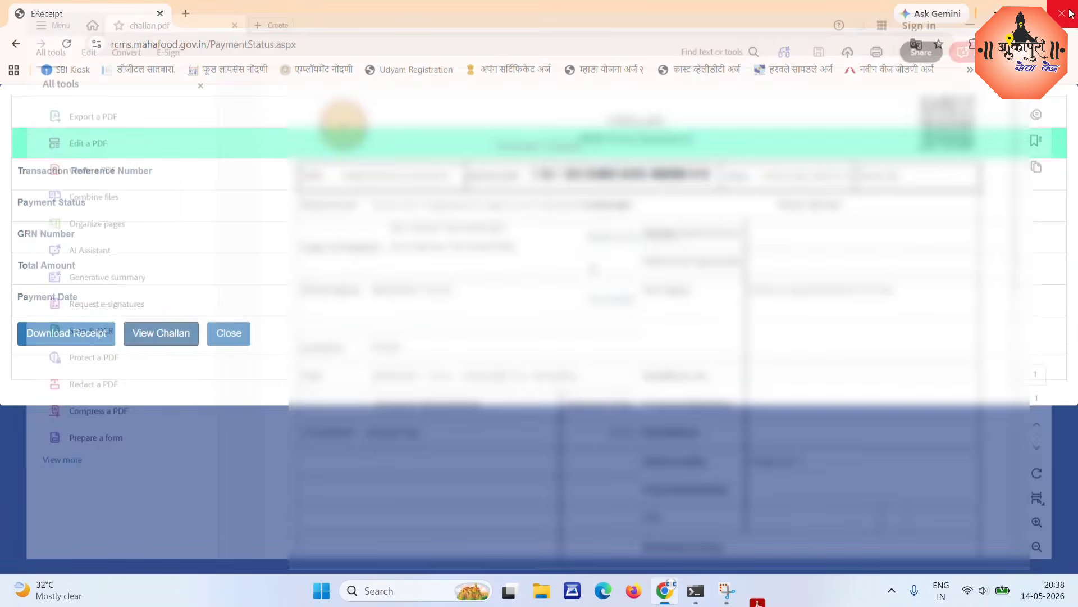
click(1060, 11)
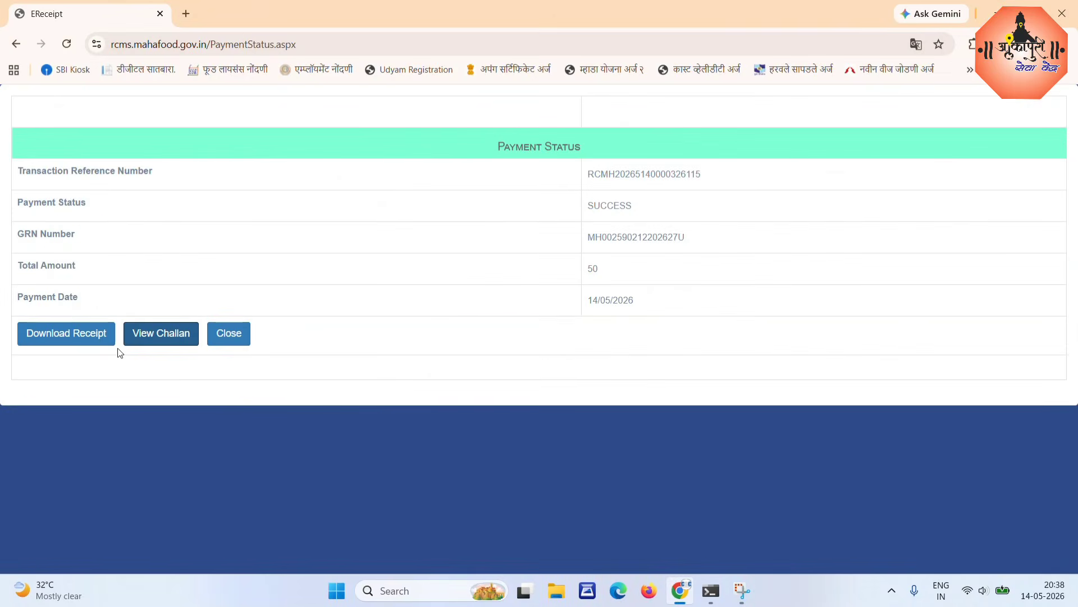
click(227, 336)
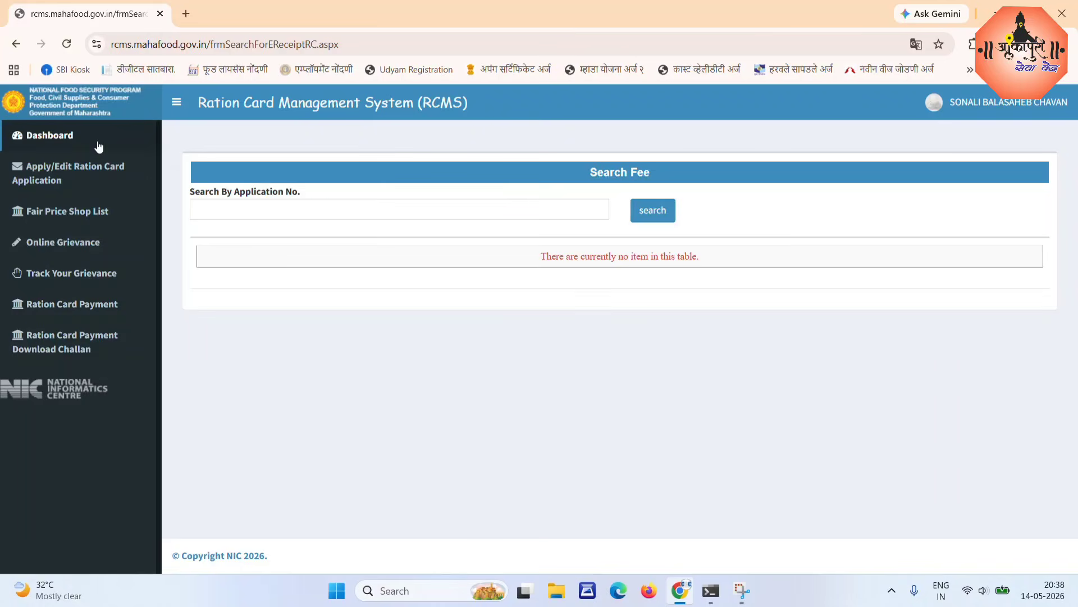
From the Dashboard's Application Request list, open row 1's details: four members, NPH card.
click(50, 136)
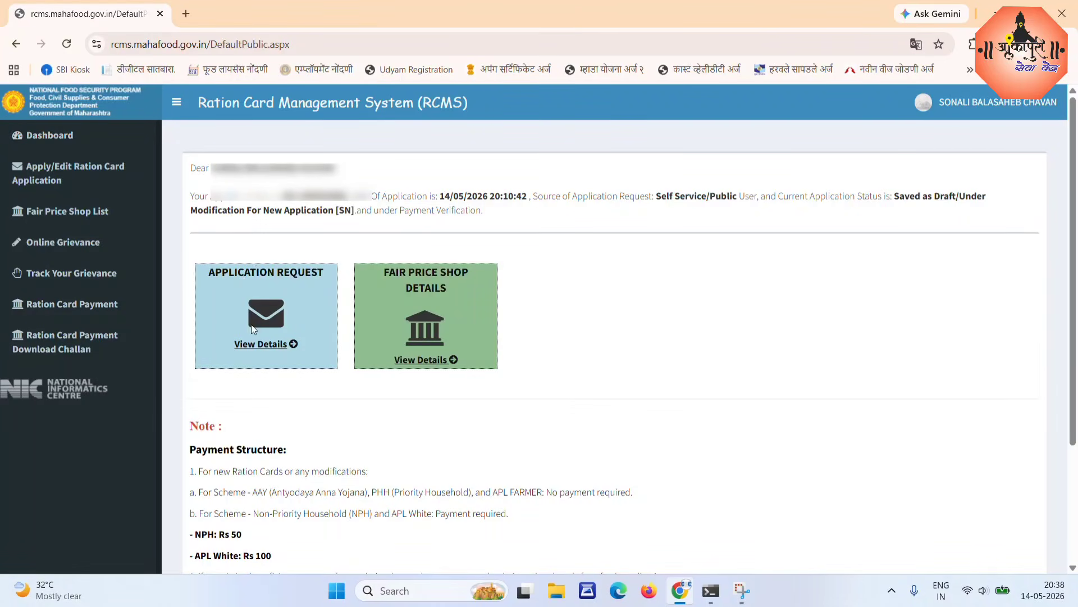
click(285, 345)
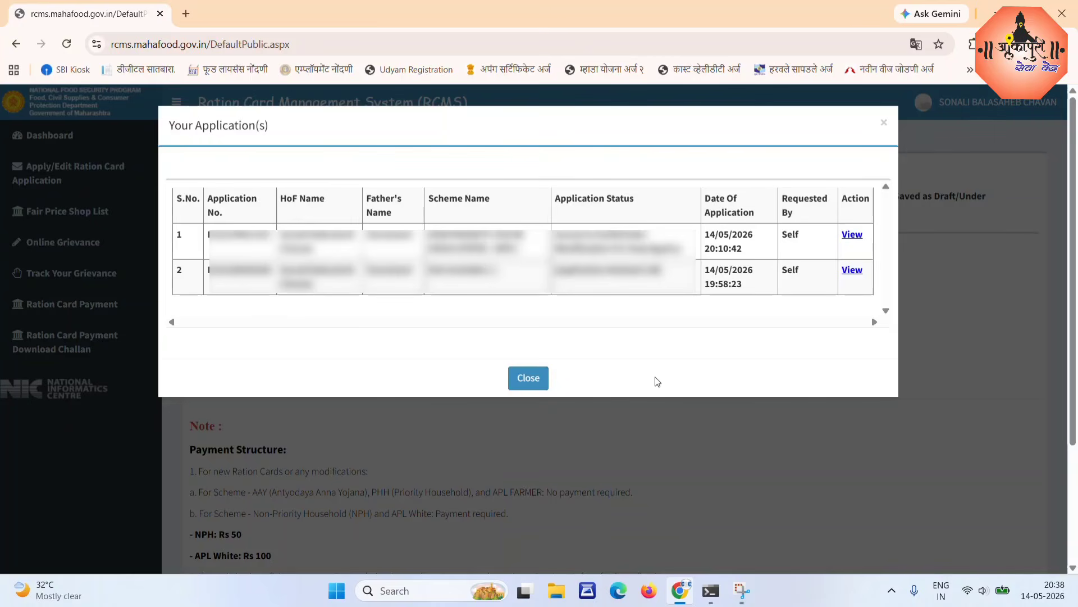
click(850, 236)
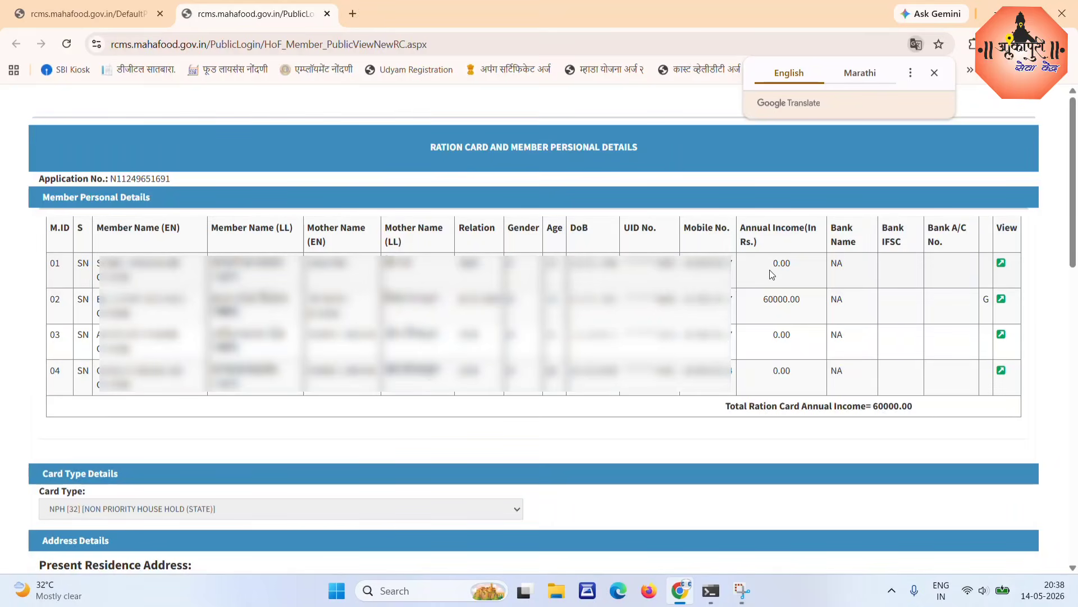
Print the application details page in landscape with custom pages 1-3.
key(ctrl+p)
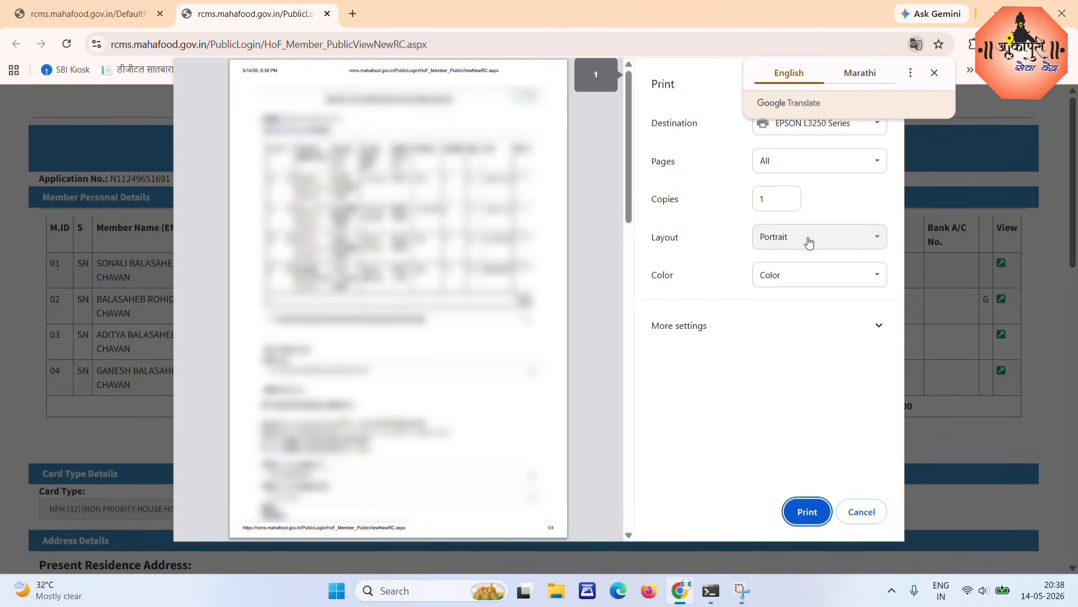
click(797, 238)
click(797, 275)
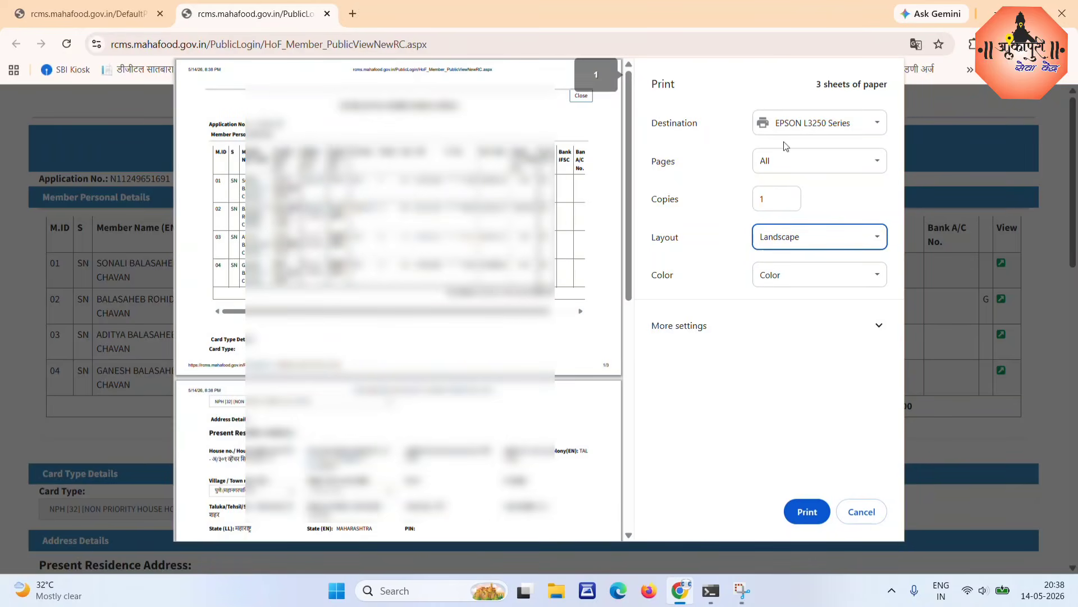
click(806, 161)
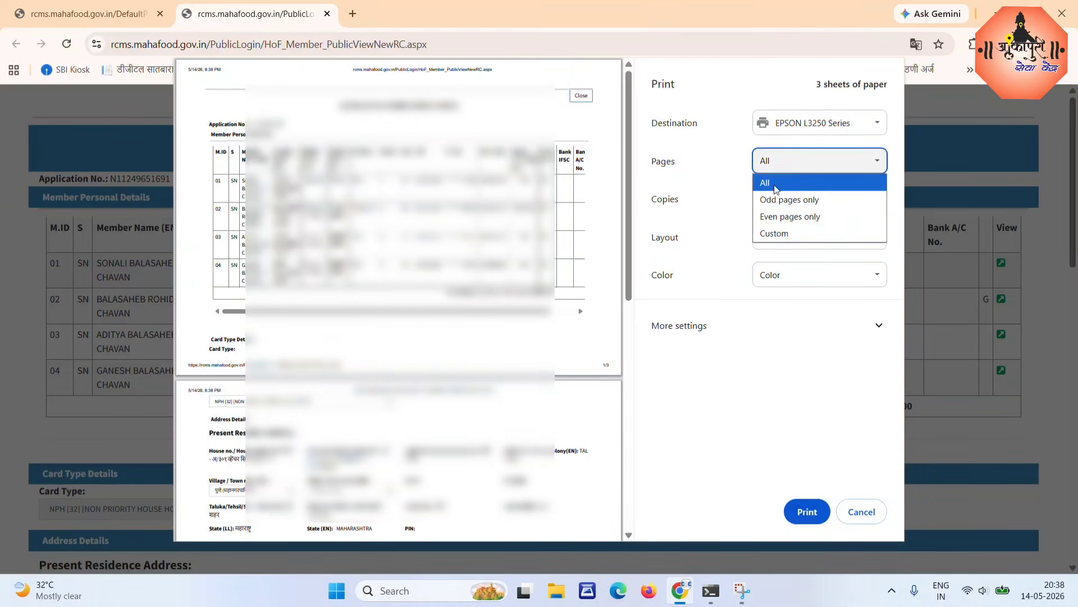
click(789, 233)
text(1)
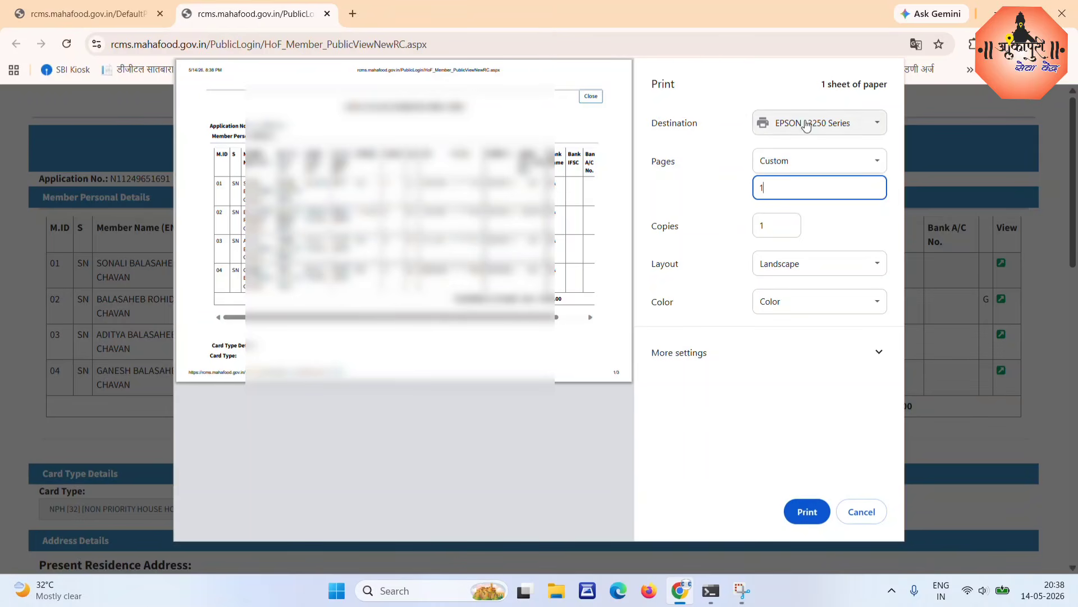
text(-3)
Set the print destination to Save as PDF and save the printout.
click(818, 121)
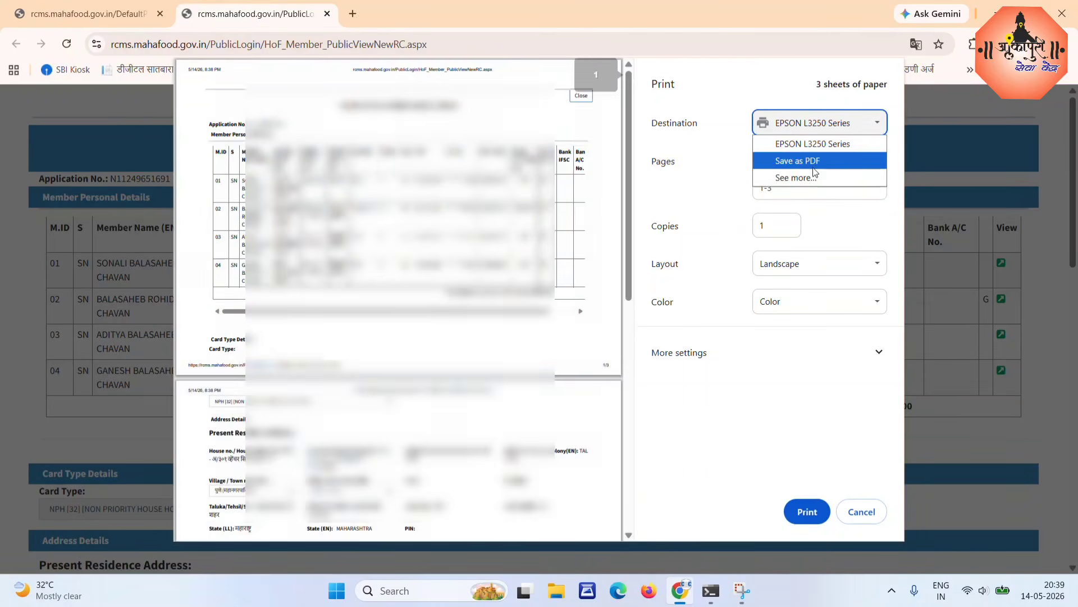
click(810, 169)
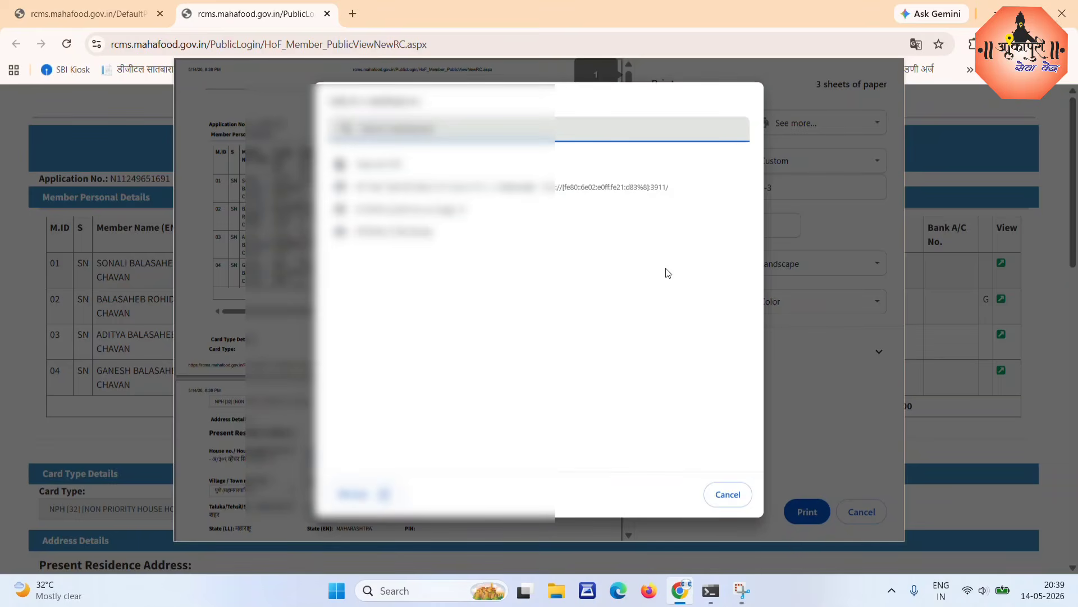
click(730, 495)
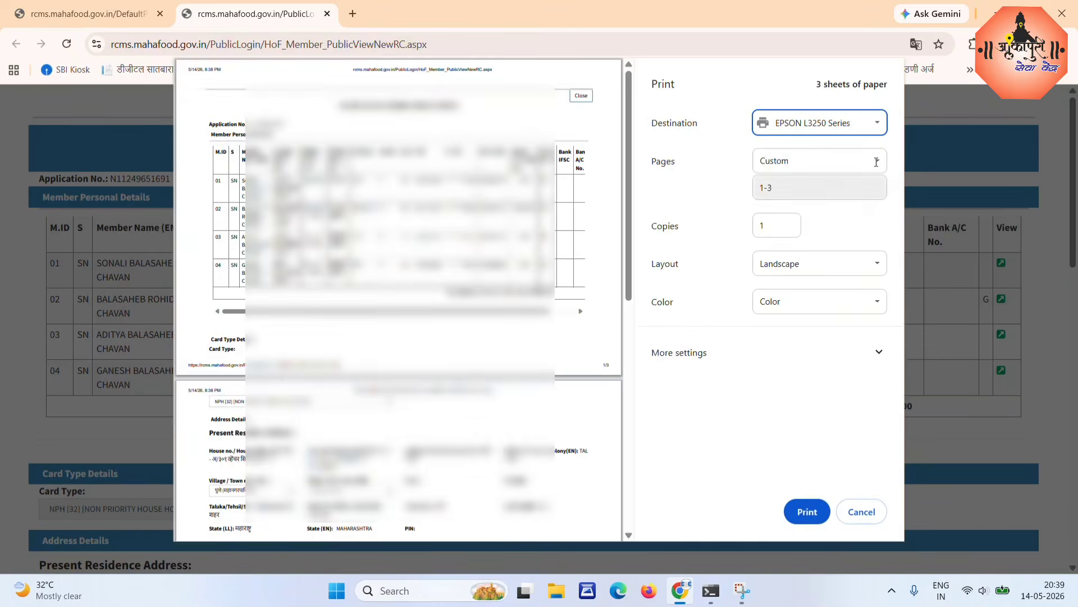
click(825, 121)
click(810, 153)
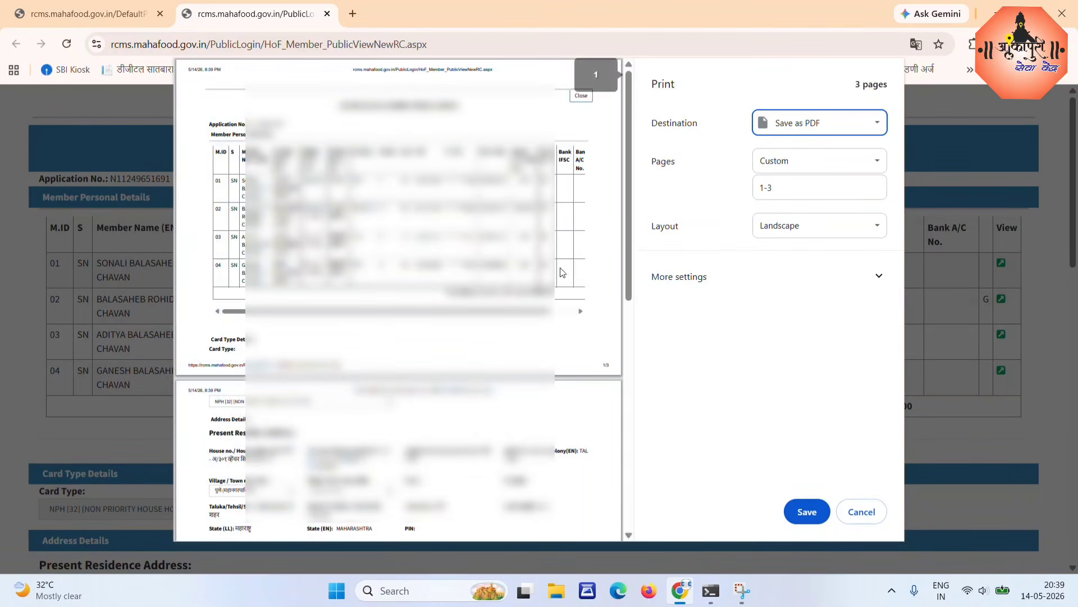
scroll(476, 292, down, 7)
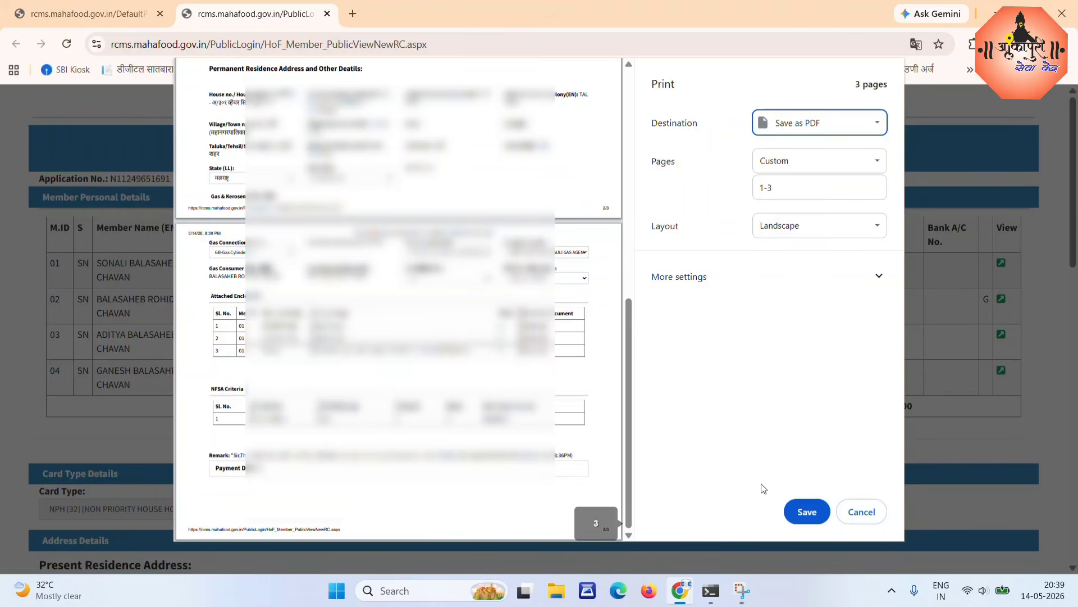
click(807, 511)
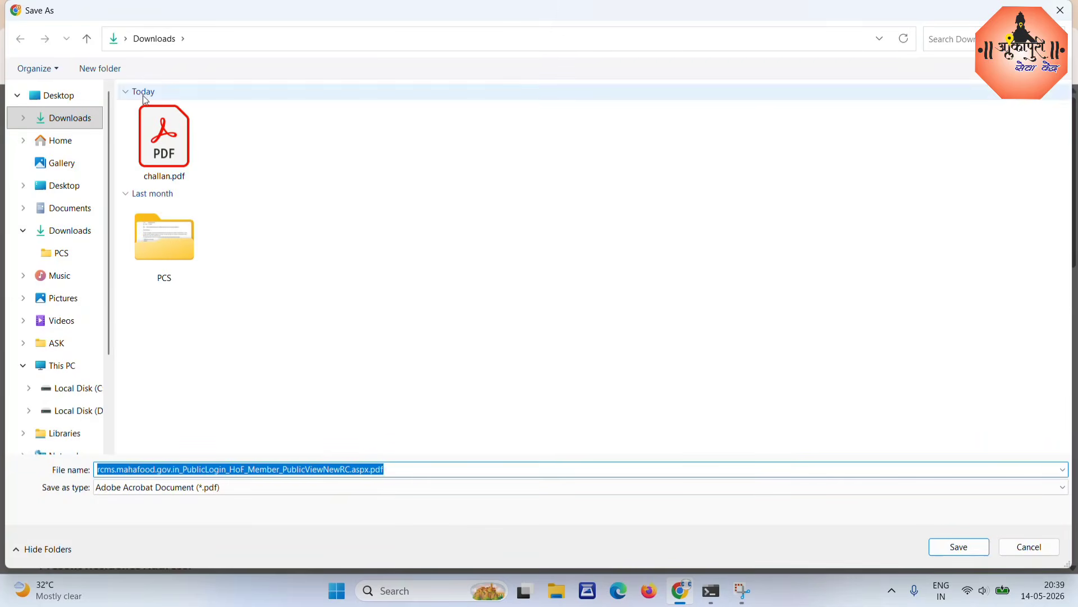
Save the application details PDF into Downloads, then close it in Acrobat.
click(957, 548)
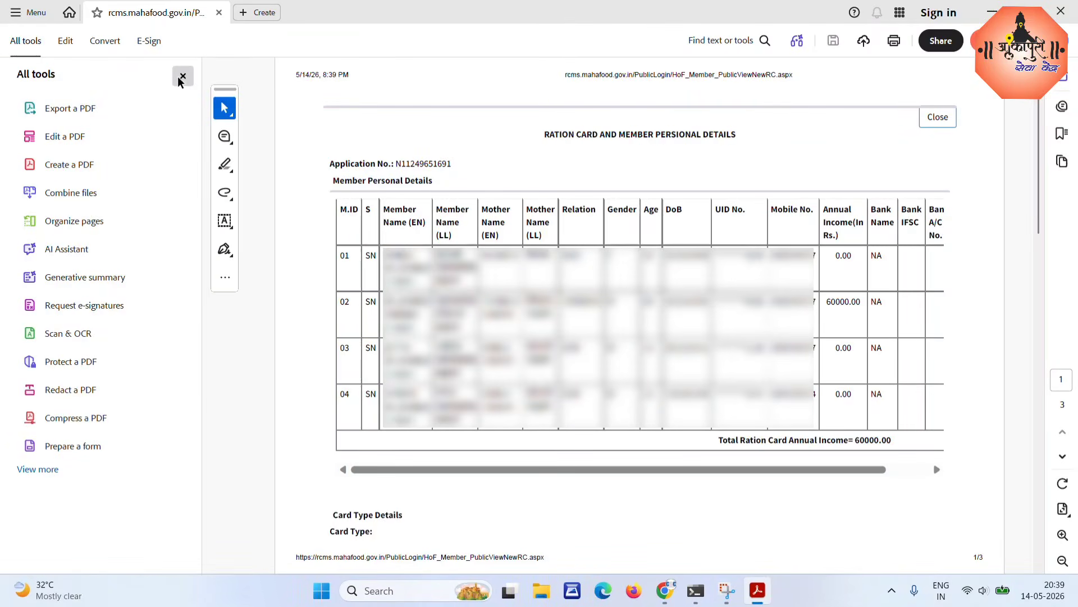
click(182, 77)
click(1061, 12)
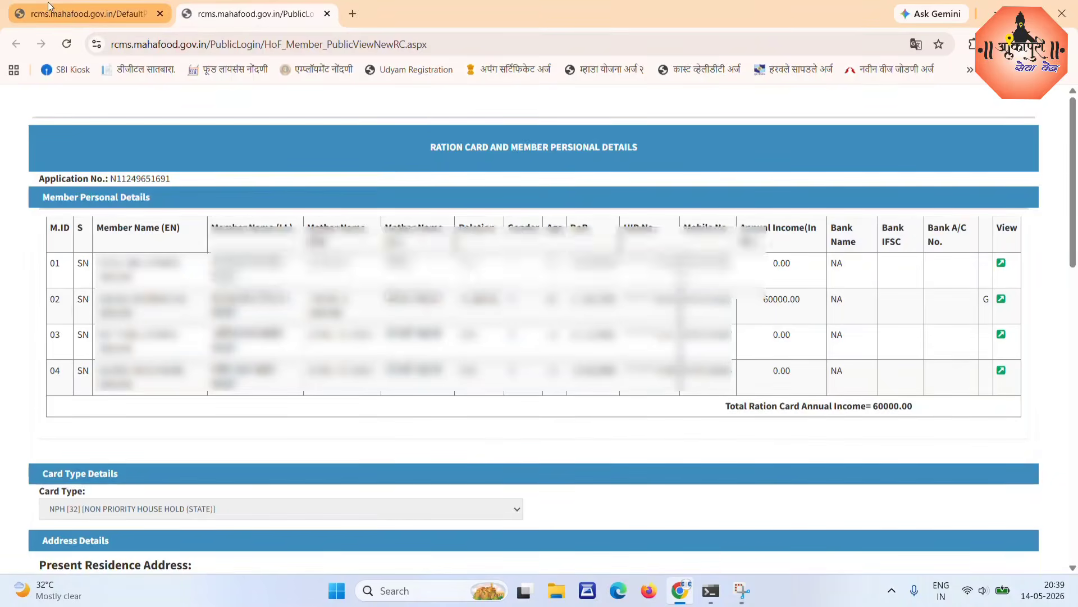
Back on the first RCMS tab, close and confirm the applications list, then return to Dashboard.
click(84, 14)
click(519, 374)
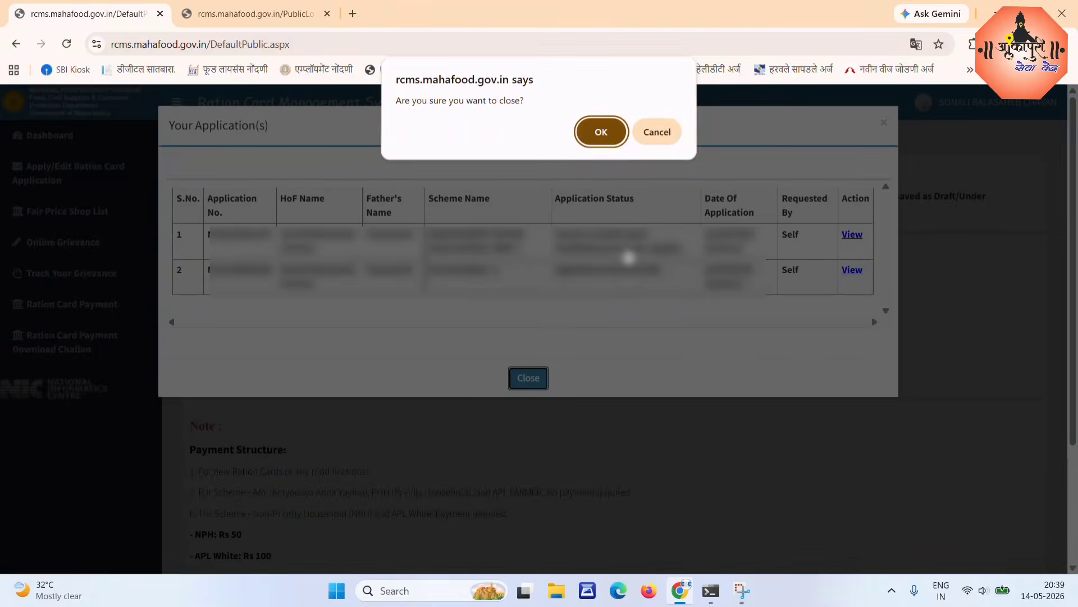
click(599, 133)
click(59, 138)
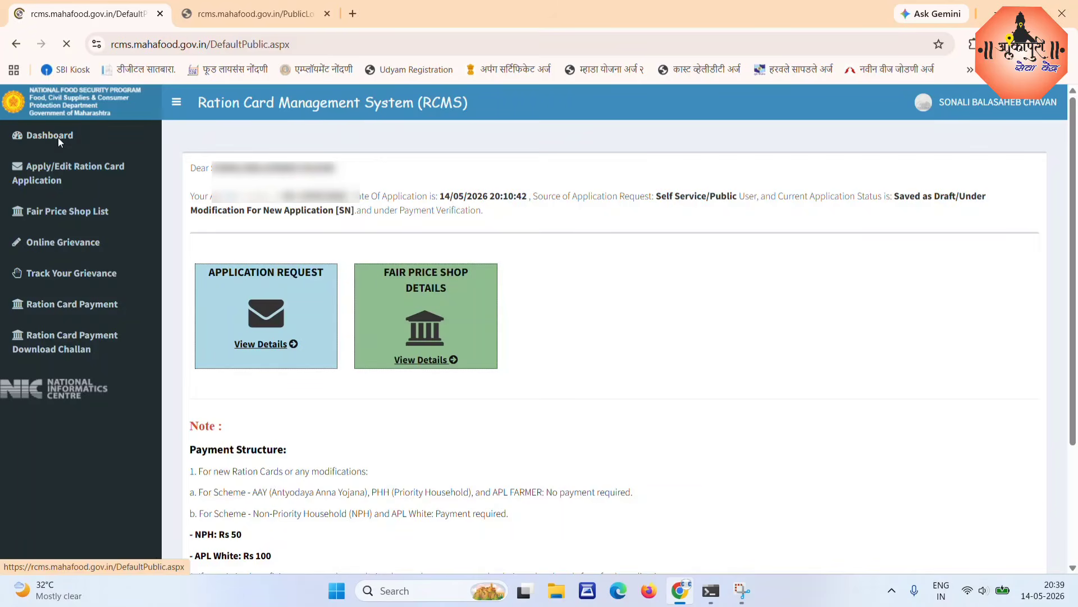